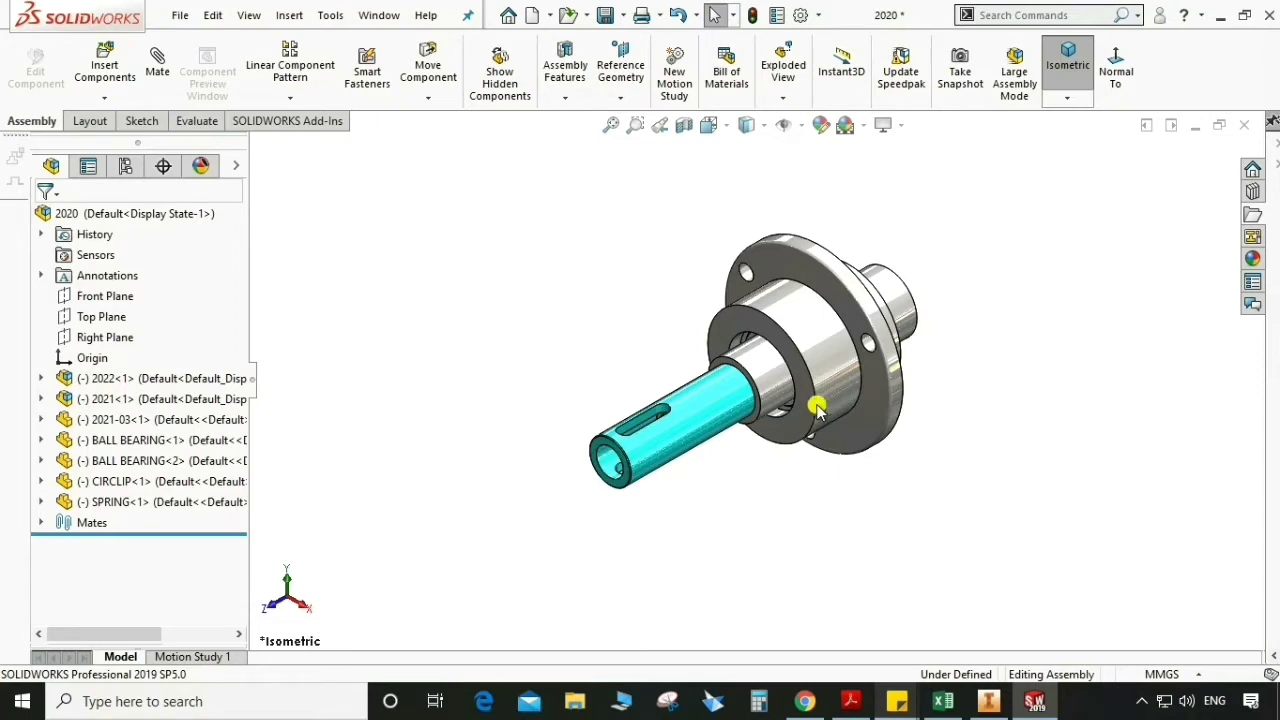
Open a Section View of the assembly cutting on Front Plane at 0.00 mm offset.
left_click(684, 125)
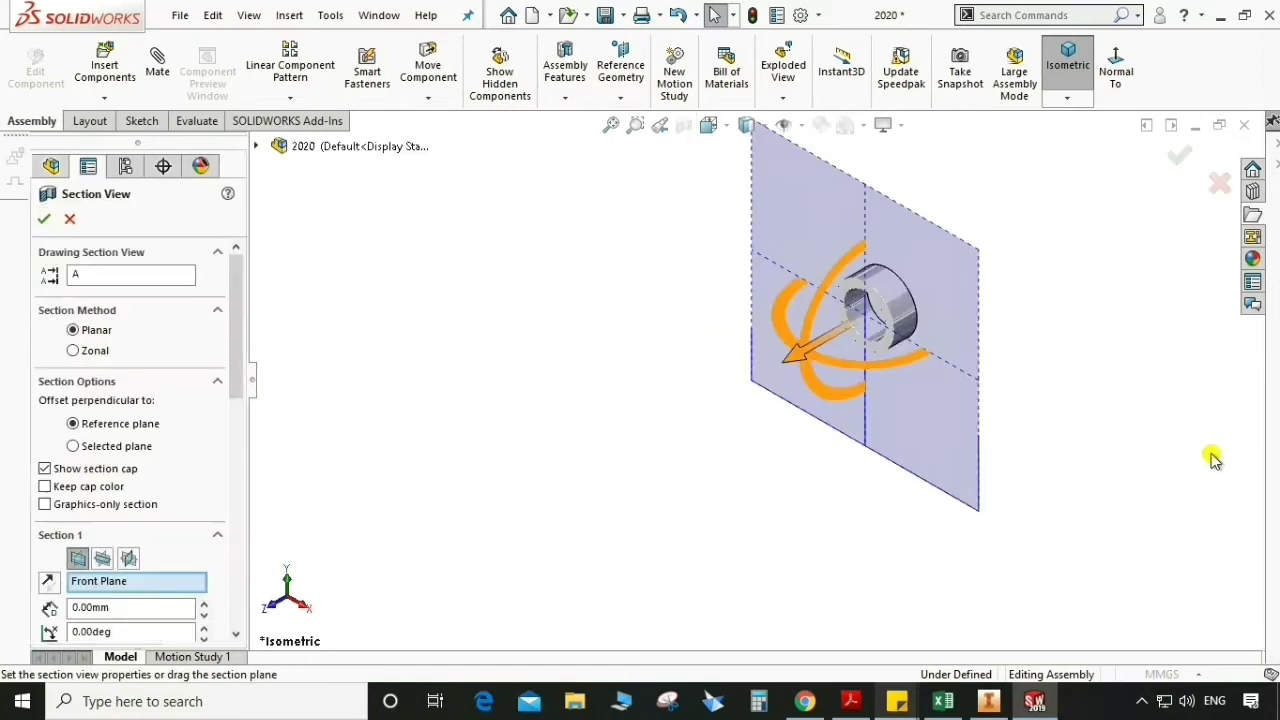
Try the section cut on Top Plane, then Right Plane, and orbit to inspect it.
left_click(256, 153)
left_click(318, 256)
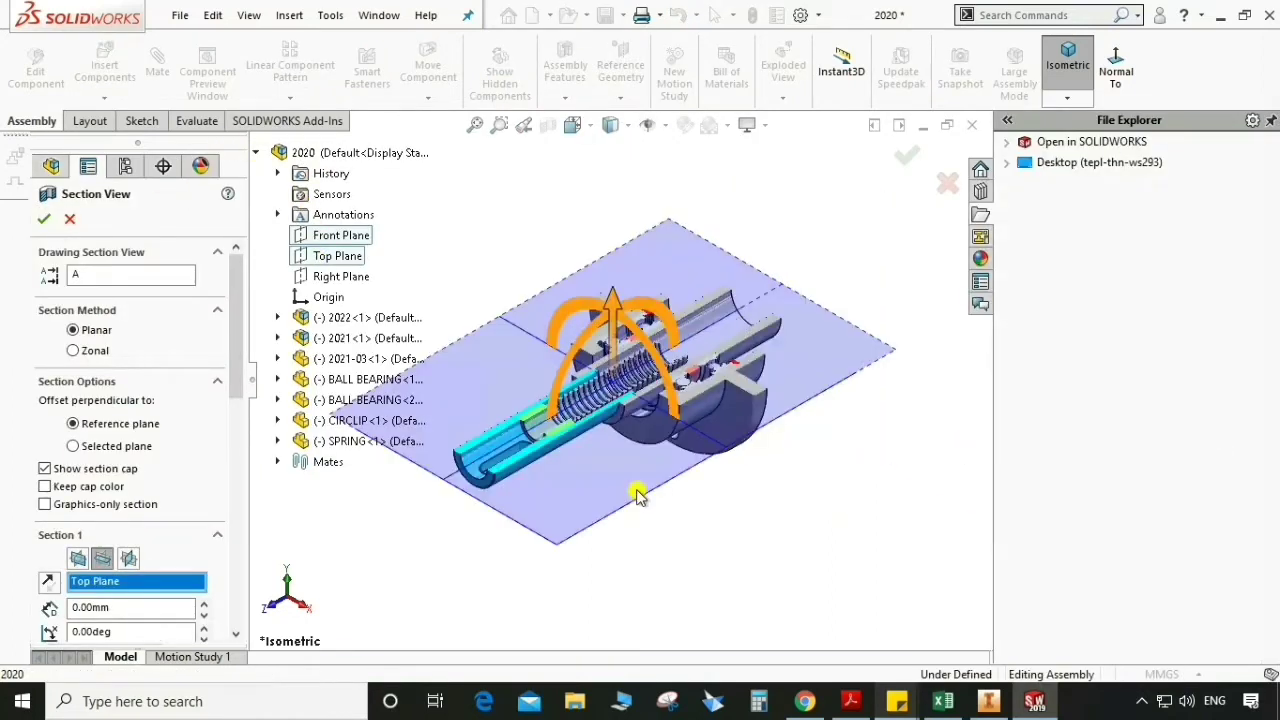
left_click(306, 277)
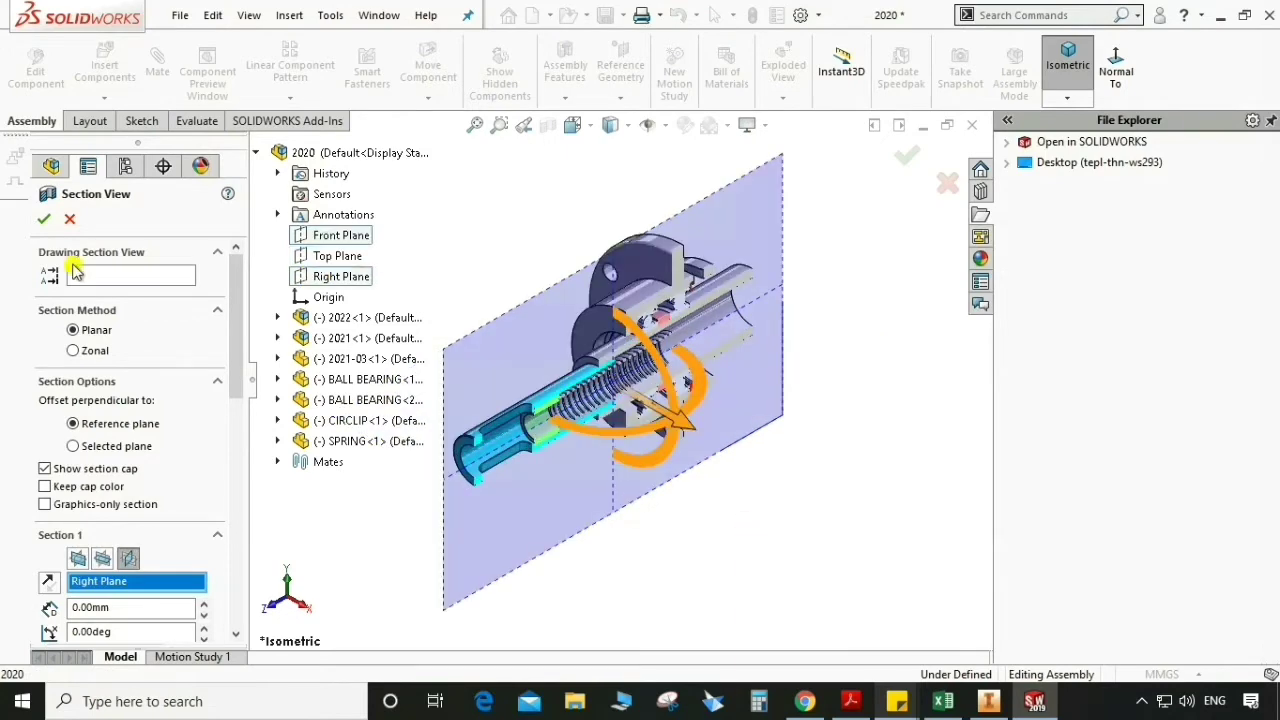
mouse_move(760, 486)
middle_mouse_down()
mouse_move(734, 549)
mouse_move(745, 485)
middle_mouse_up()
scroll(580, 370, "down", 3)
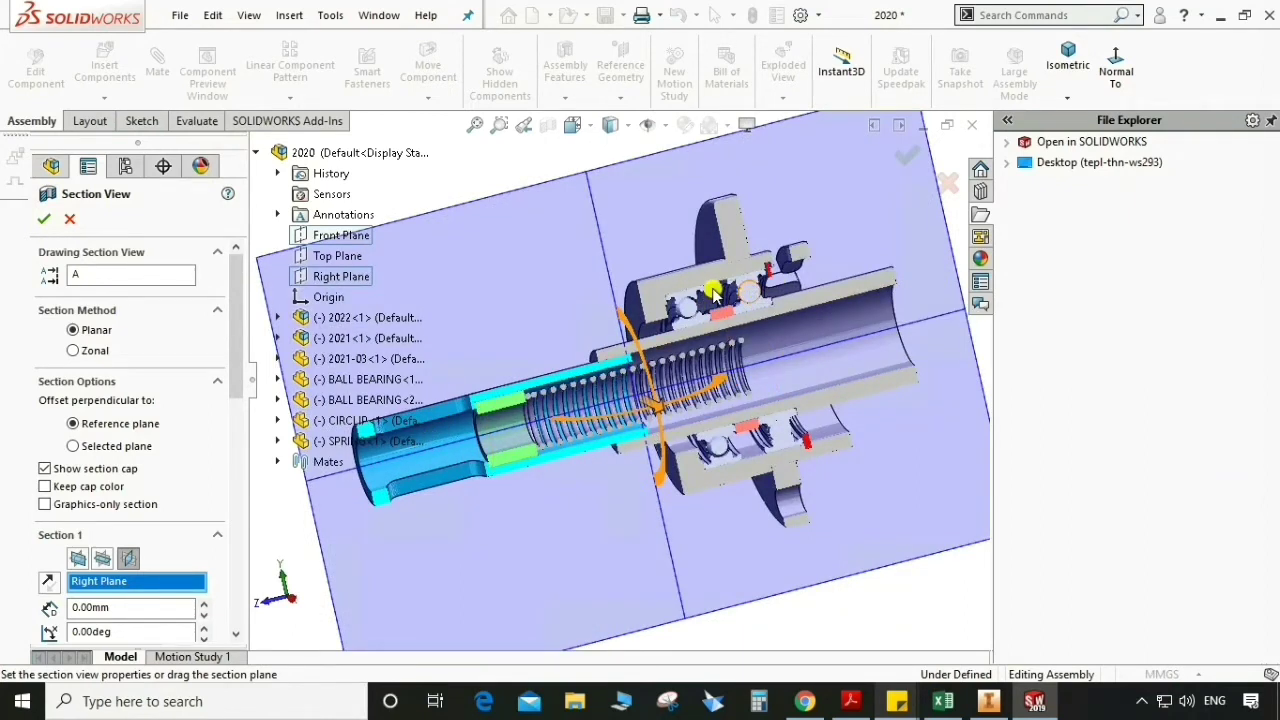
Cancel the section view, show the uncut assembly in isometric and widen the graphics area.
left_click(69, 218)
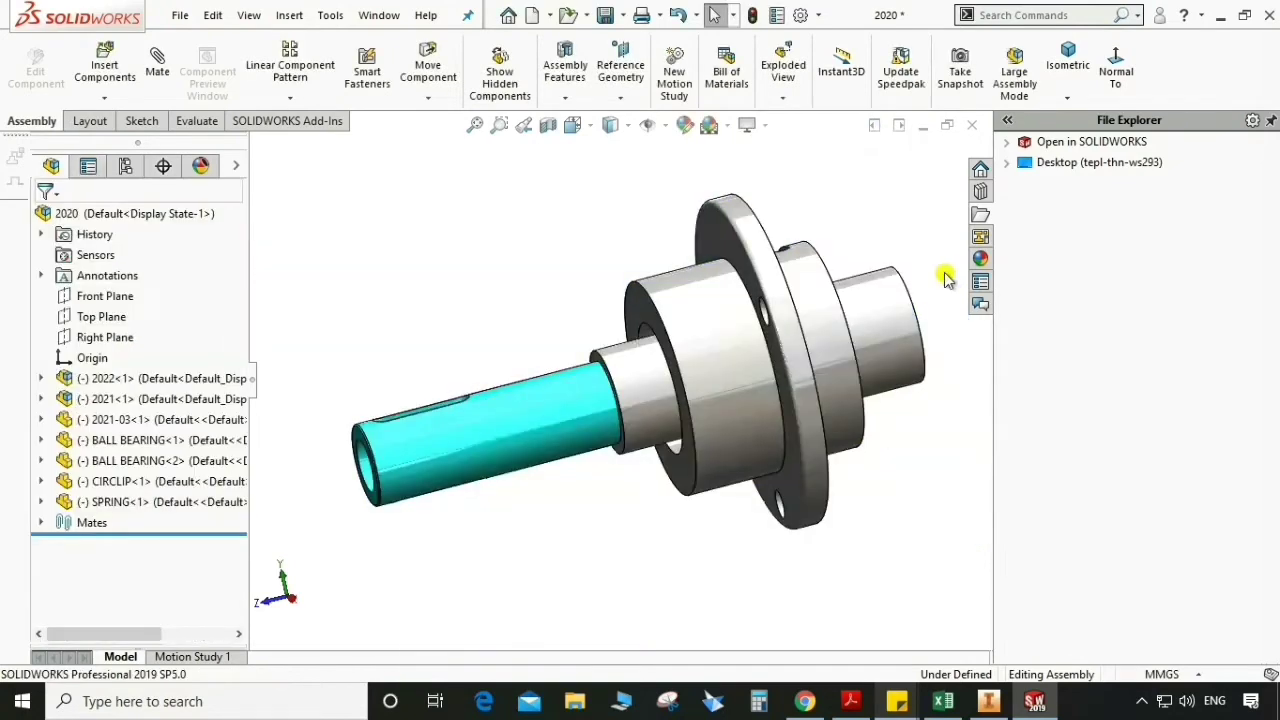
left_click(1068, 58)
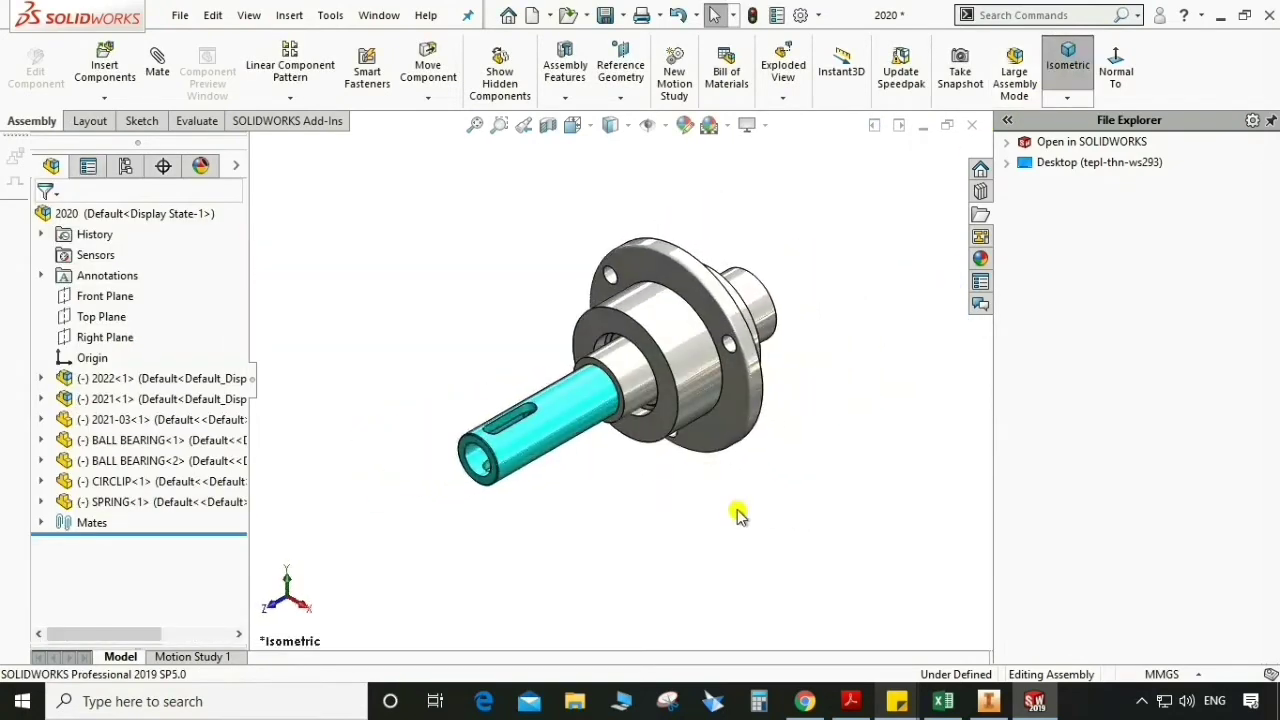
left_click_drag(994, 425, 1249, 409)
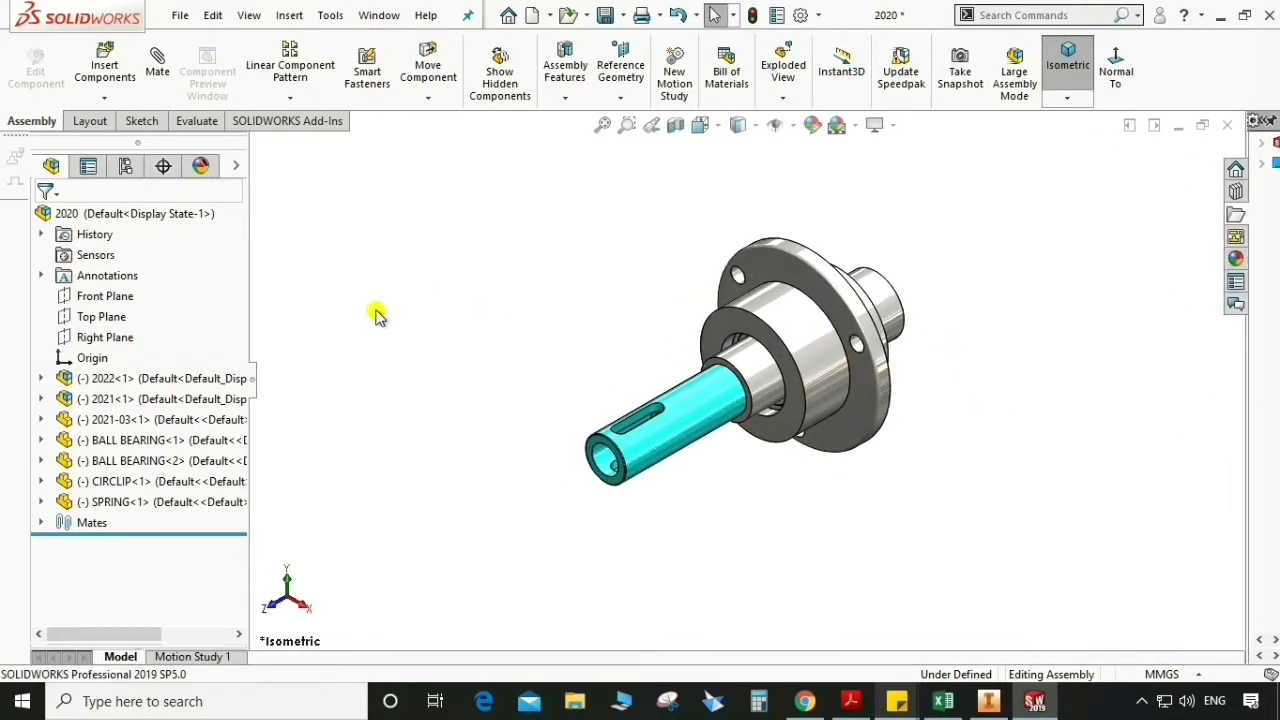
Create Explode Step1 pulling the shaft (component 2022) out of the housing along Z.
left_click(789, 97)
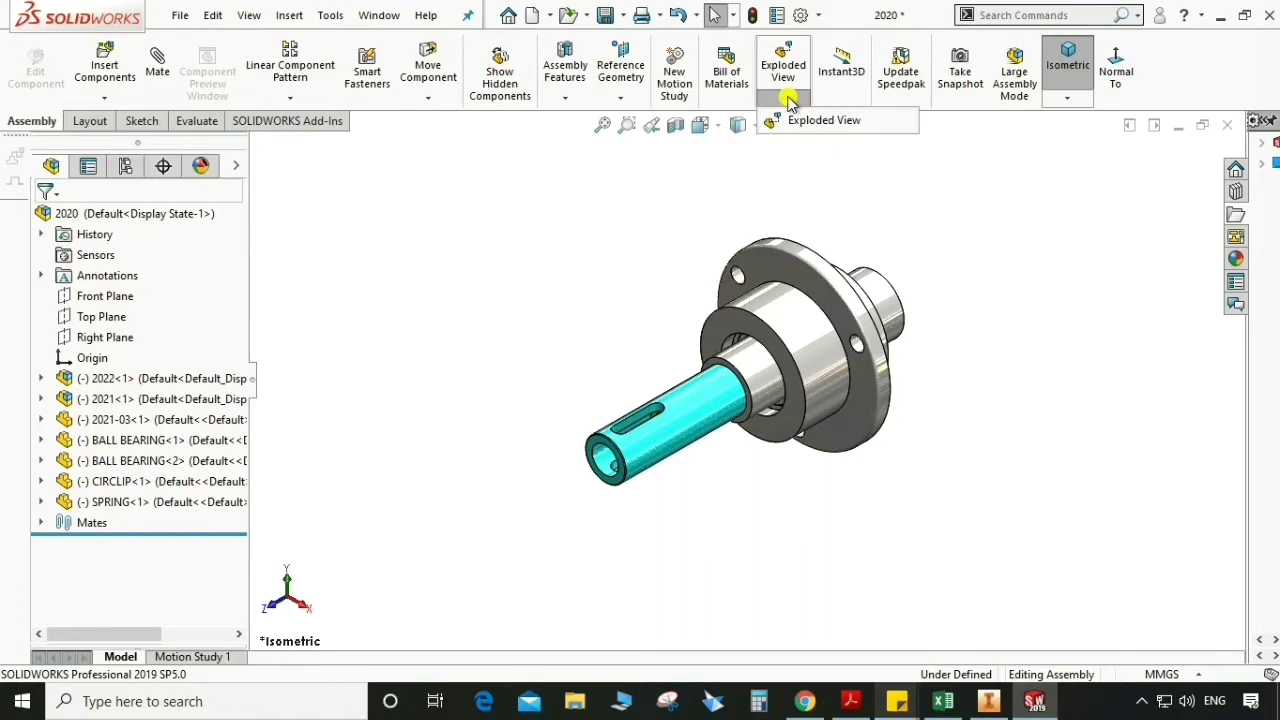
left_click(780, 120)
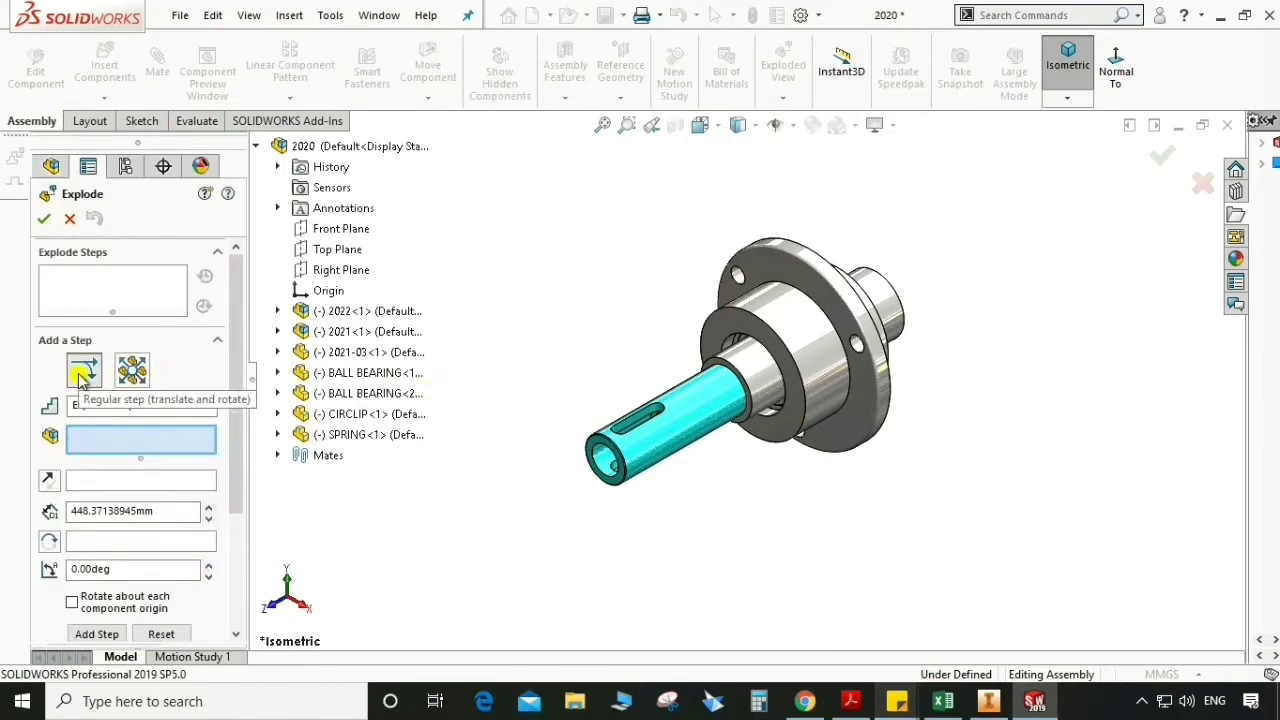
left_click(670, 452)
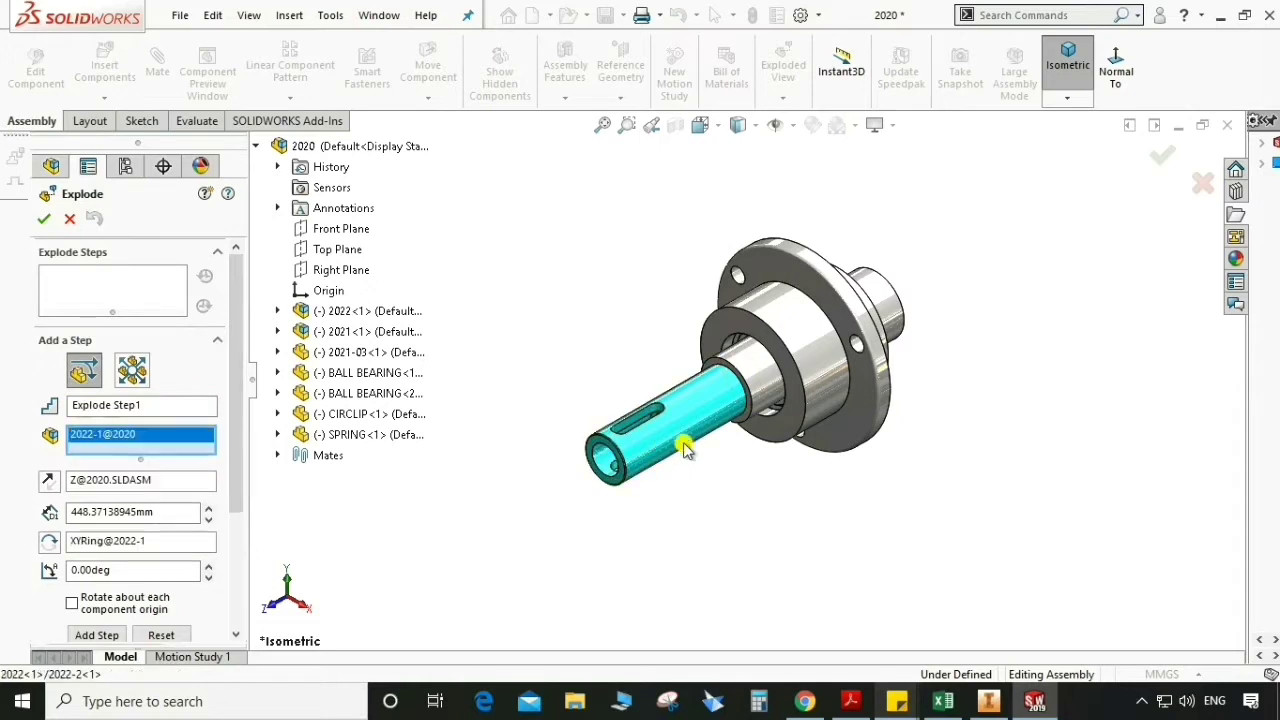
left_click_drag(675, 425, 443, 562)
left_click(43, 219)
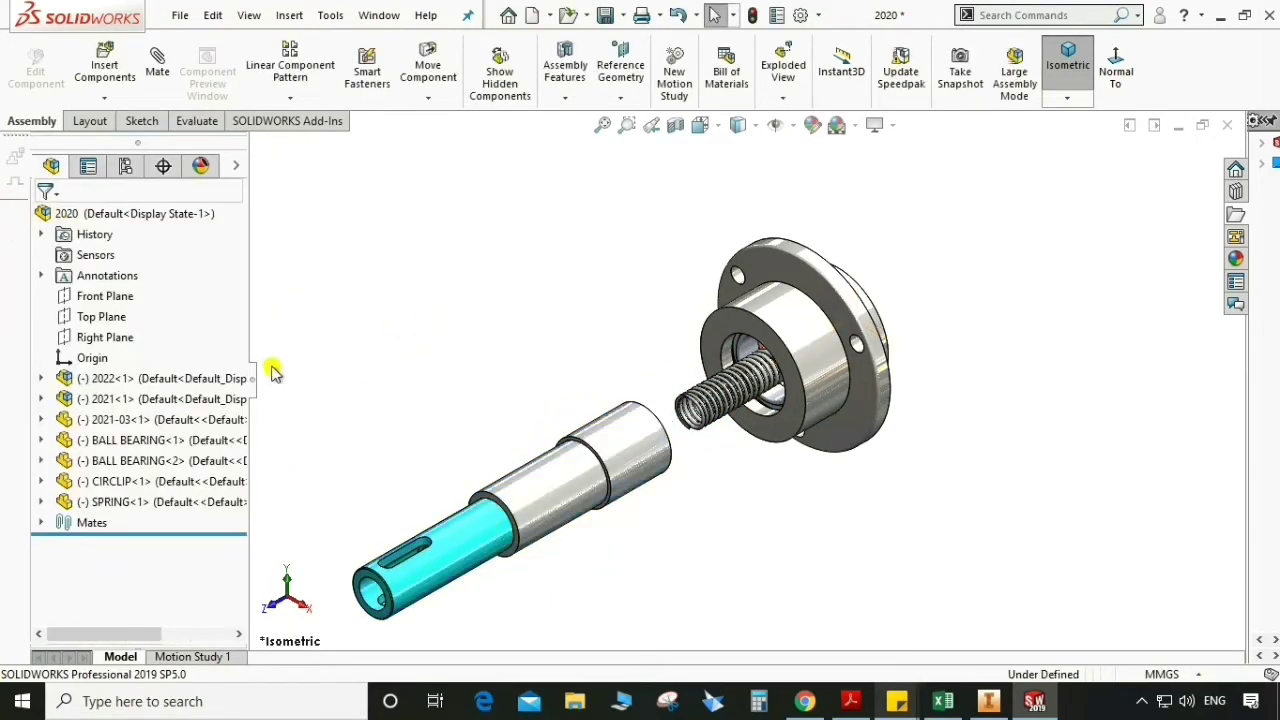
left_click(126, 167)
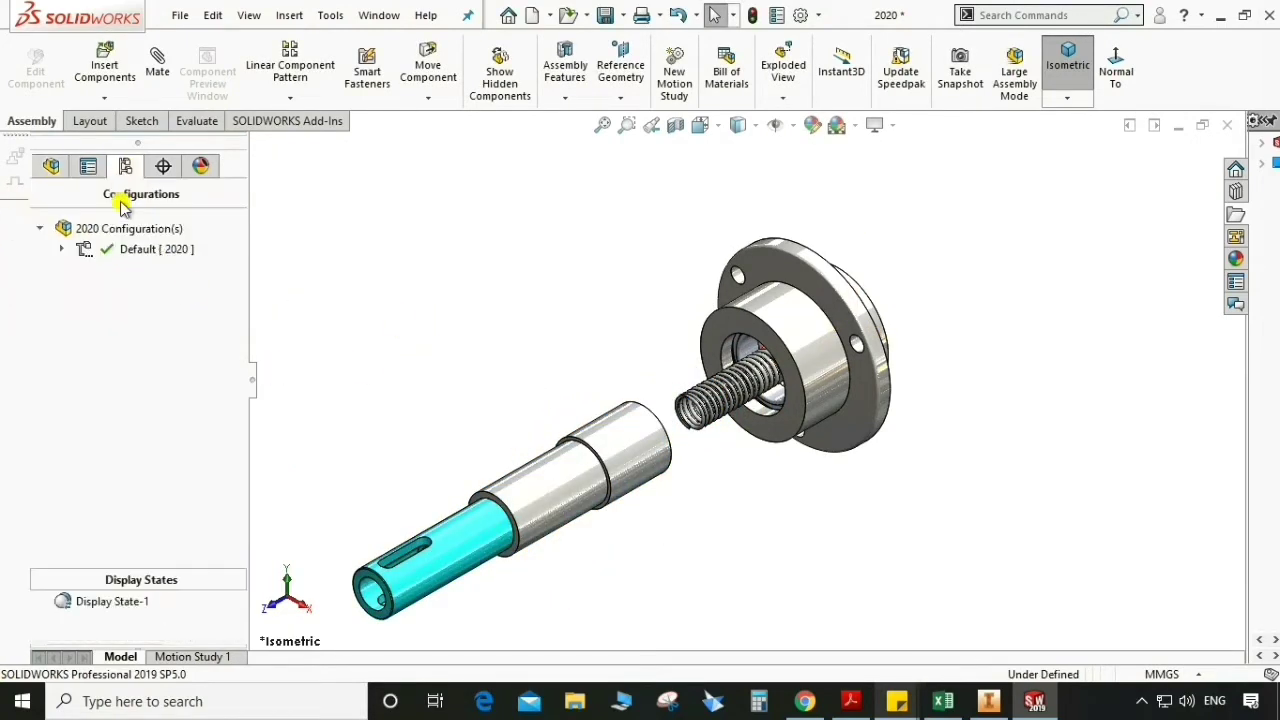
Edit Exploded View1 to add a step pulling the spring back through the flange.
left_click(61, 250)
left_click(85, 270)
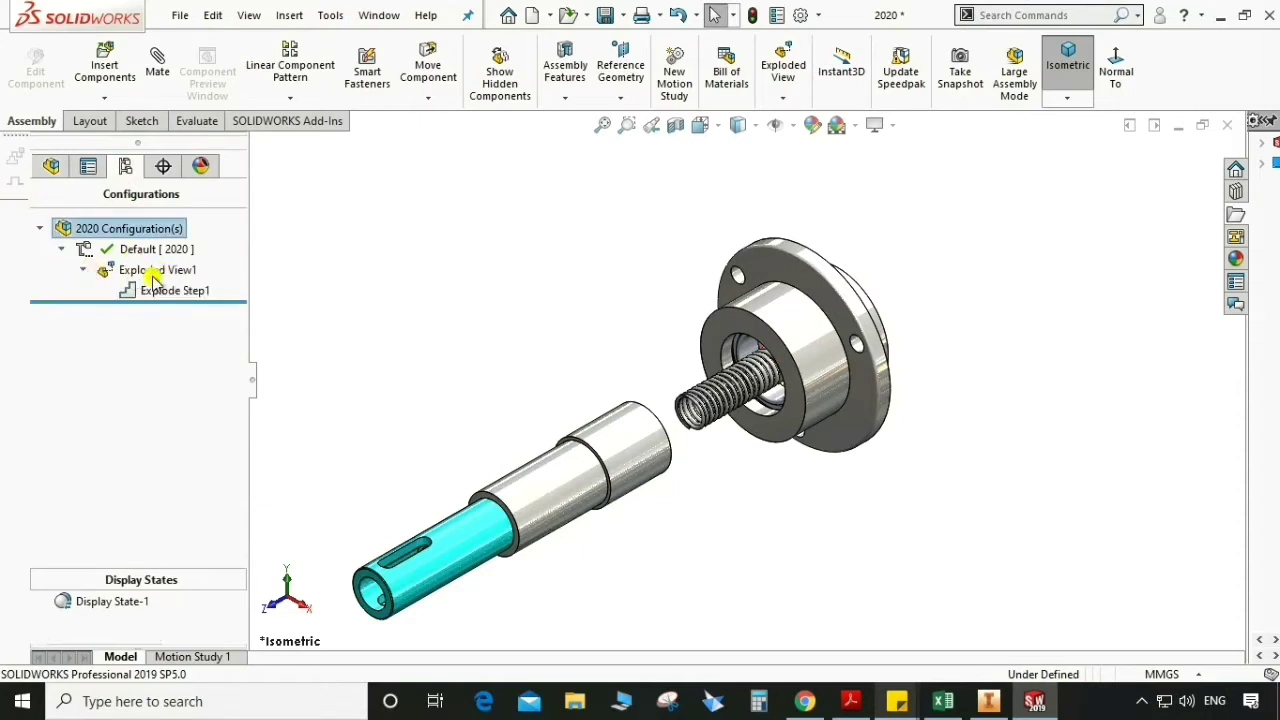
right_click(170, 271)
left_click(222, 373)
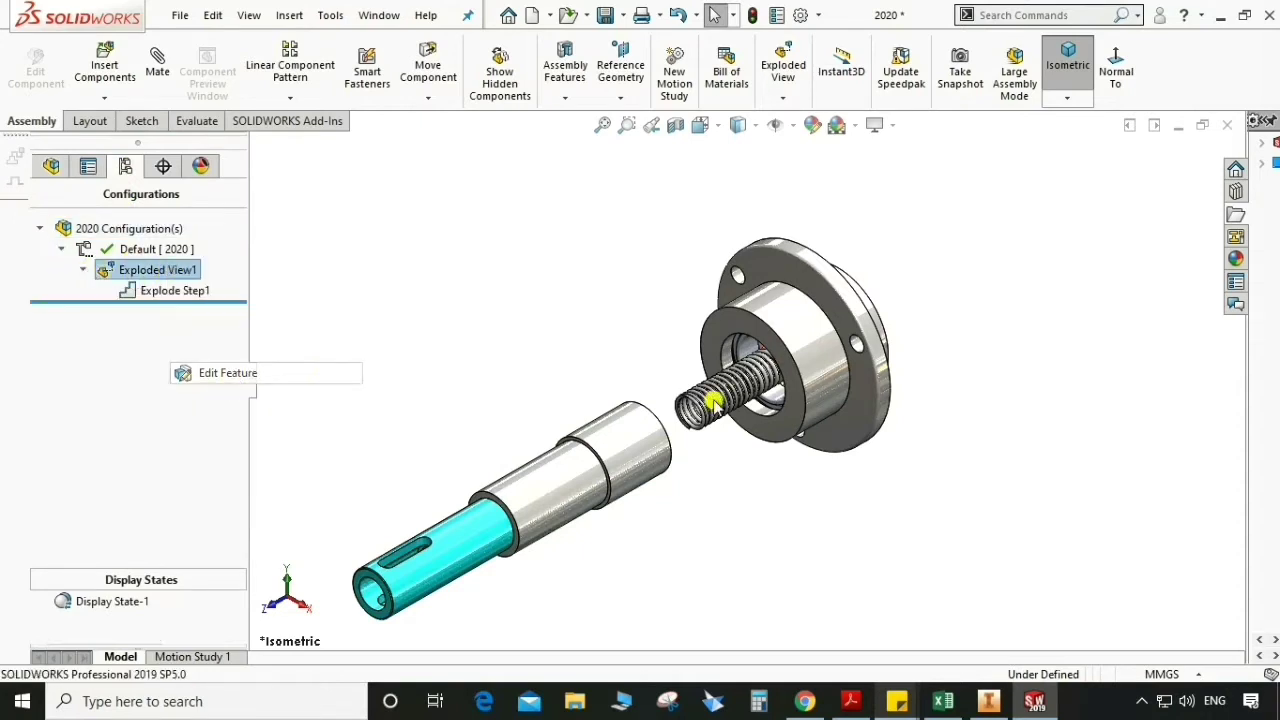
left_click(703, 400)
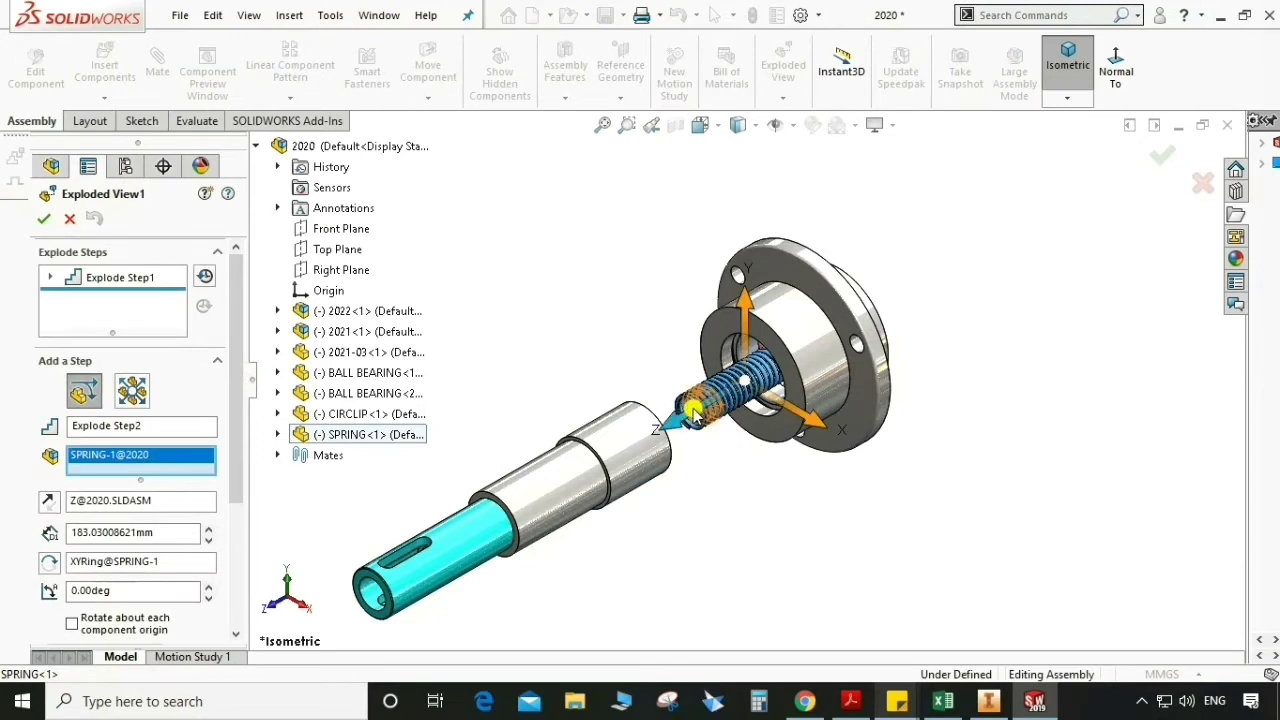
left_click_drag(692, 408, 980, 275)
left_click(45, 219)
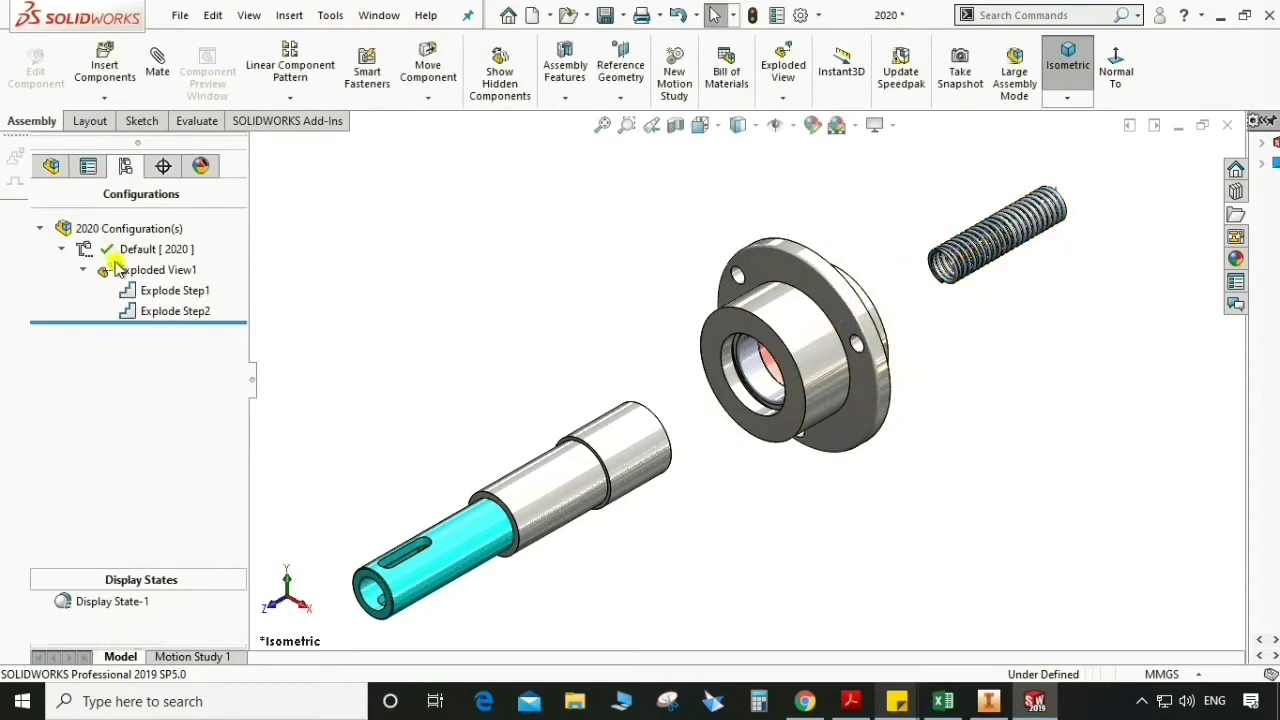
Add a third explode step pulling a ball bearing out along Z.
right_click(124, 270)
left_click(184, 374)
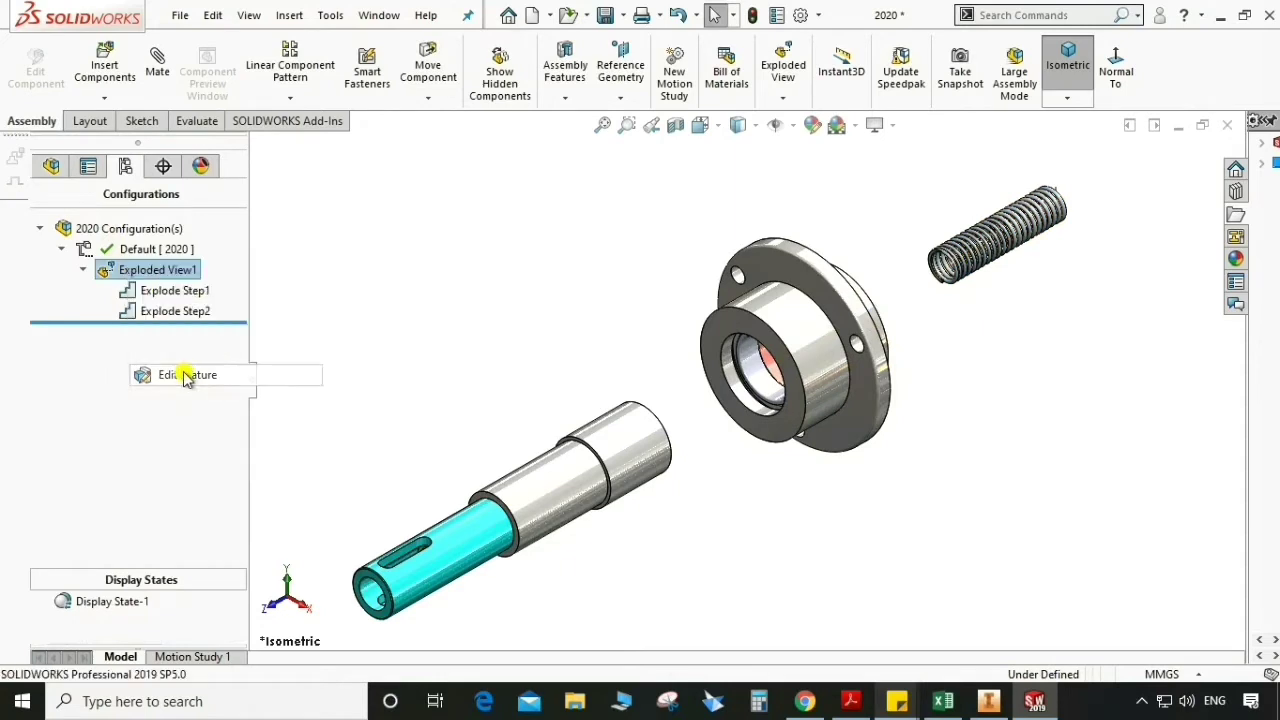
left_click(757, 378)
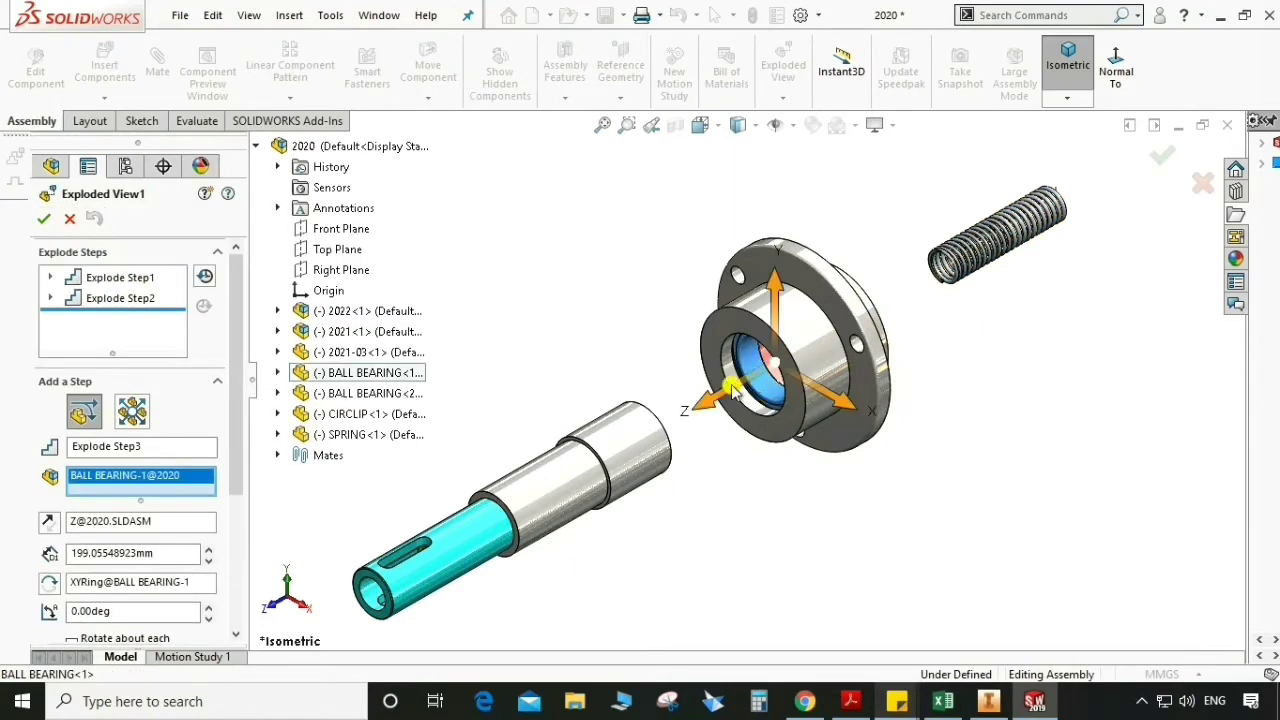
left_click_drag(790, 360, 1115, 205)
key("f")
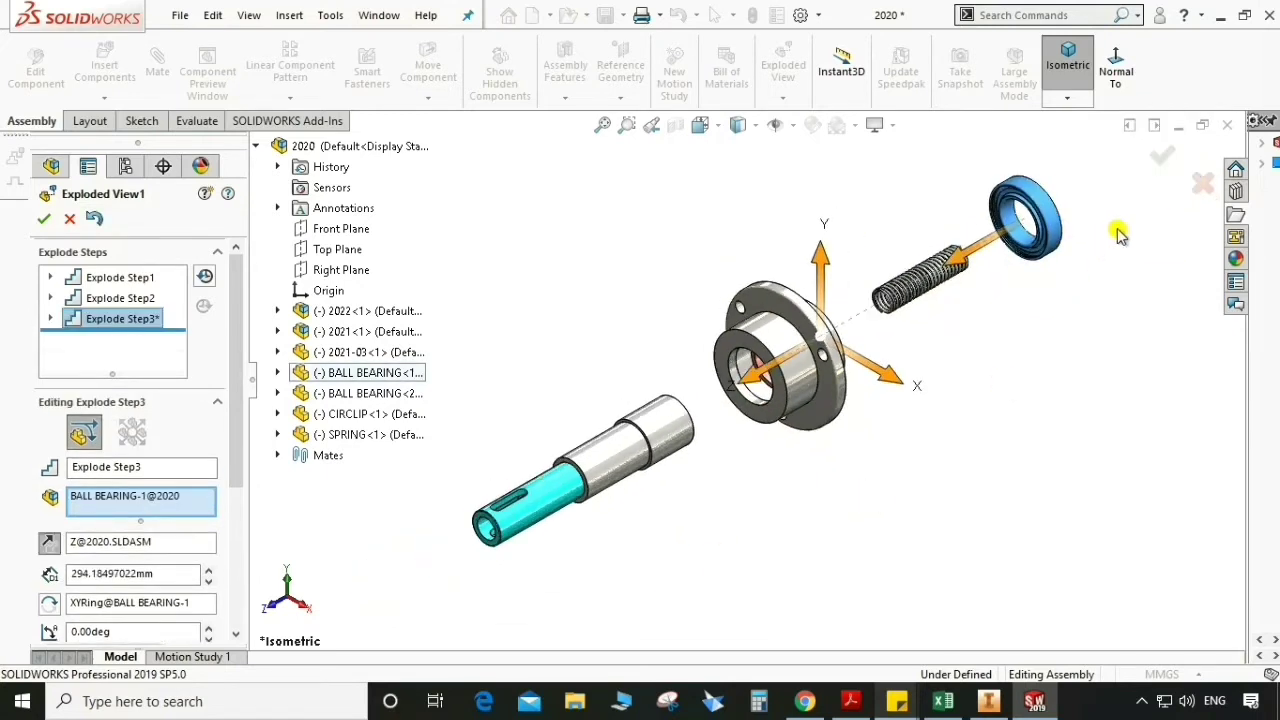
scroll(1118, 232, "down", 2)
left_click(44, 218)
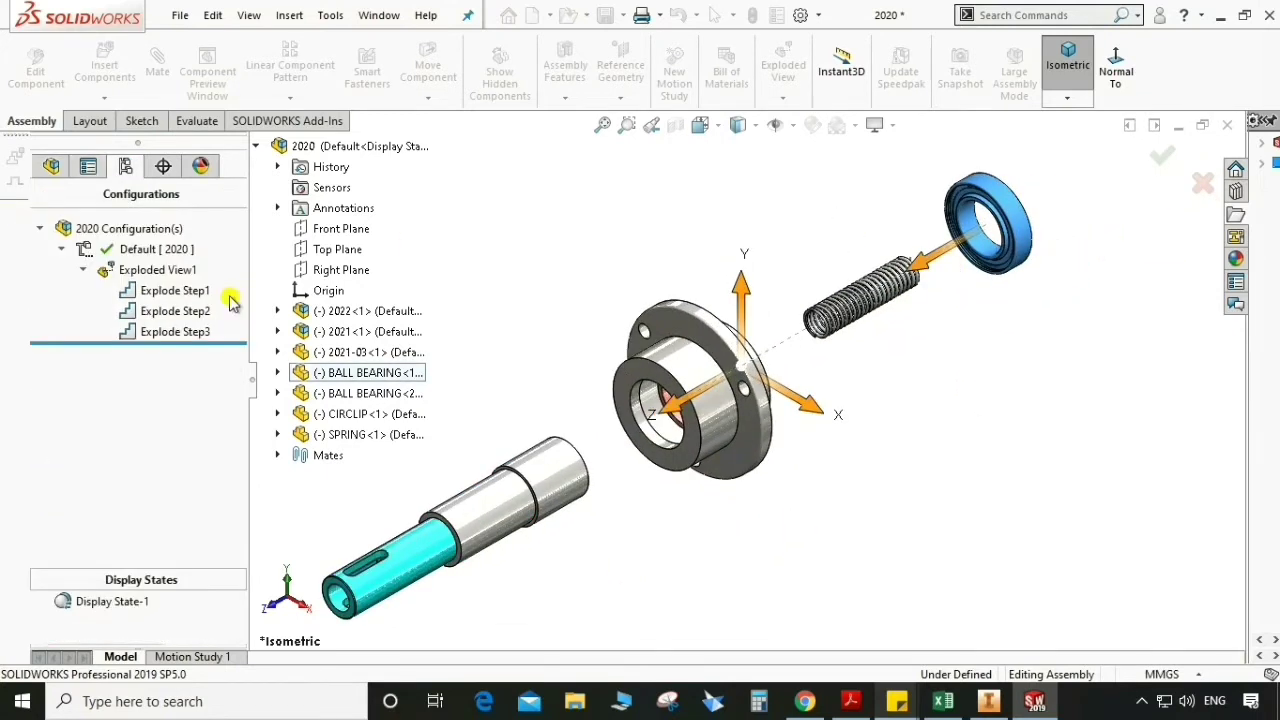
right_click(143, 272)
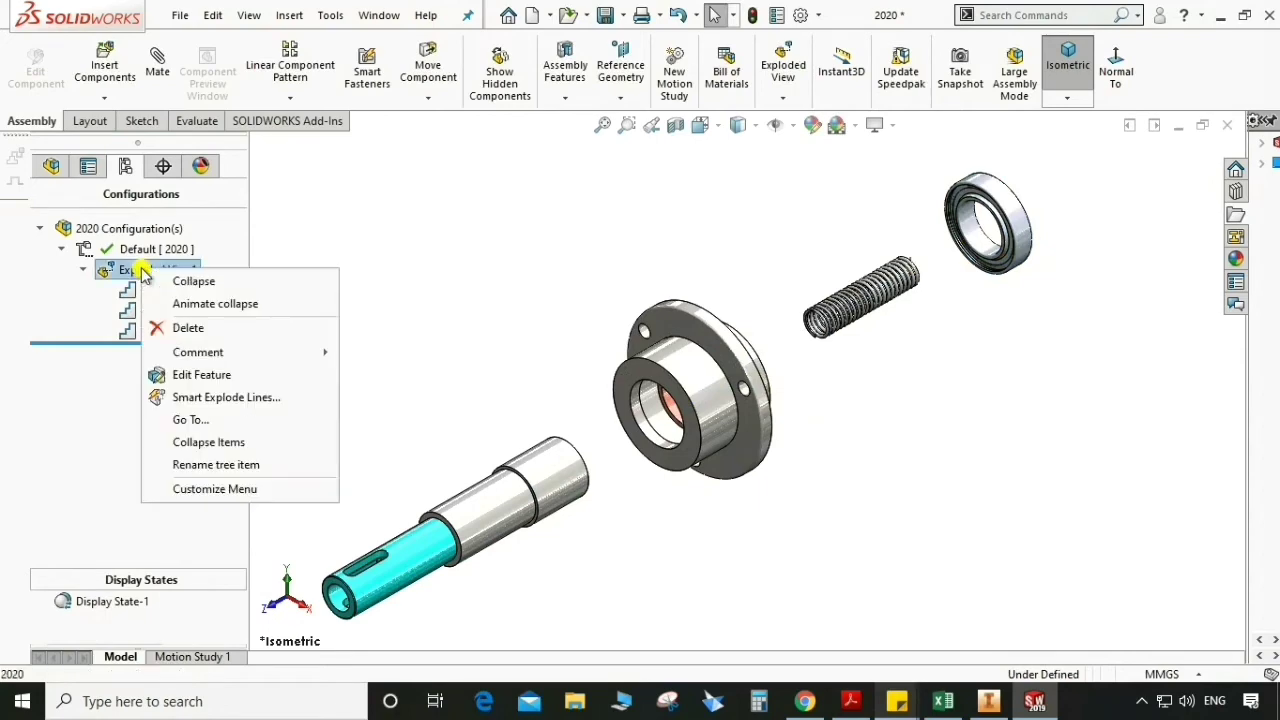
Add a fourth explode step moving circlip 2021-03 out along the shaft axis.
left_click(256, 376)
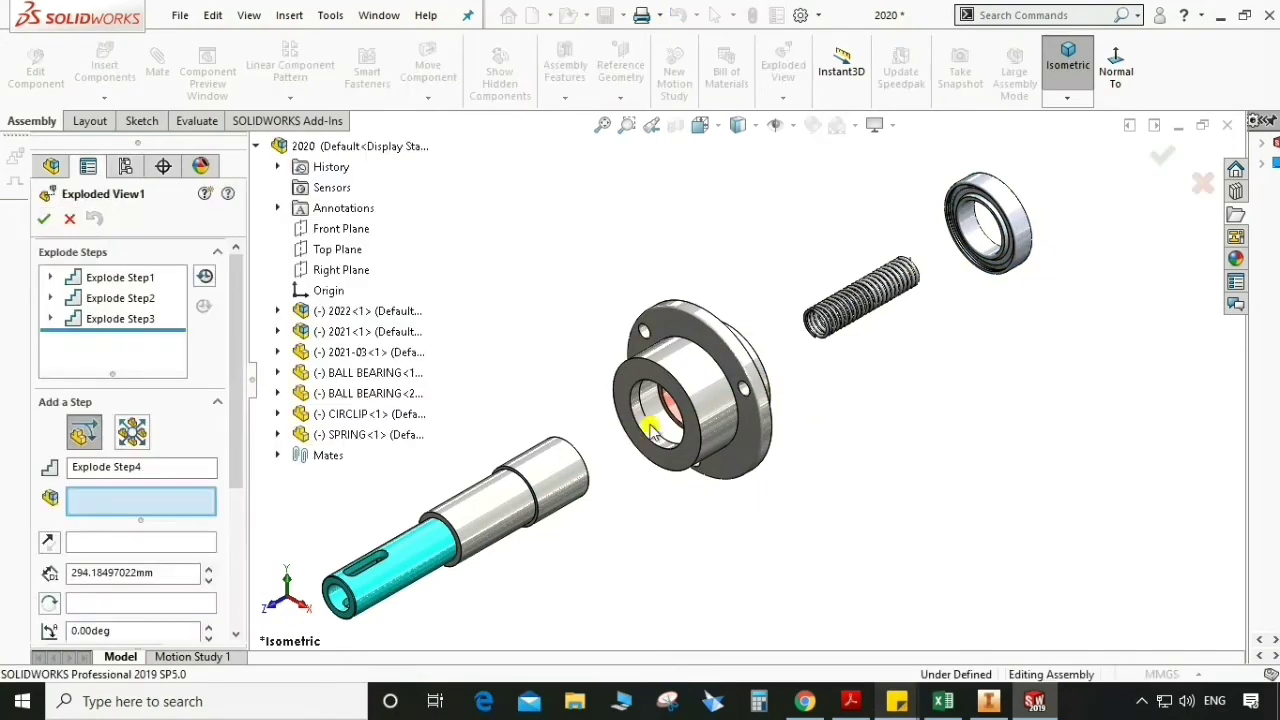
scroll(650, 410, "down", 3)
left_click(680, 410)
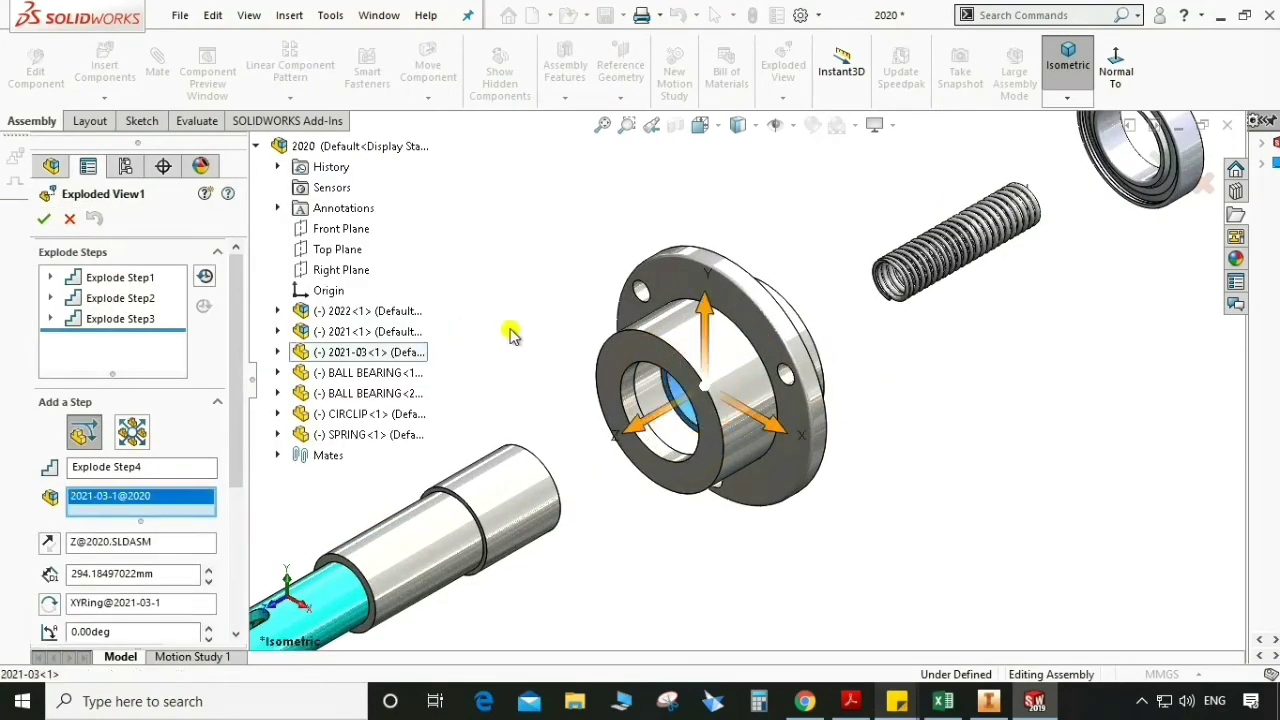
scroll(676, 415, "up", 3)
left_click_drag(985, 240, 1000, 282)
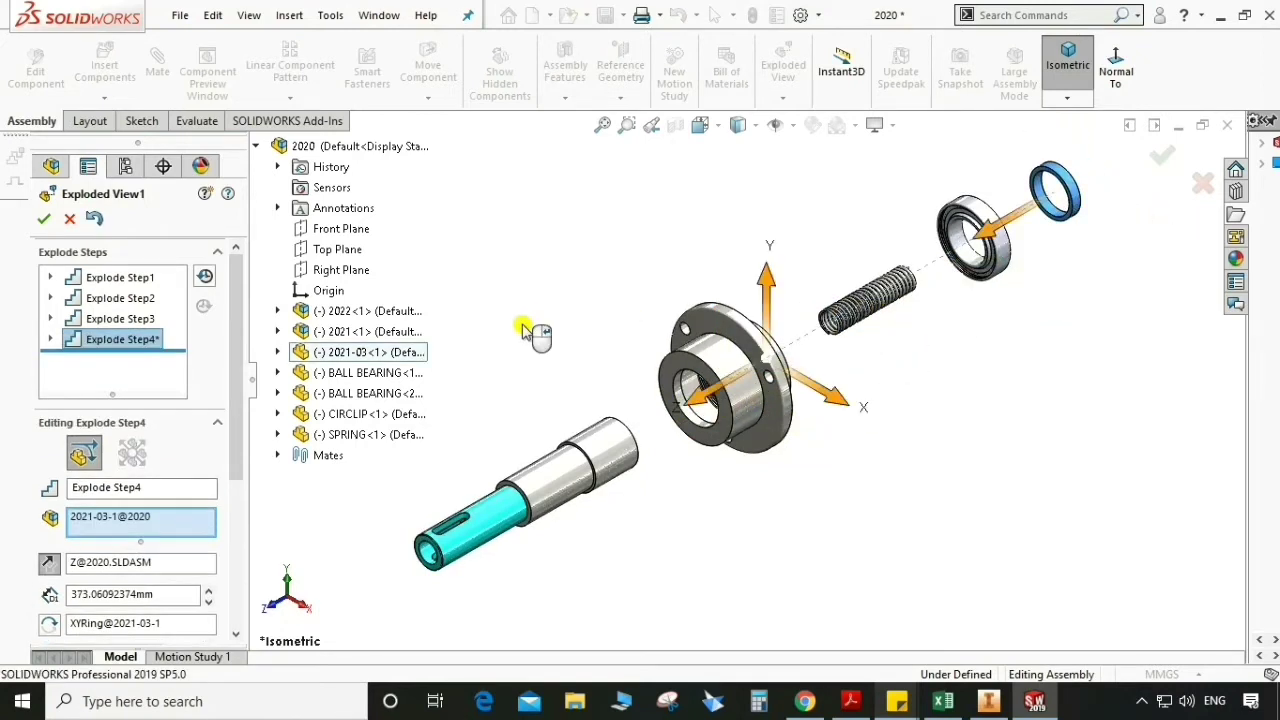
left_click(44, 220)
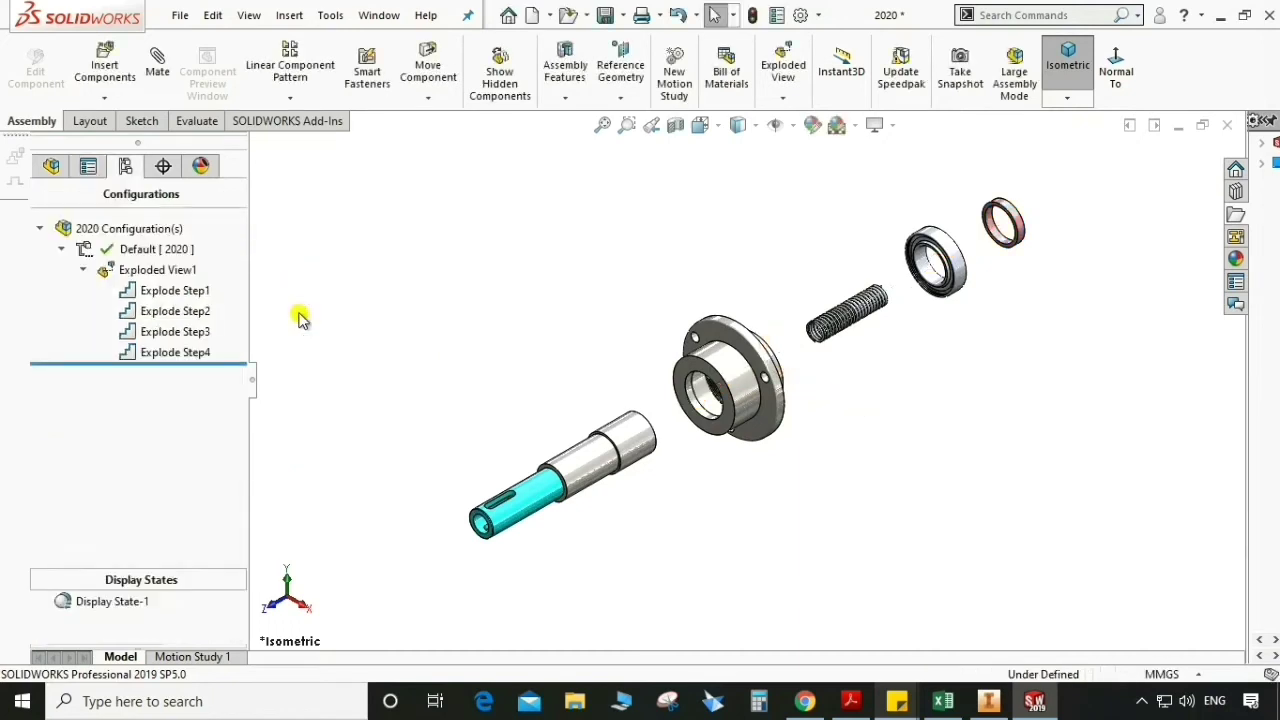
Add a fifth step pulling BALL BEARING-2 furthest out along Z, then view isometric.
right_click(125, 272)
left_click(171, 369)
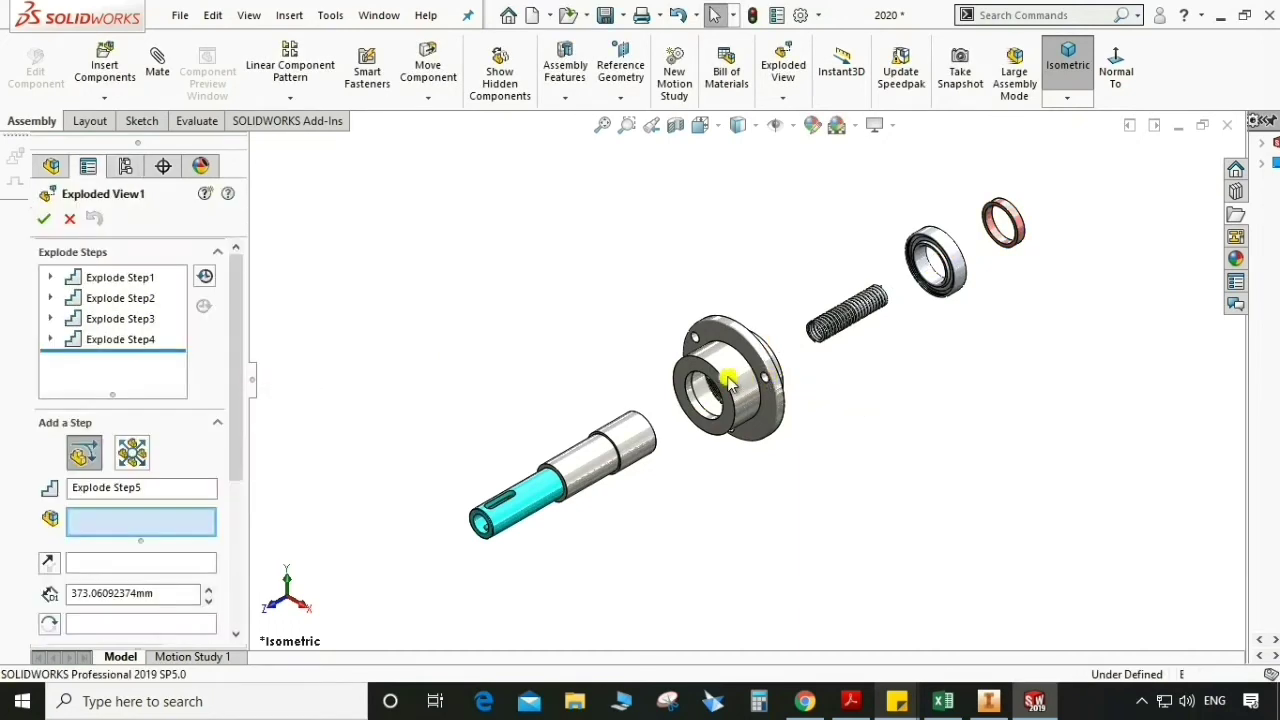
scroll(728, 381, "down", 3)
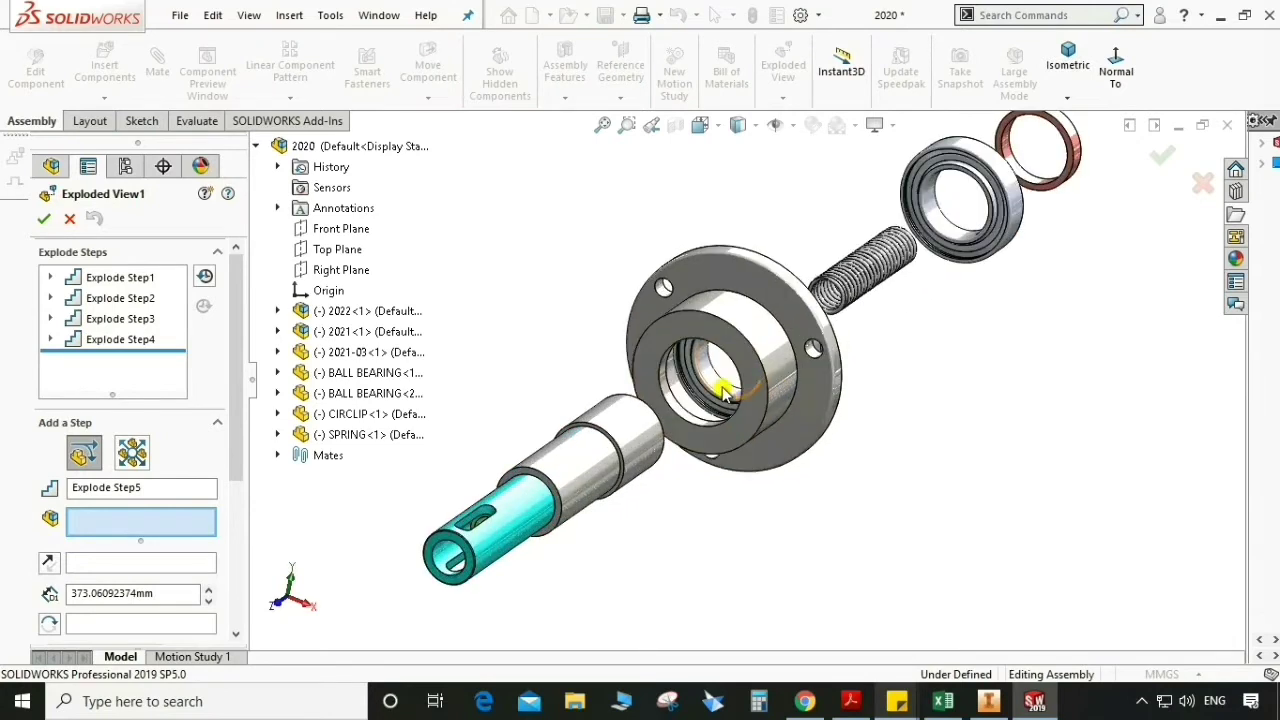
left_click(724, 392)
scroll(724, 392, "up", 3)
scroll(630, 390, "down", 1)
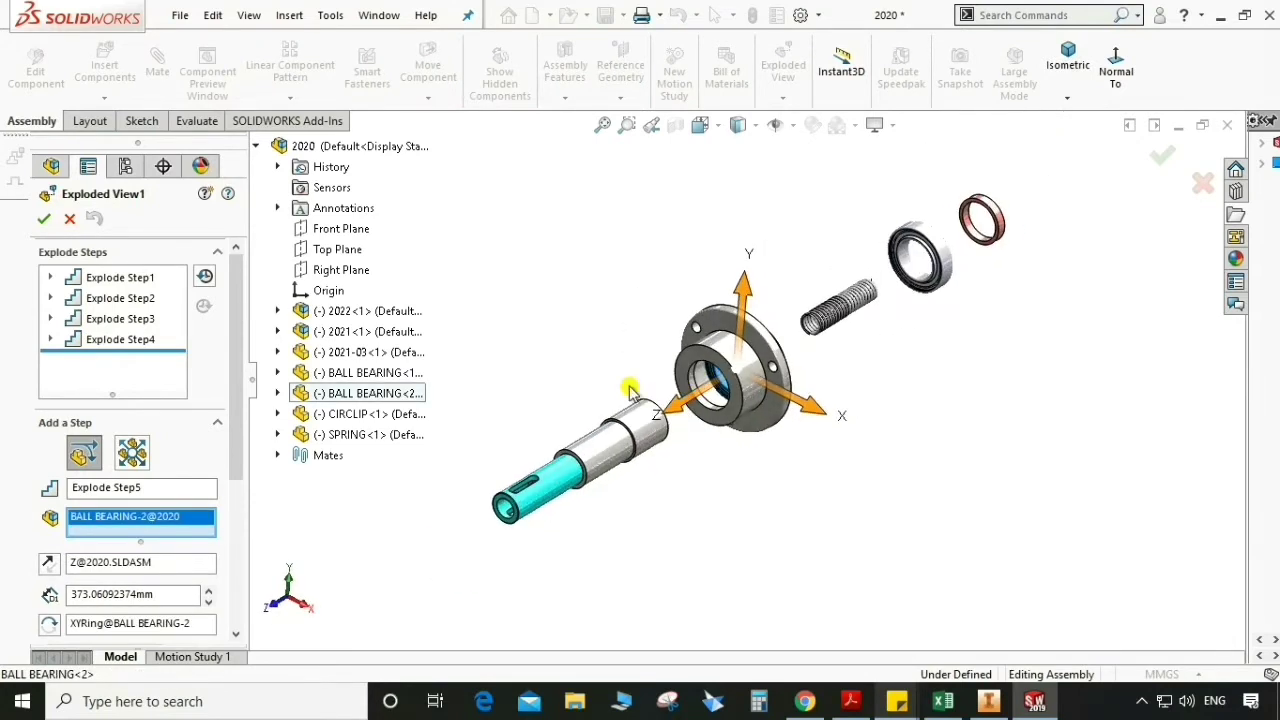
scroll(630, 390, "up", 2)
left_click_drag(683, 416, 940, 262)
left_click(44, 219)
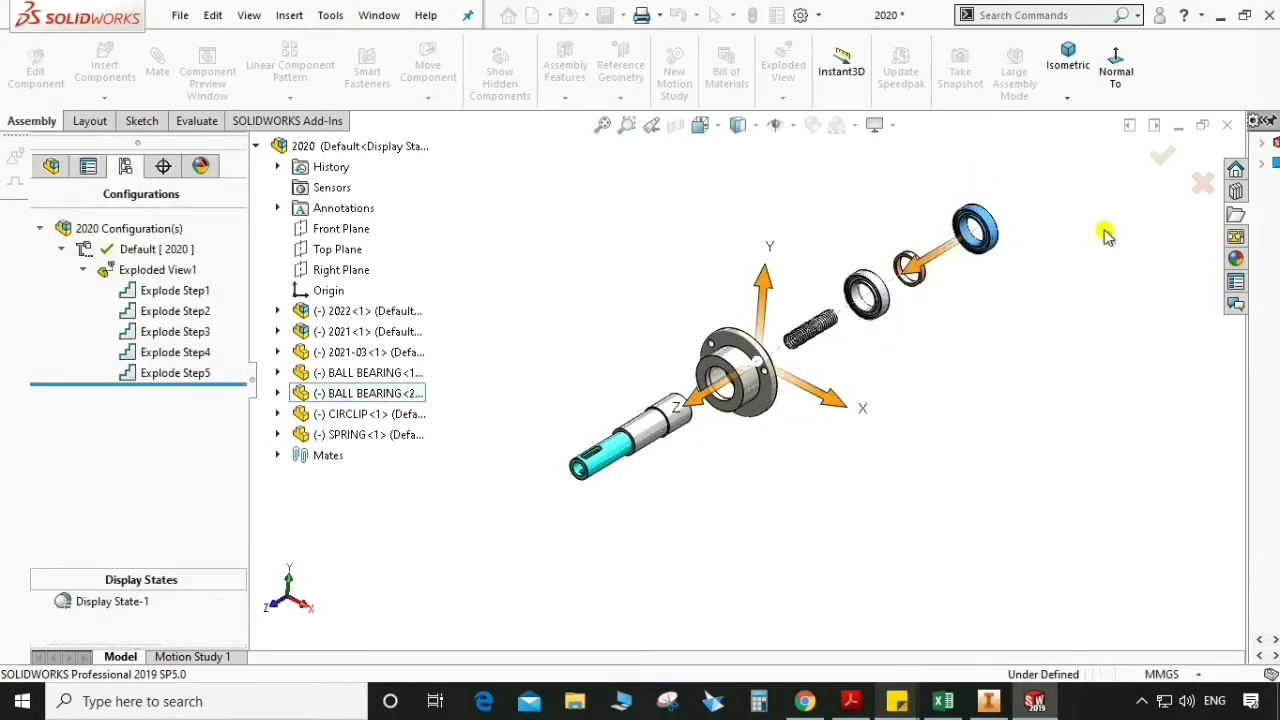
left_click(1070, 70)
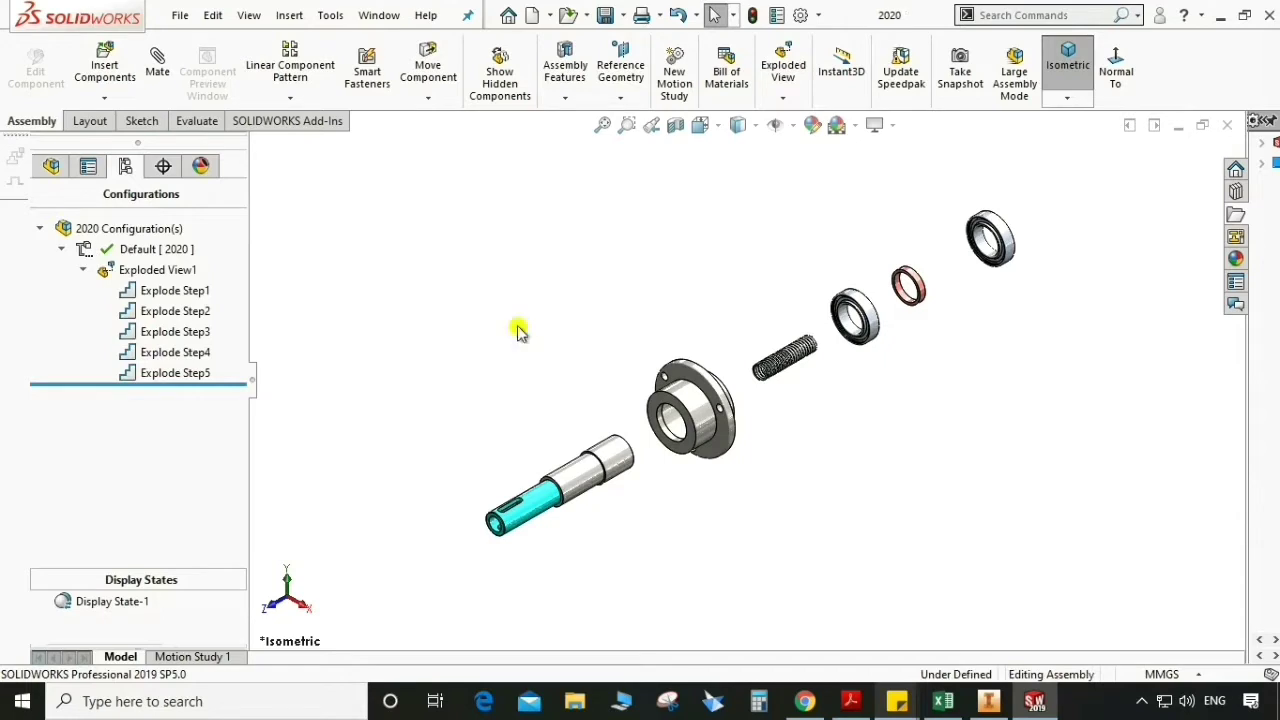
Edit Explode Step1 so the shaft moves out along Z to 208.52 mm.
left_click(86, 270)
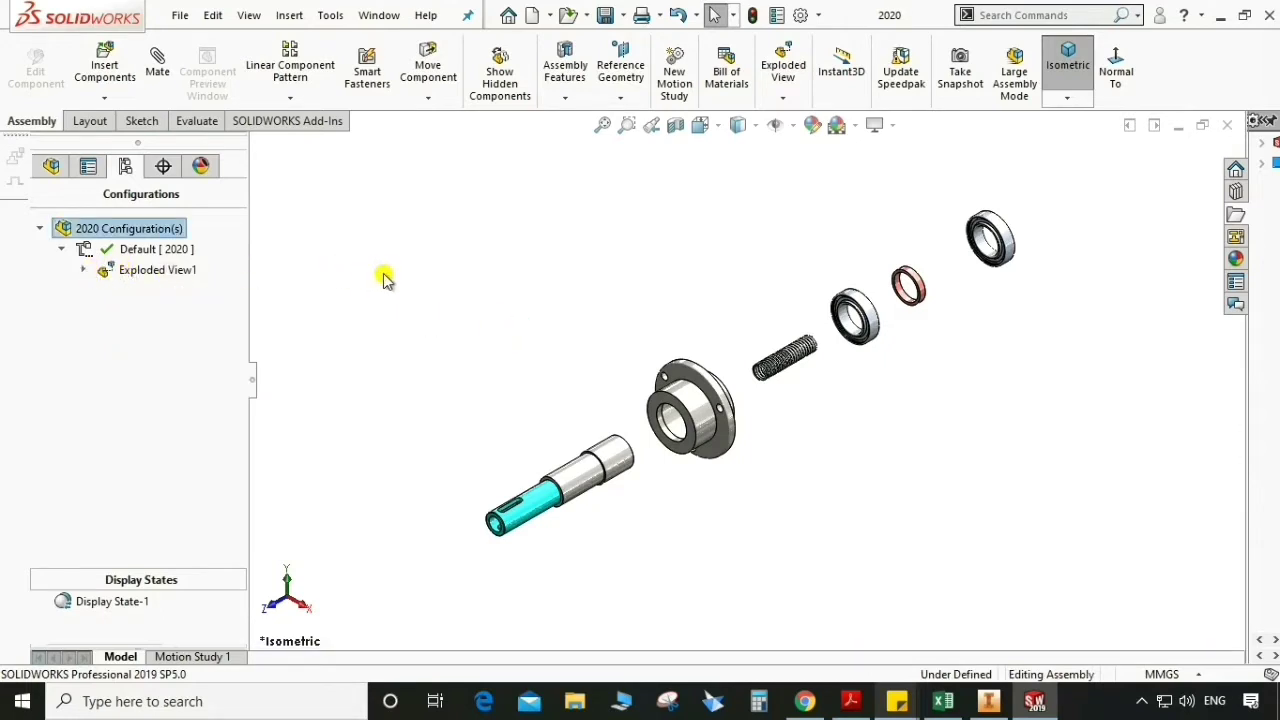
left_click(83, 270)
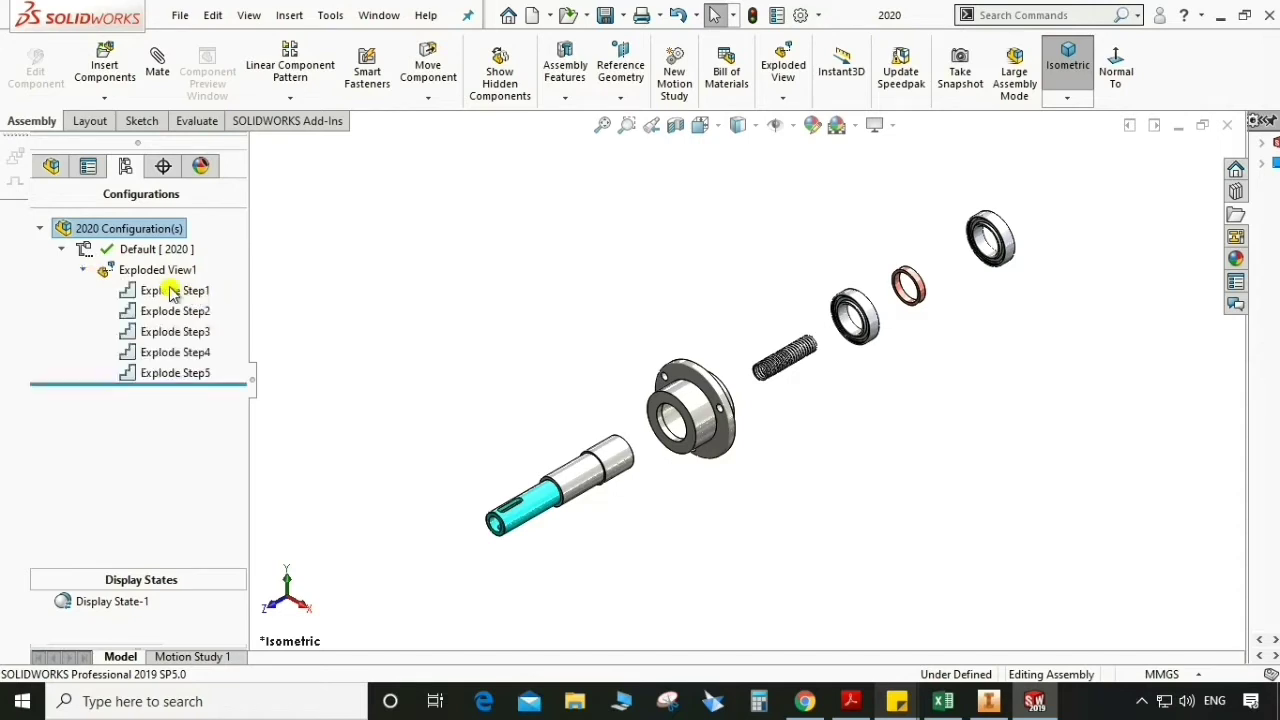
left_click(171, 290)
right_click(171, 290)
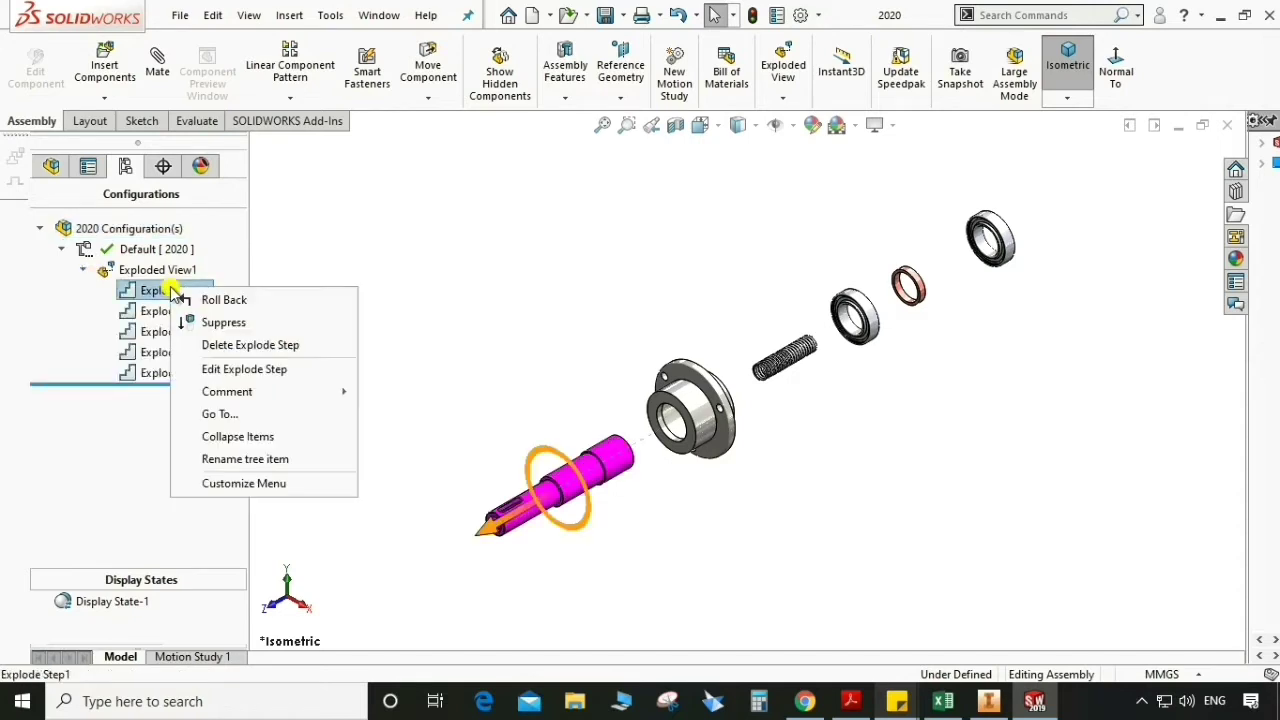
left_click(225, 369)
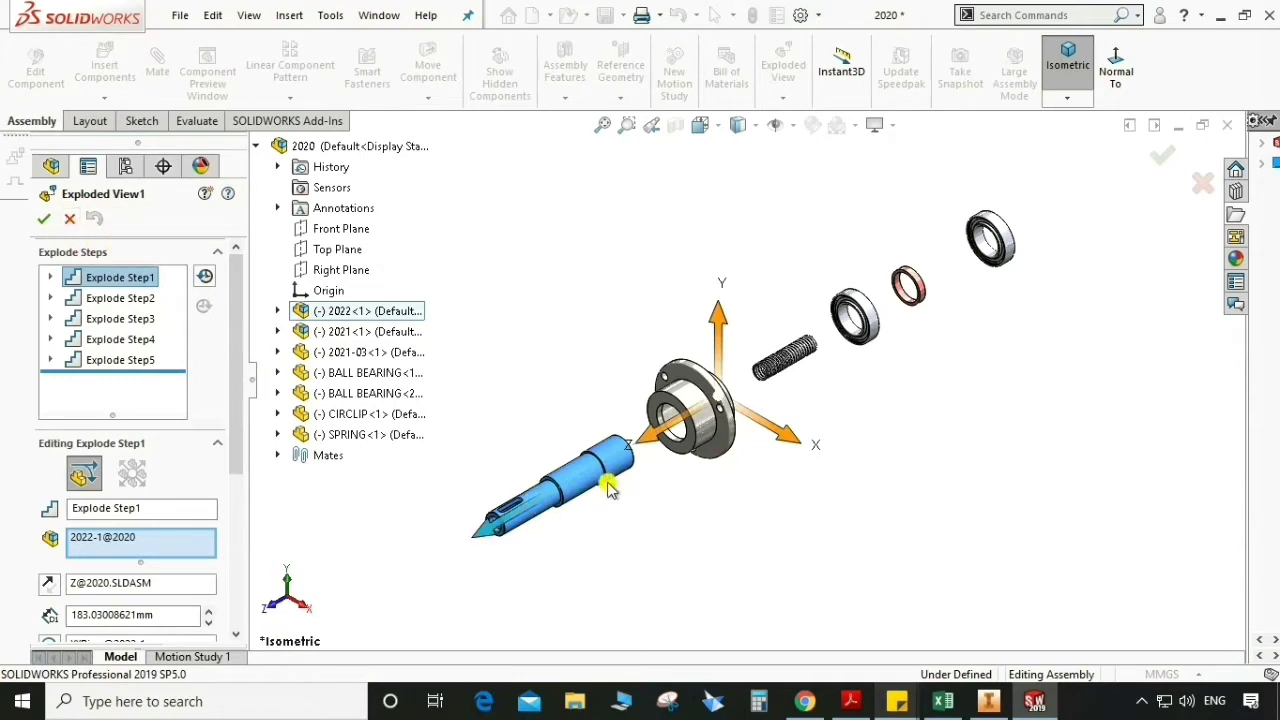
mouse_move(548, 495)
left_mouse_down()
mouse_move(522, 515)
mouse_move(533, 507)
left_mouse_up()
left_click(42, 220)
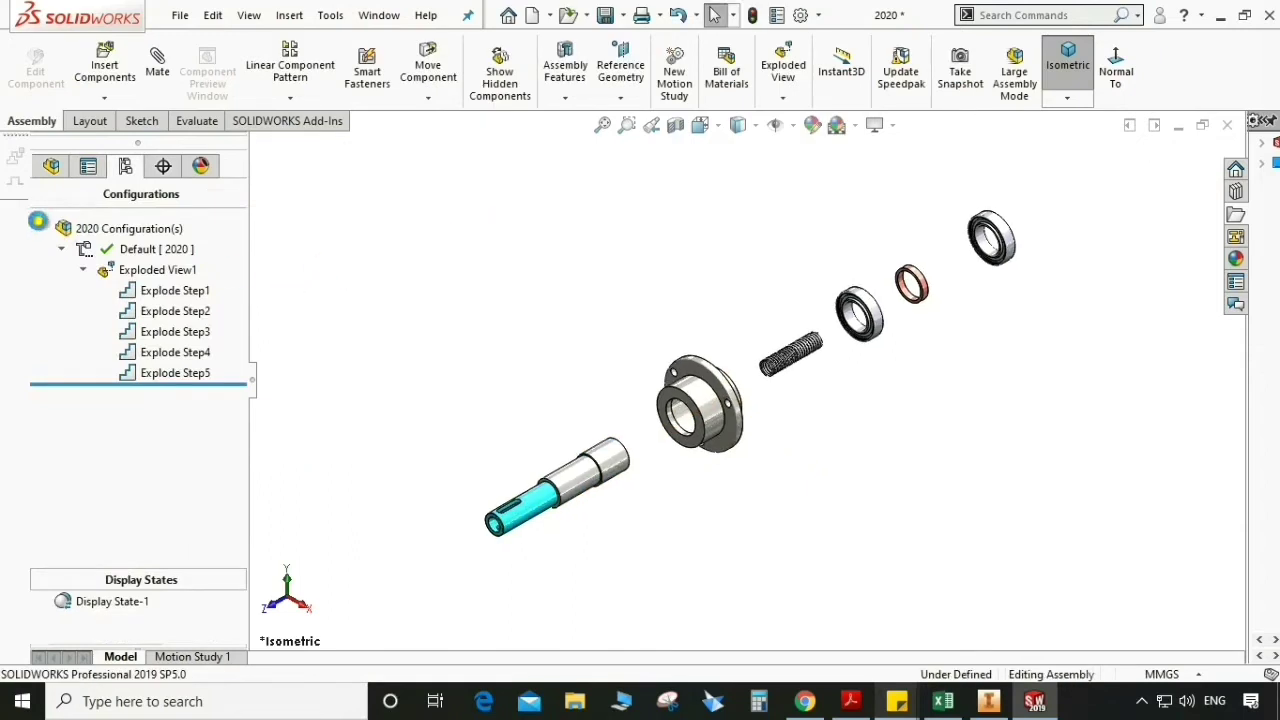
left_click(83, 270)
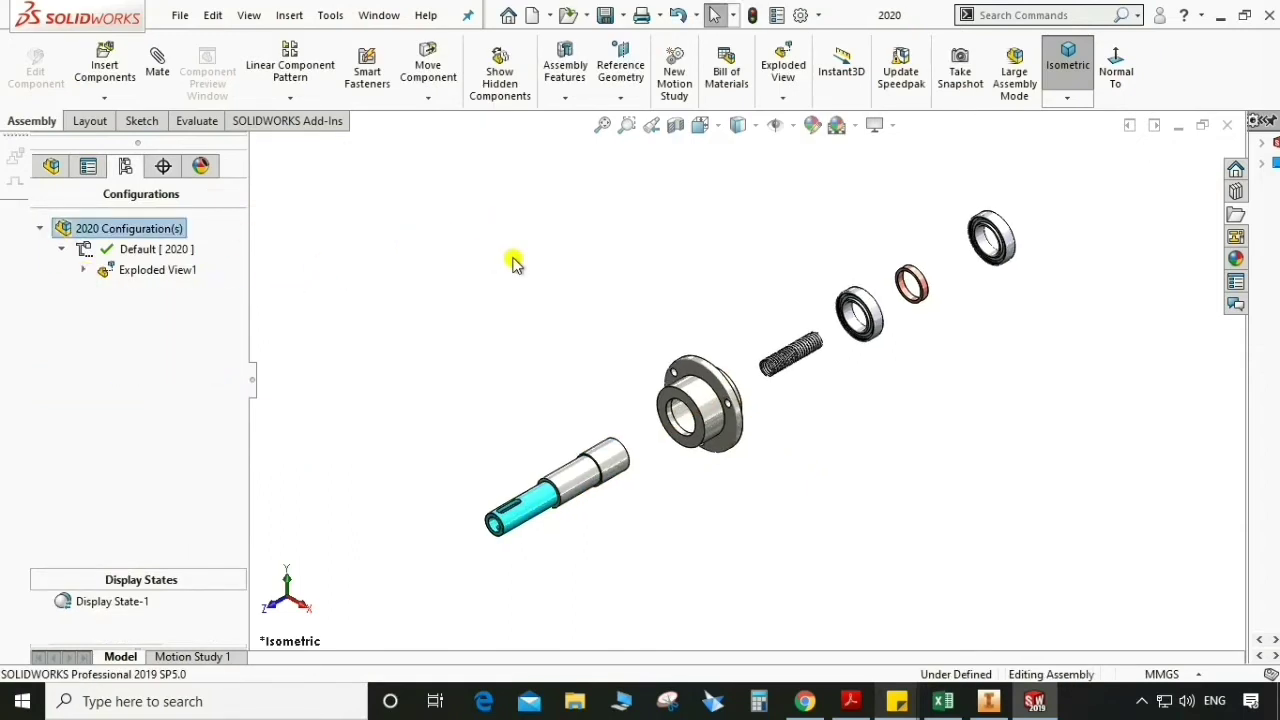
left_click(86, 271)
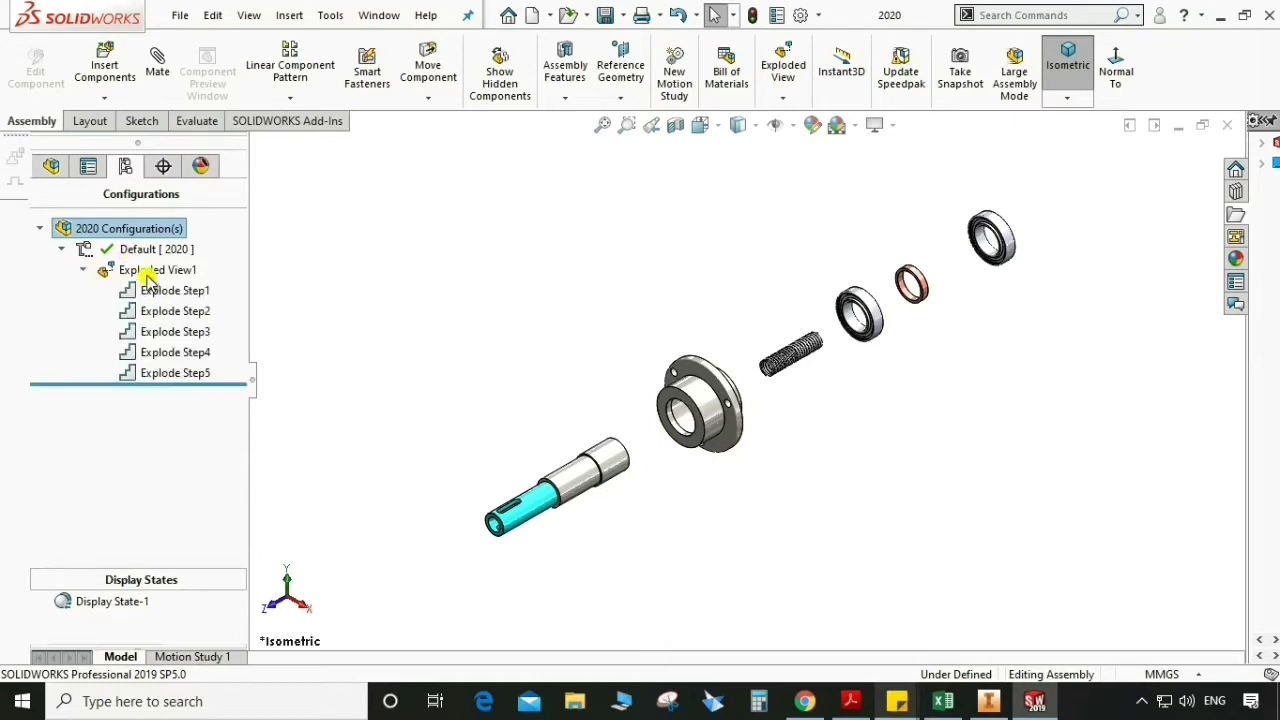
right_click(149, 272)
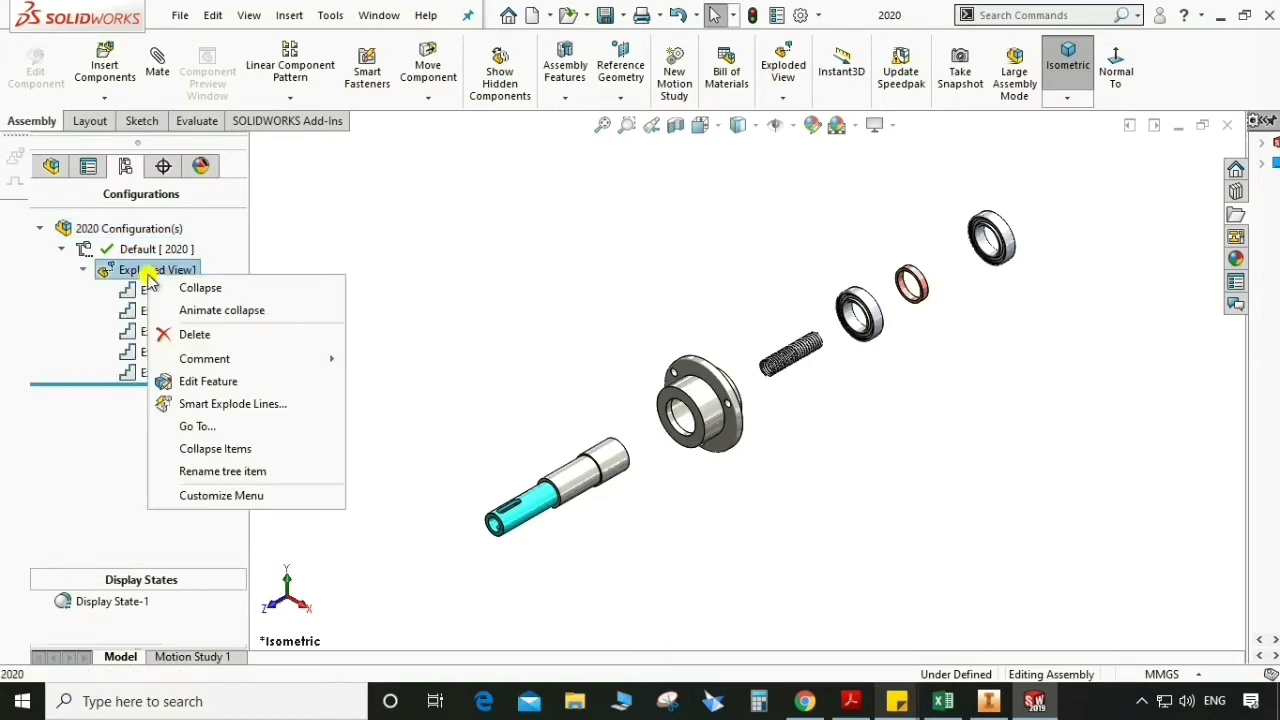
left_click(233, 403)
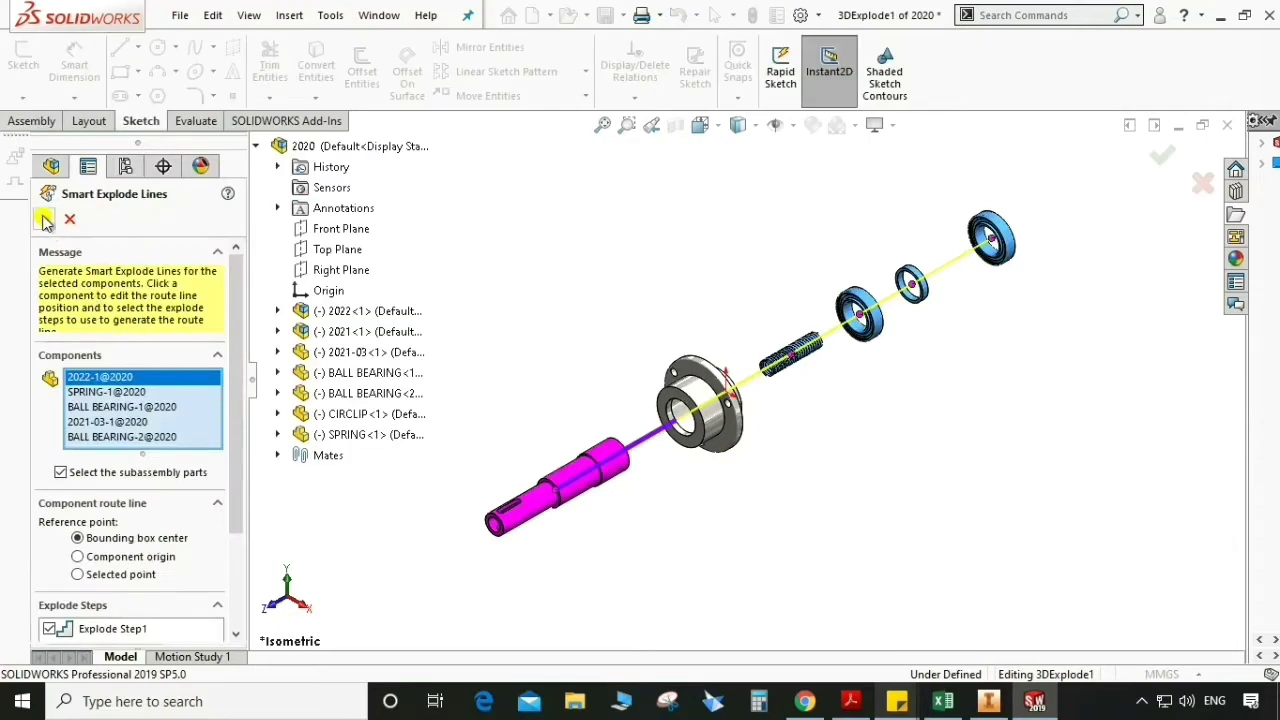
left_click(44, 220)
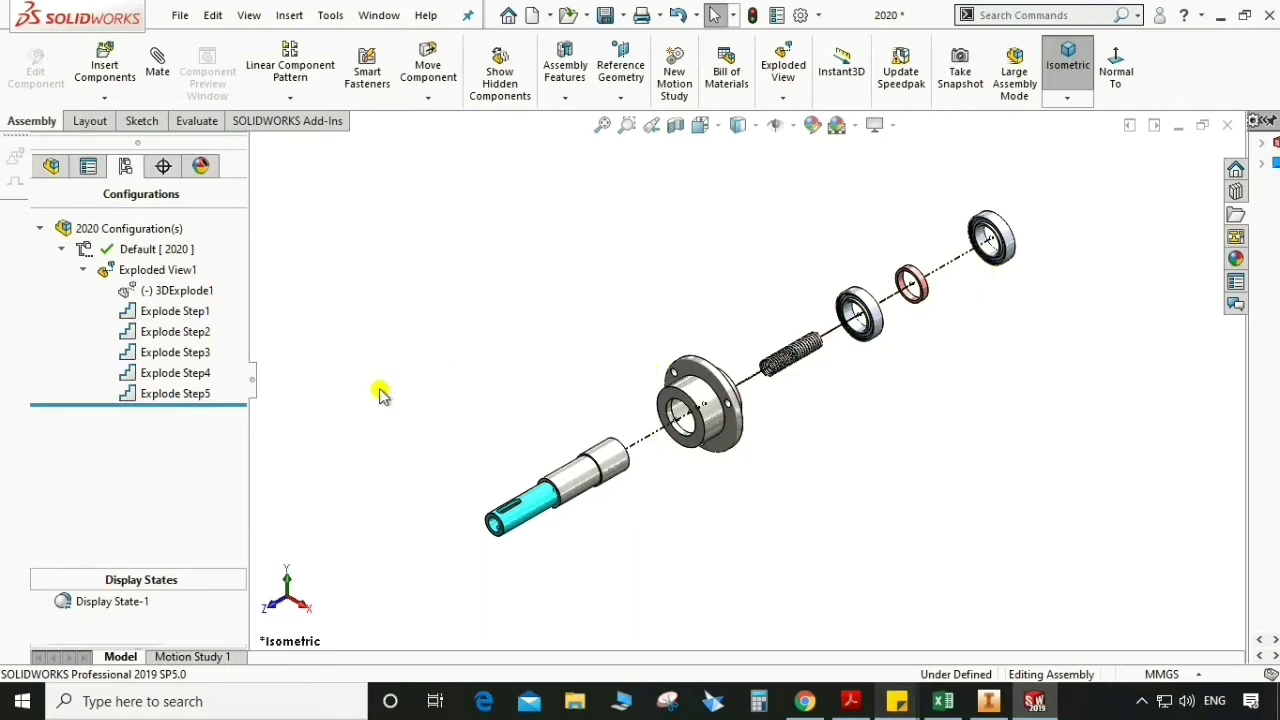
right_click(170, 292)
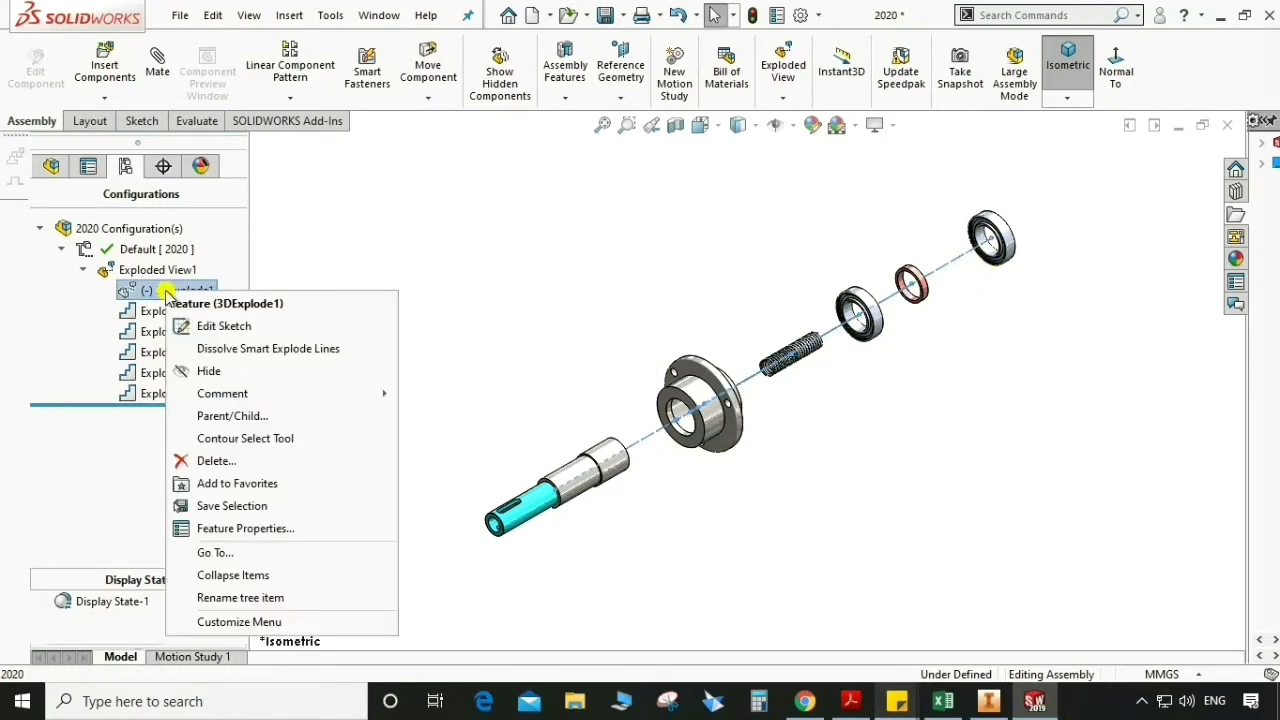
left_click(210, 461)
left_click(766, 259)
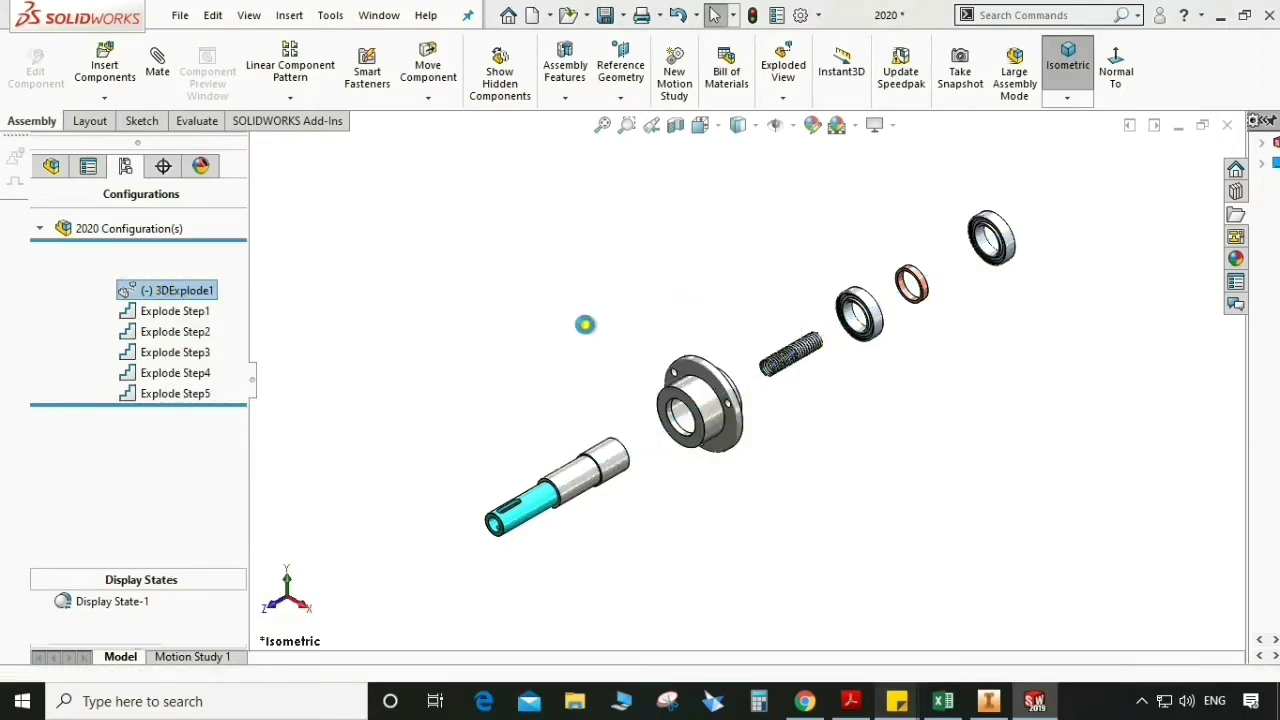
Create a 3DExplode2 sketch with a route line from the flange edge to the shaft end.
left_click(81, 270)
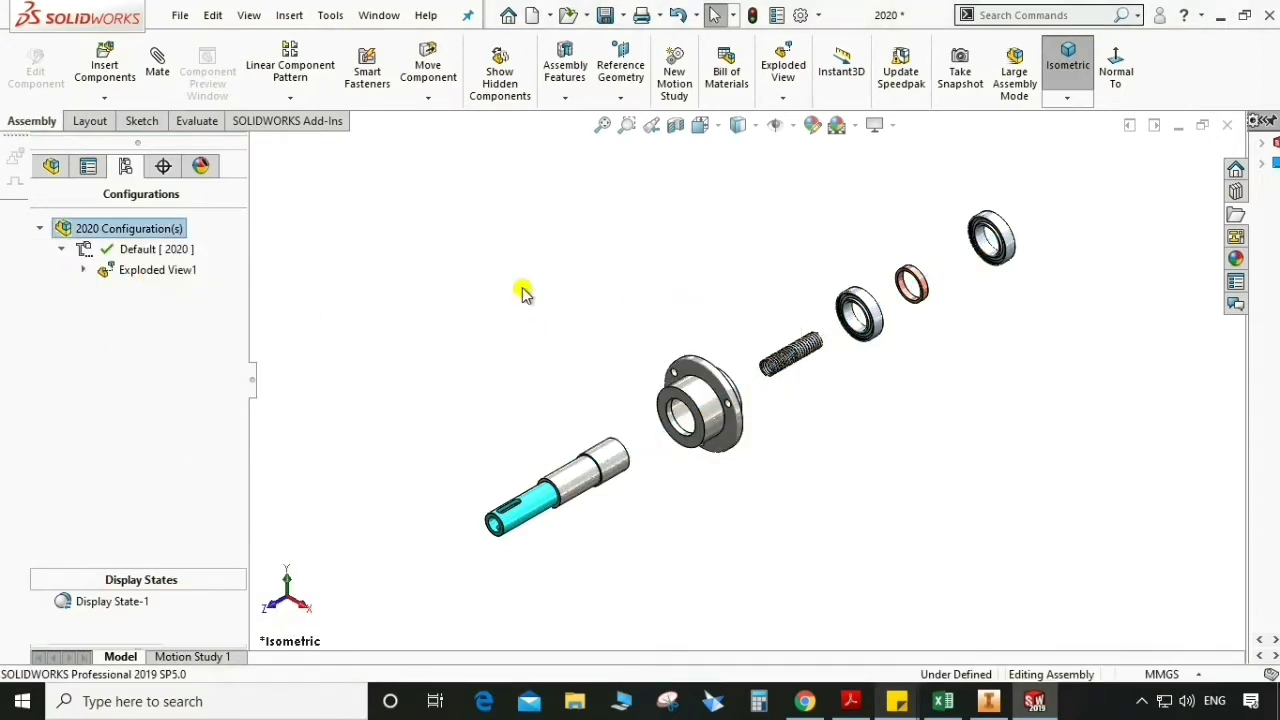
left_click(781, 104)
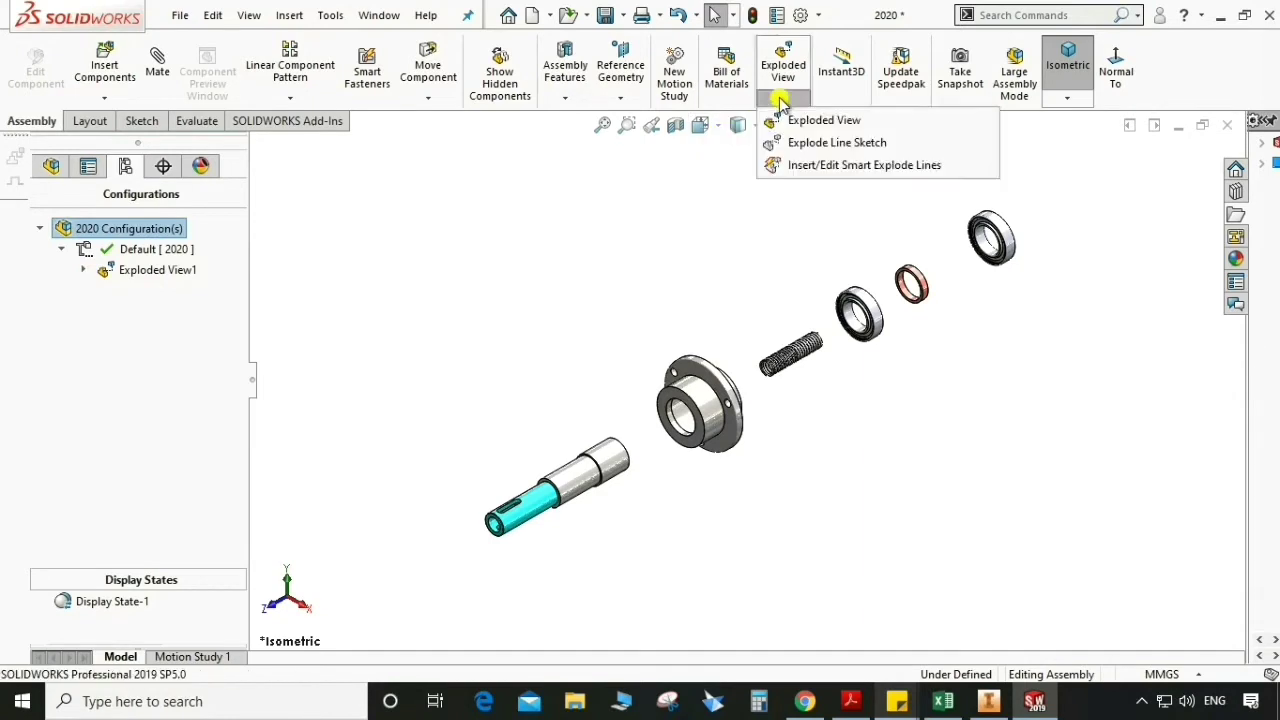
left_click(800, 140)
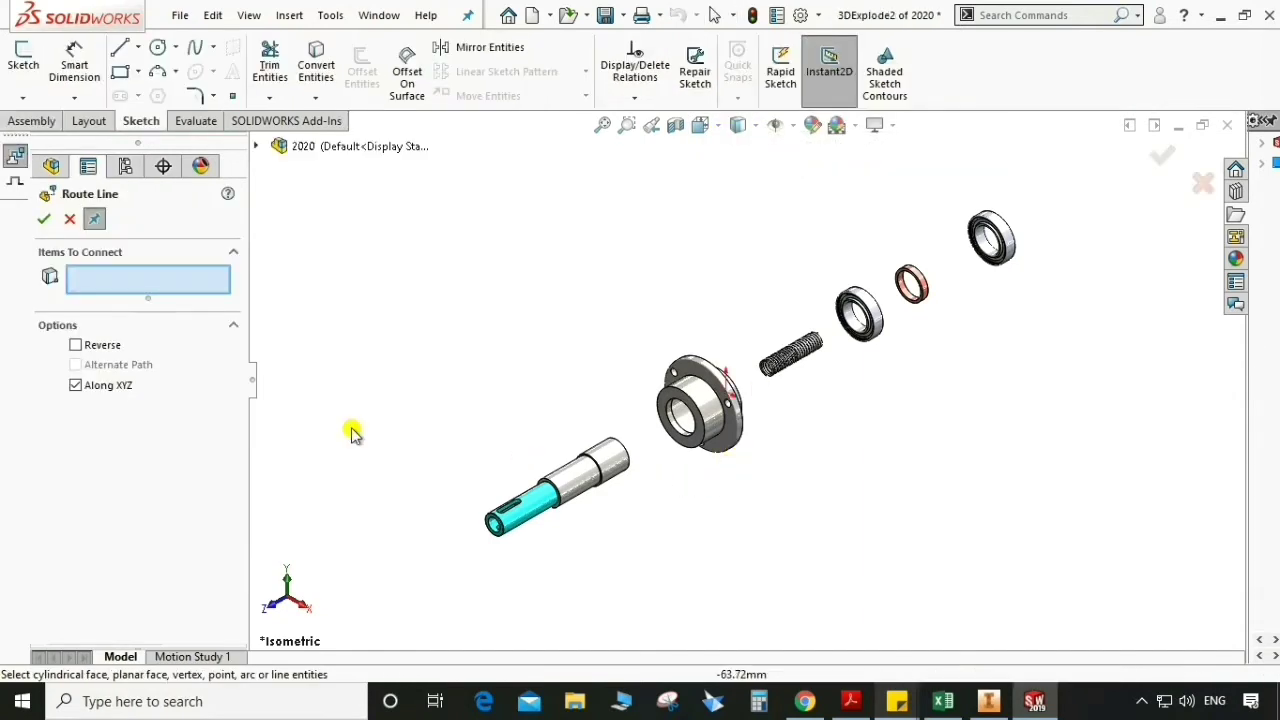
scroll(680, 458, "down", 1)
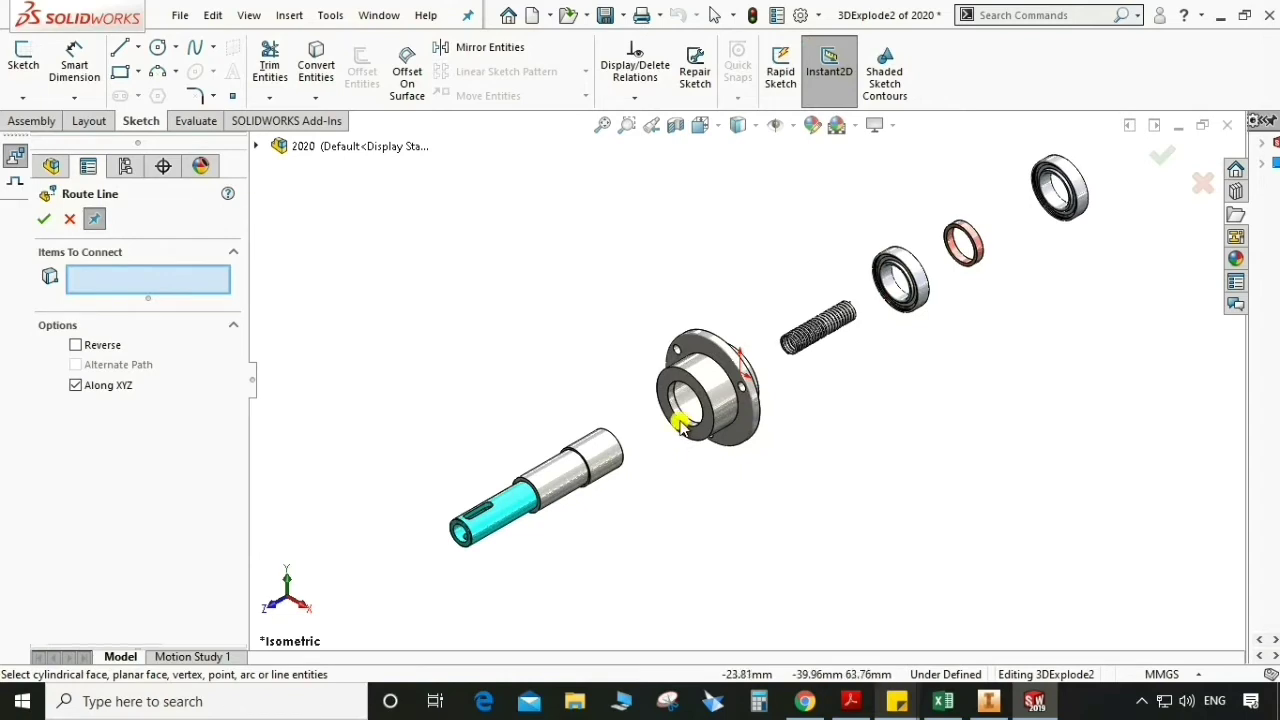
left_click(680, 424)
middle_click_drag(689, 480, 695, 407)
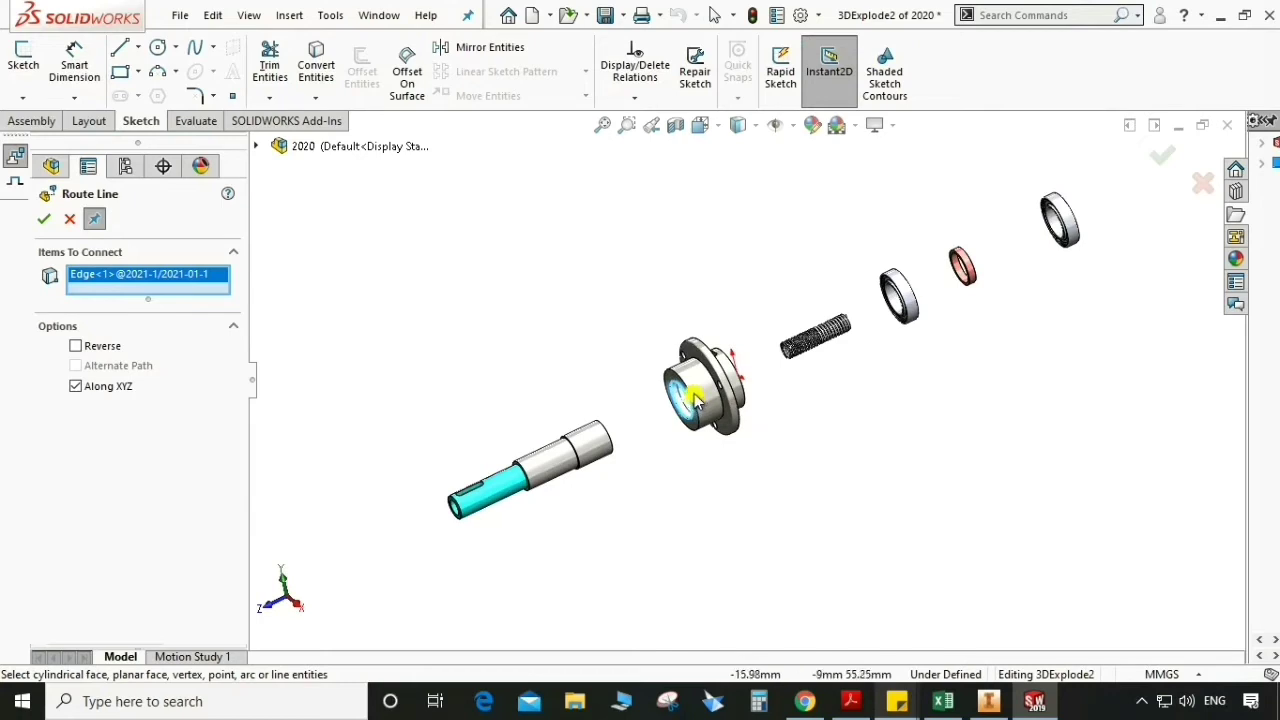
middle_click_drag(626, 466, 627, 413)
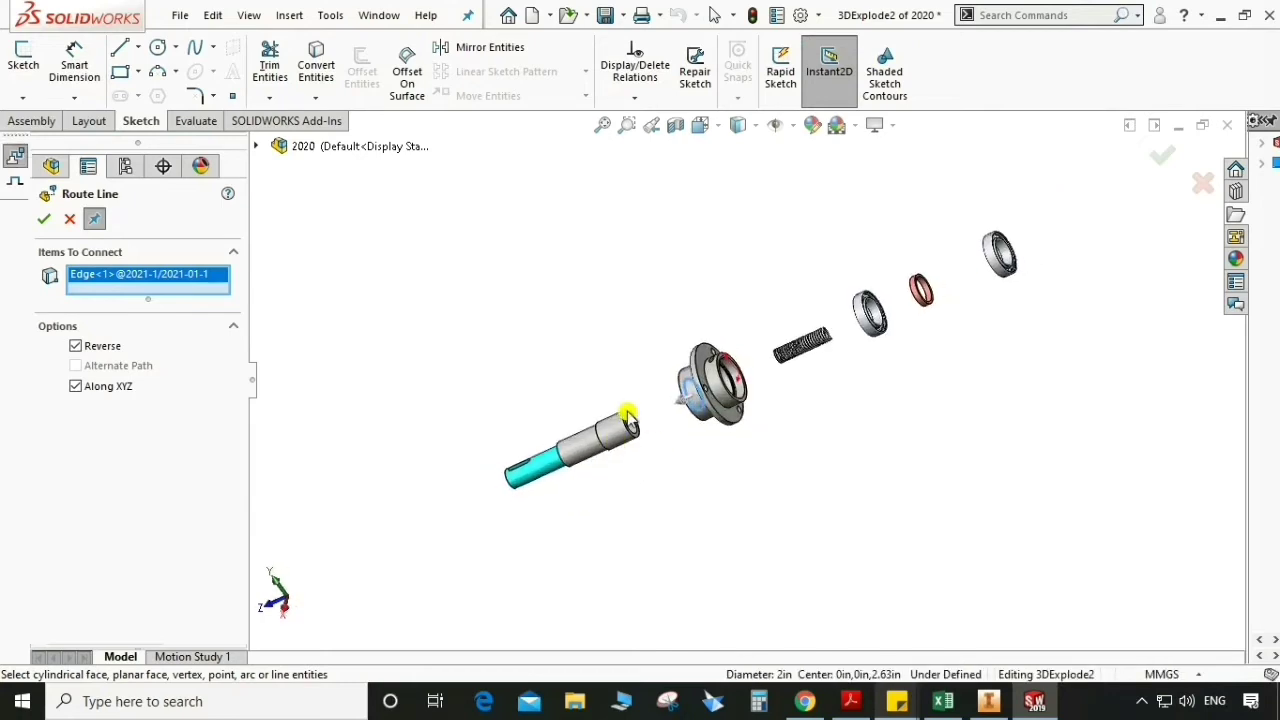
scroll(627, 413, "down", 2)
left_click(655, 425)
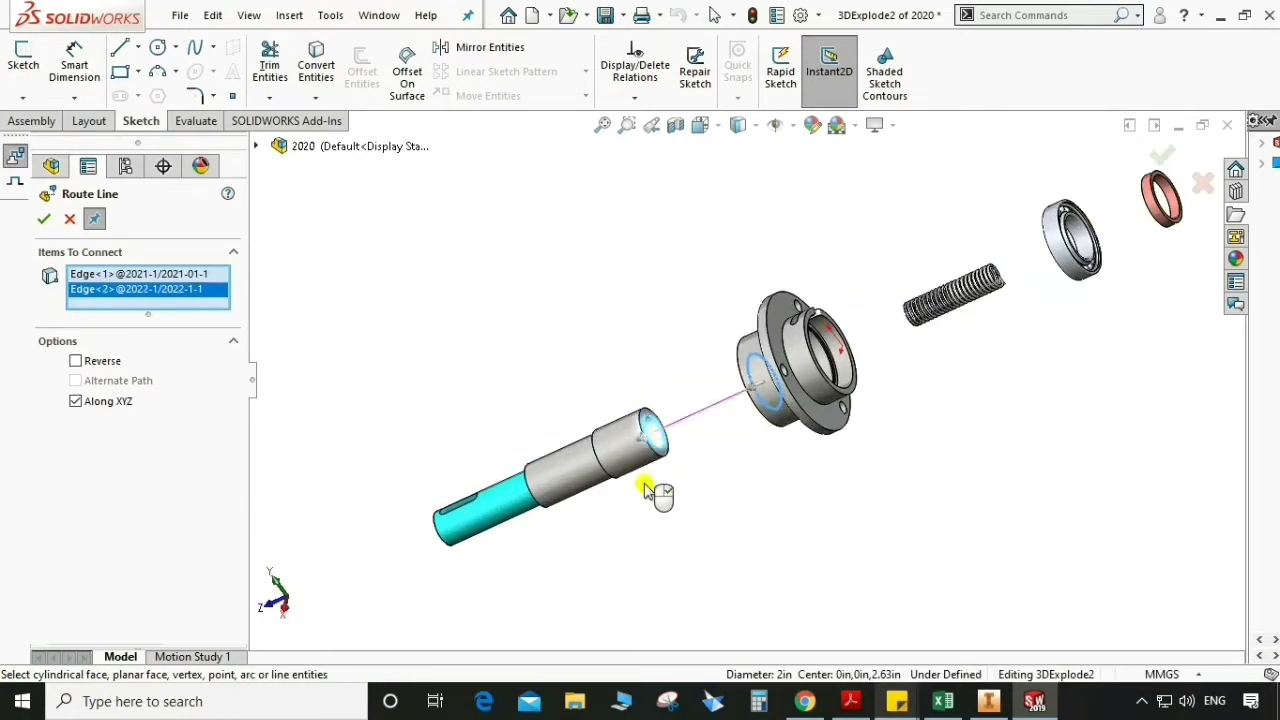
scroll(663, 463, "up", 2)
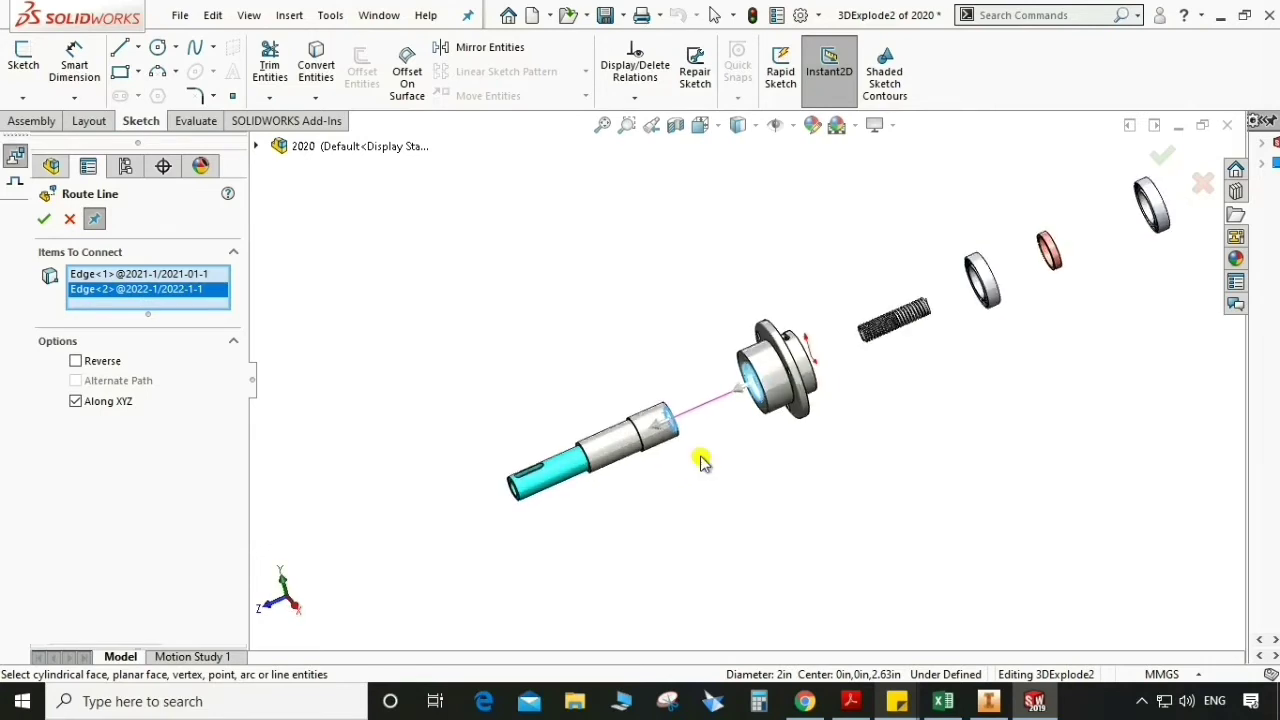
left_click(48, 221)
middle_click_drag(729, 463, 790, 410)
scroll(876, 343, "down", 2)
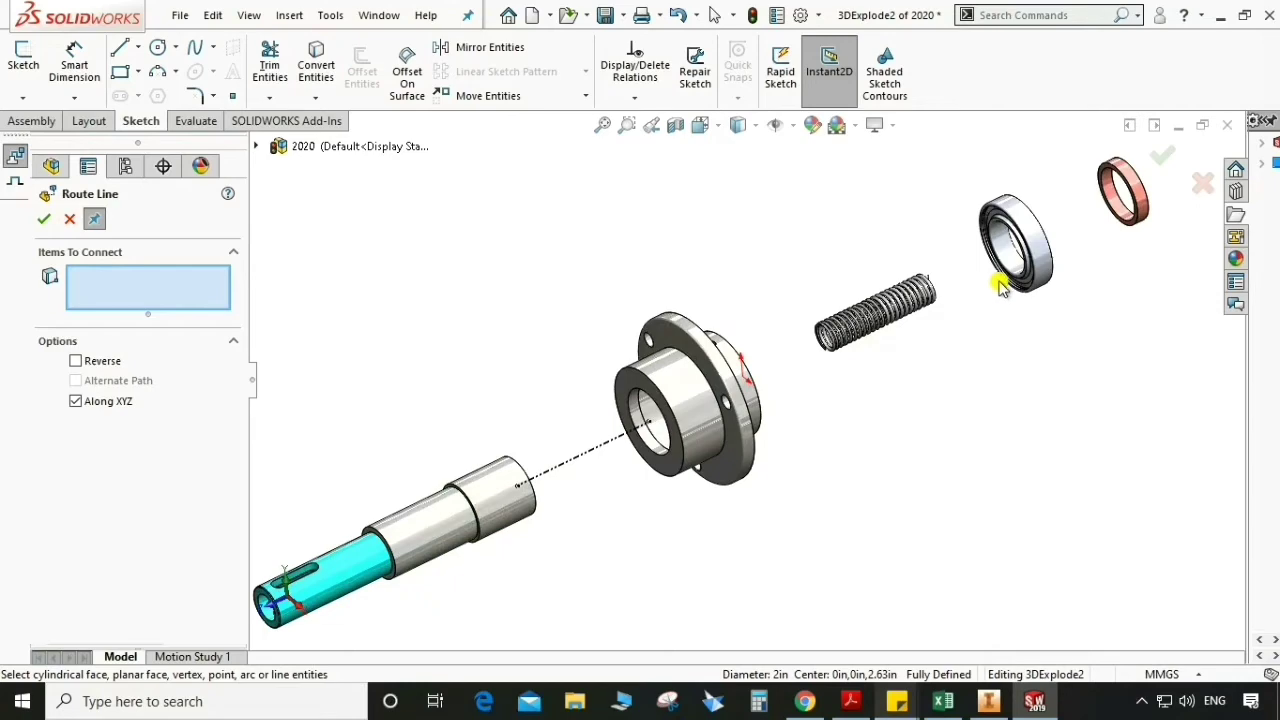
scroll(1006, 284, "down", 2)
scroll(818, 432, "up", 2)
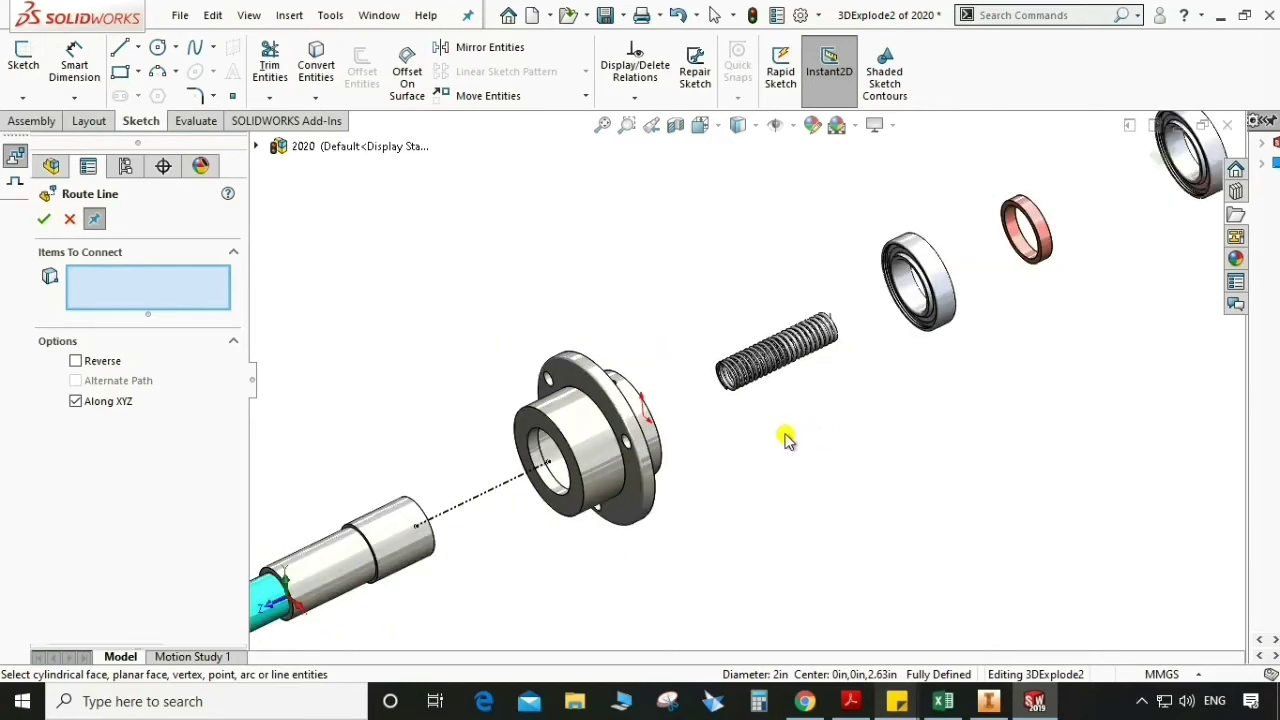
middle_click_drag(785, 438, 693, 465)
scroll(690, 452, "down", 2)
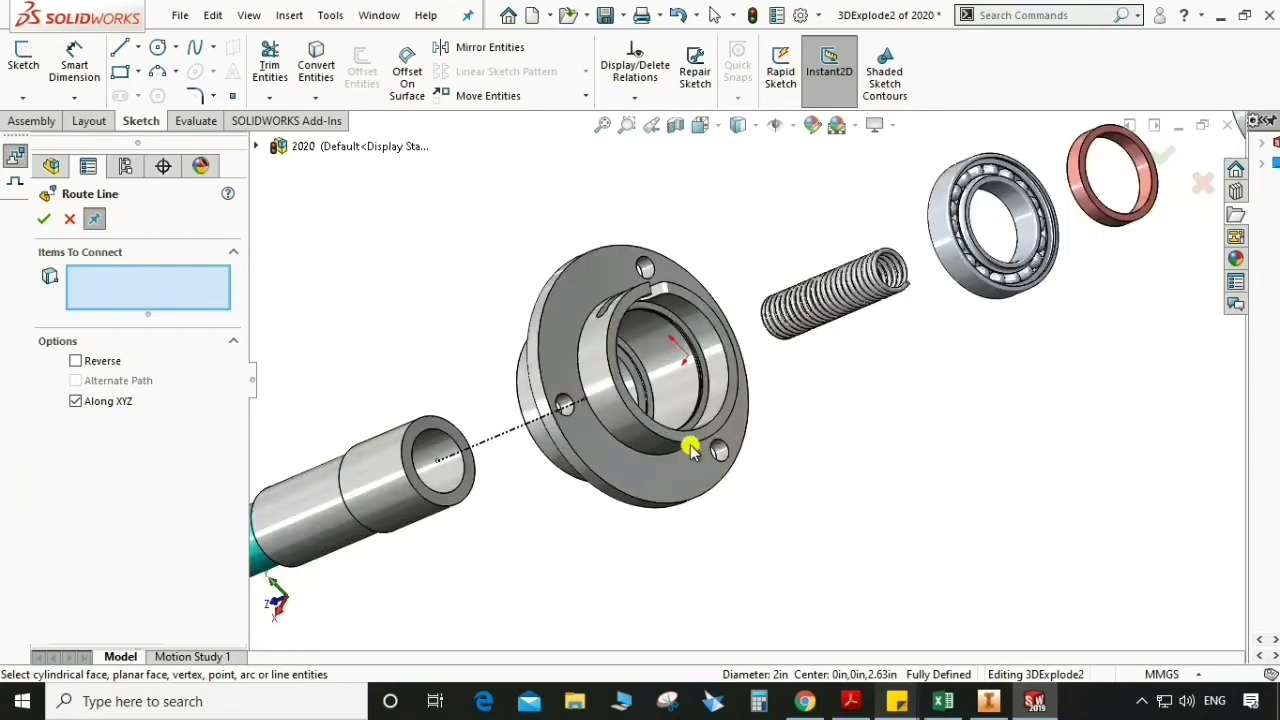
Add a route line from the flange inner edge to the BALL BEARING-2 edge.
left_click(695, 445)
scroll(700, 472, "up", 2)
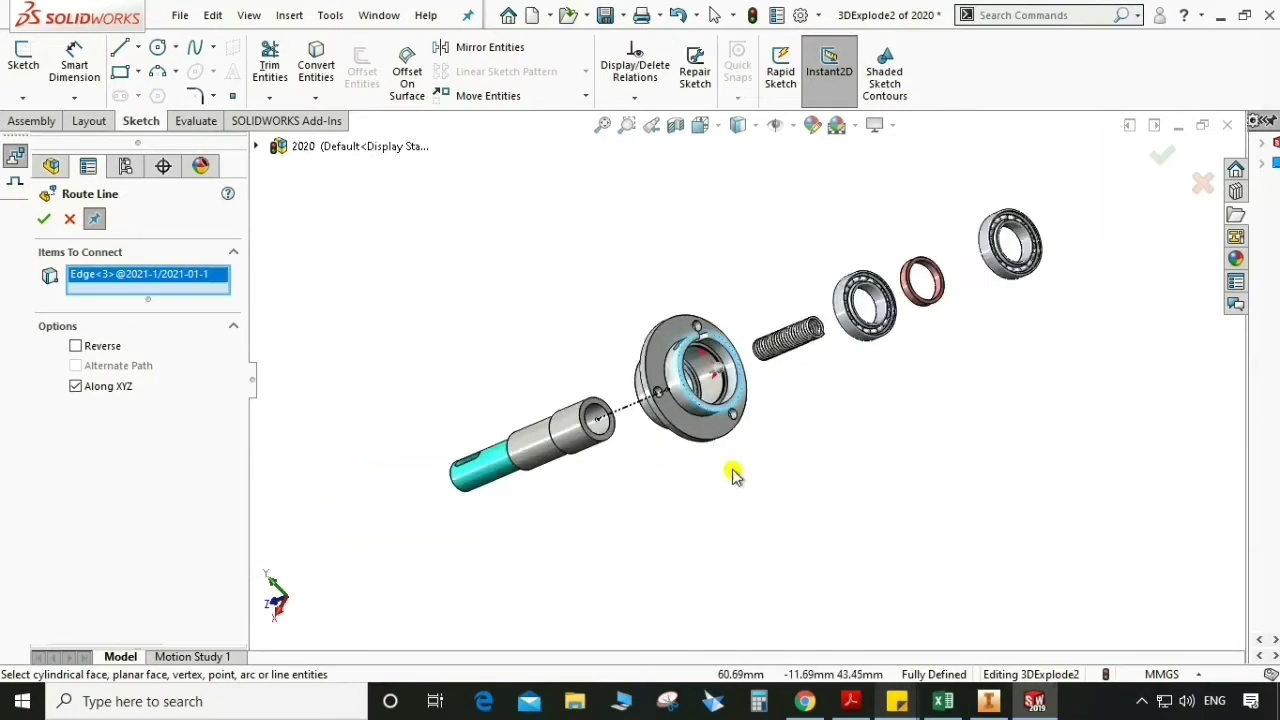
middle_click_drag(771, 451, 920, 363)
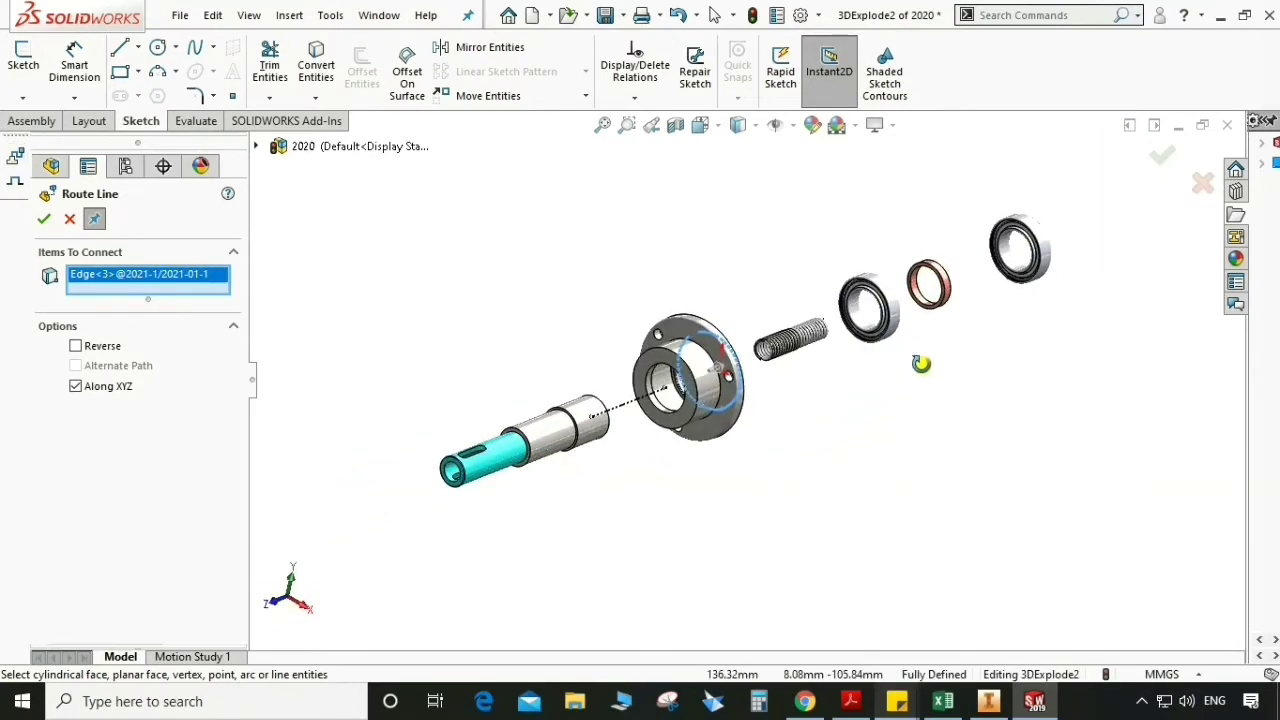
scroll(992, 333, "down", 3)
scroll(992, 333, "down", 2)
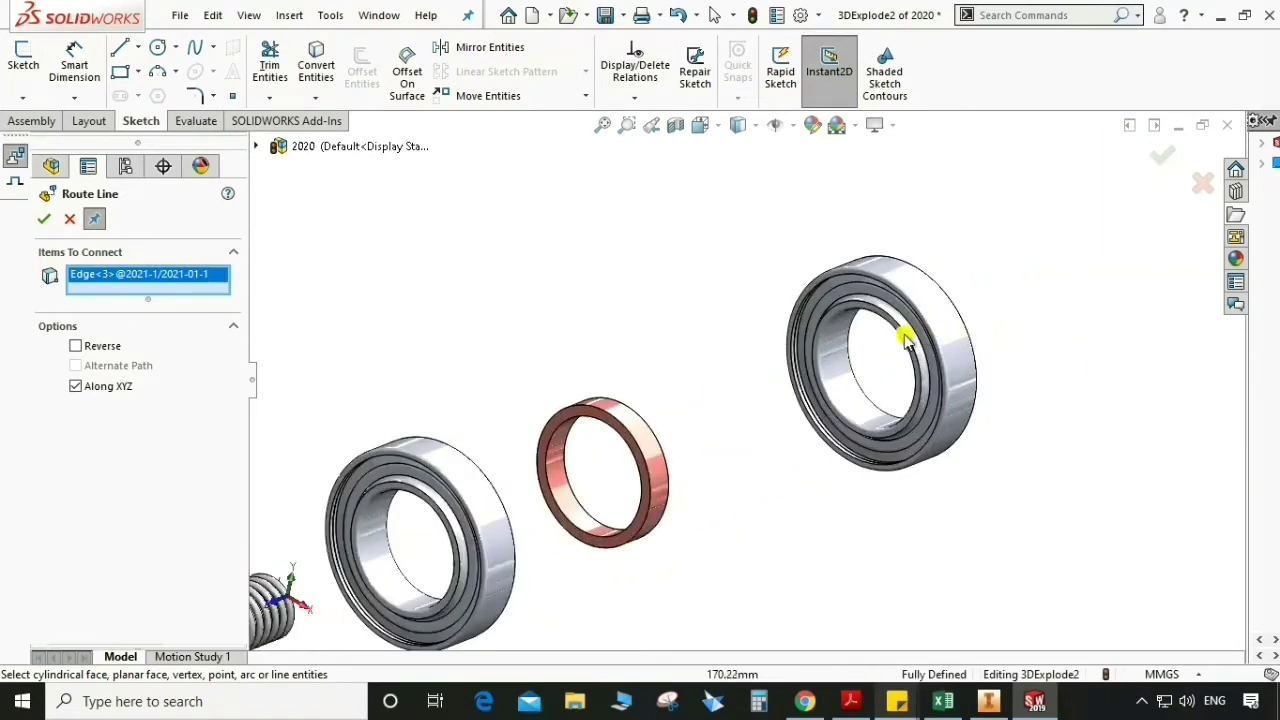
left_click(903, 337)
scroll(1058, 366, "up", 2)
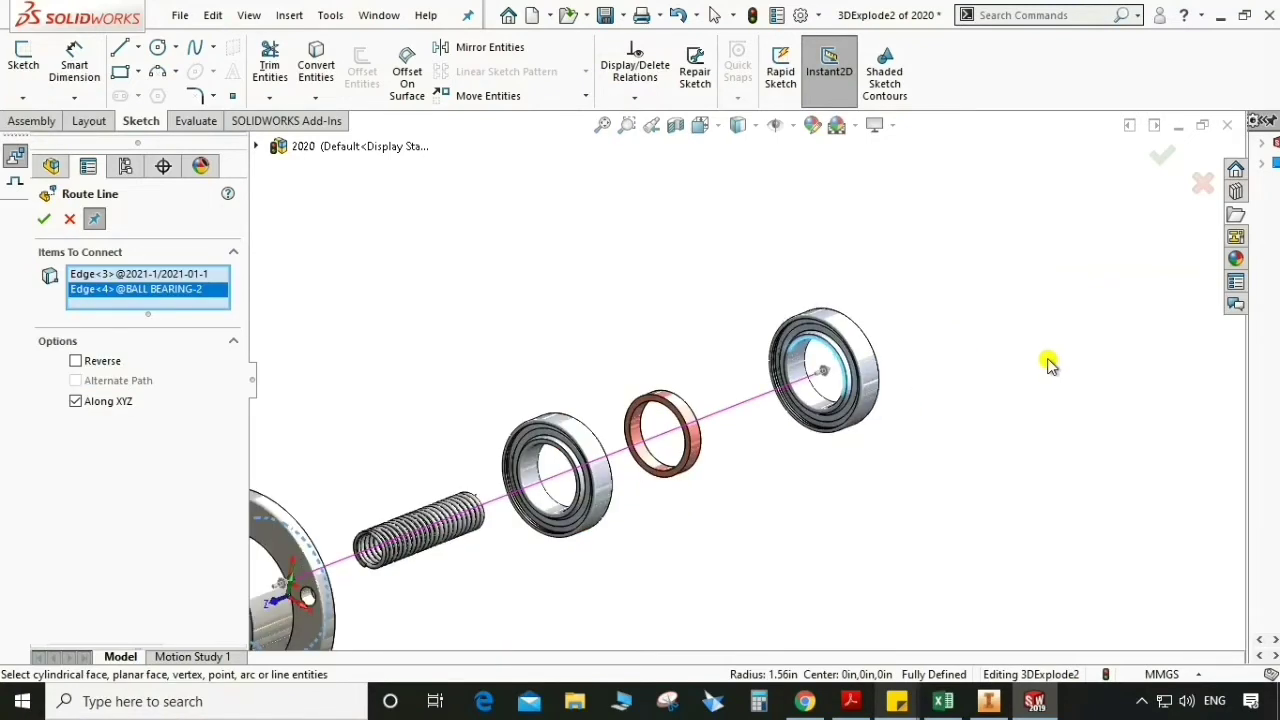
scroll(1050, 365, "up", 1)
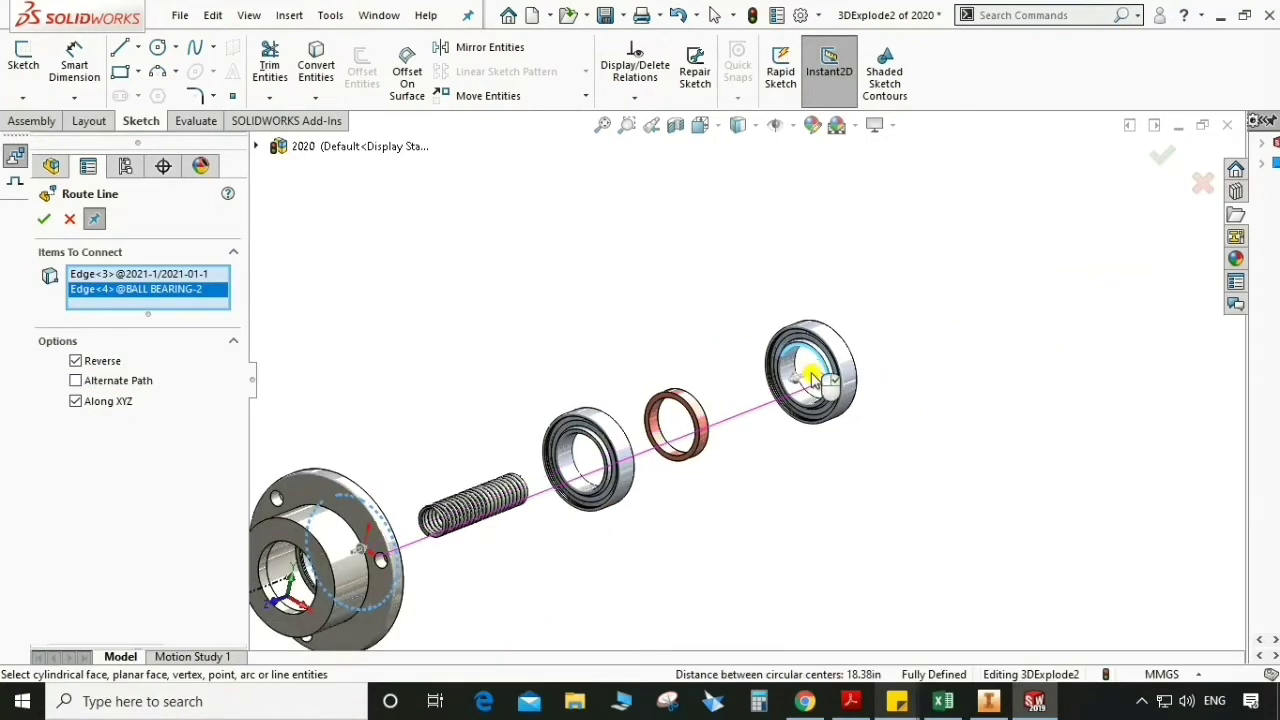
scroll(795, 397, "down", 1)
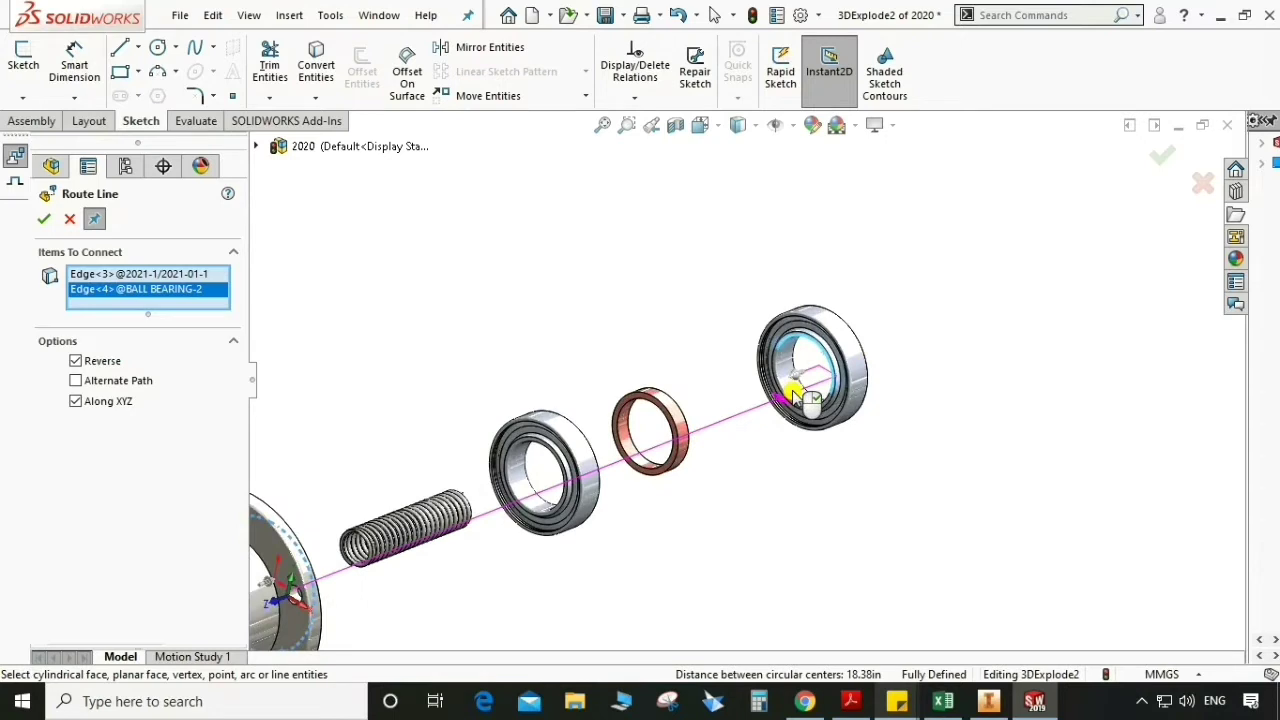
scroll(936, 376, "up", 1)
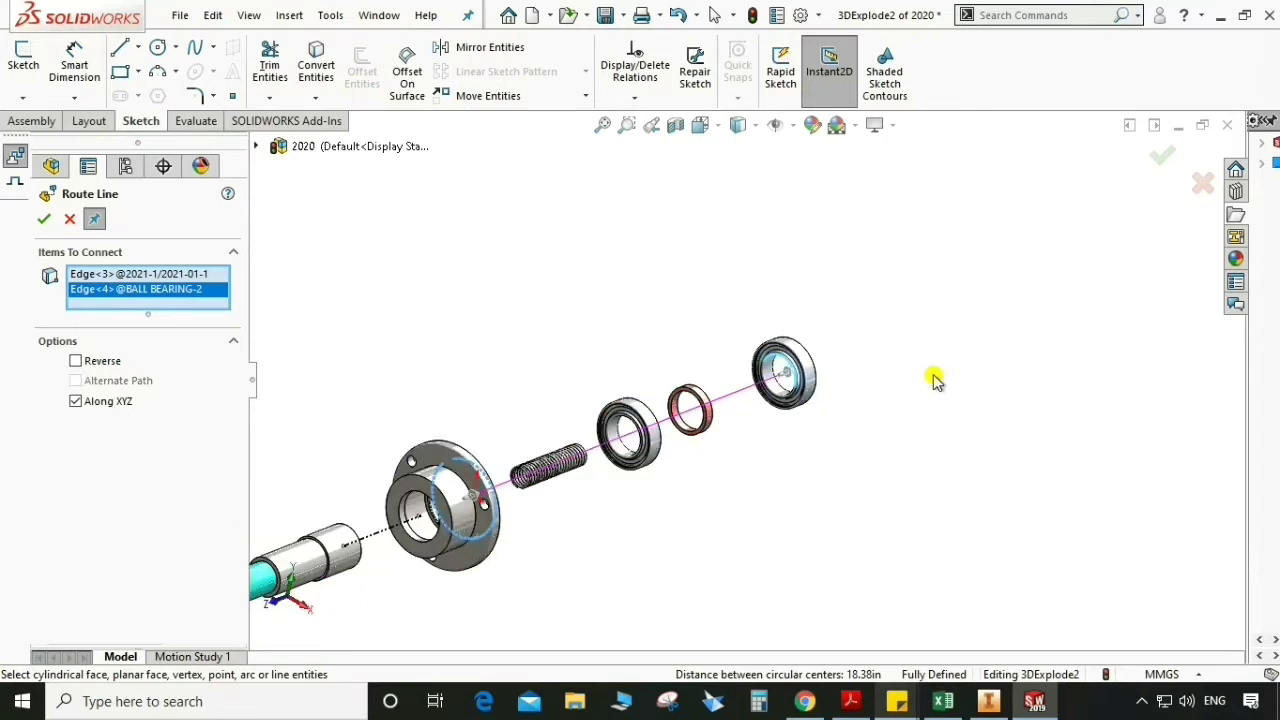
scroll(908, 389, "down", 1)
left_click(48, 221)
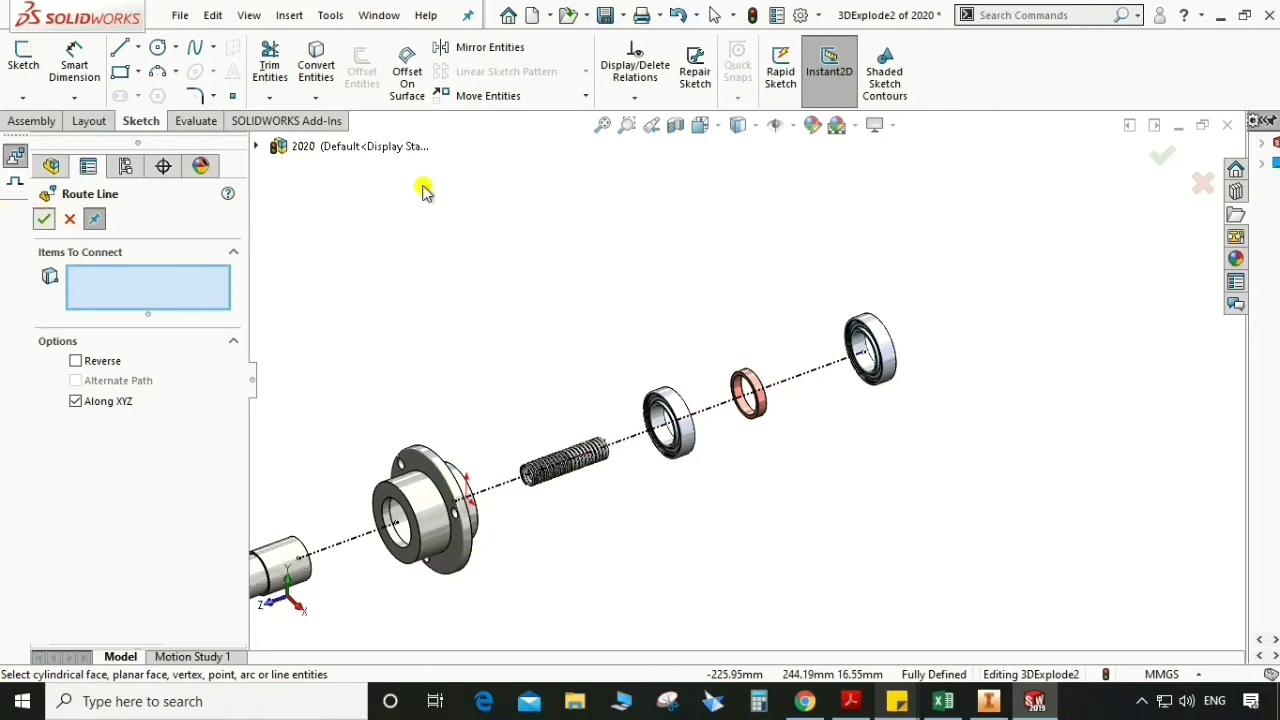
key("Escape")
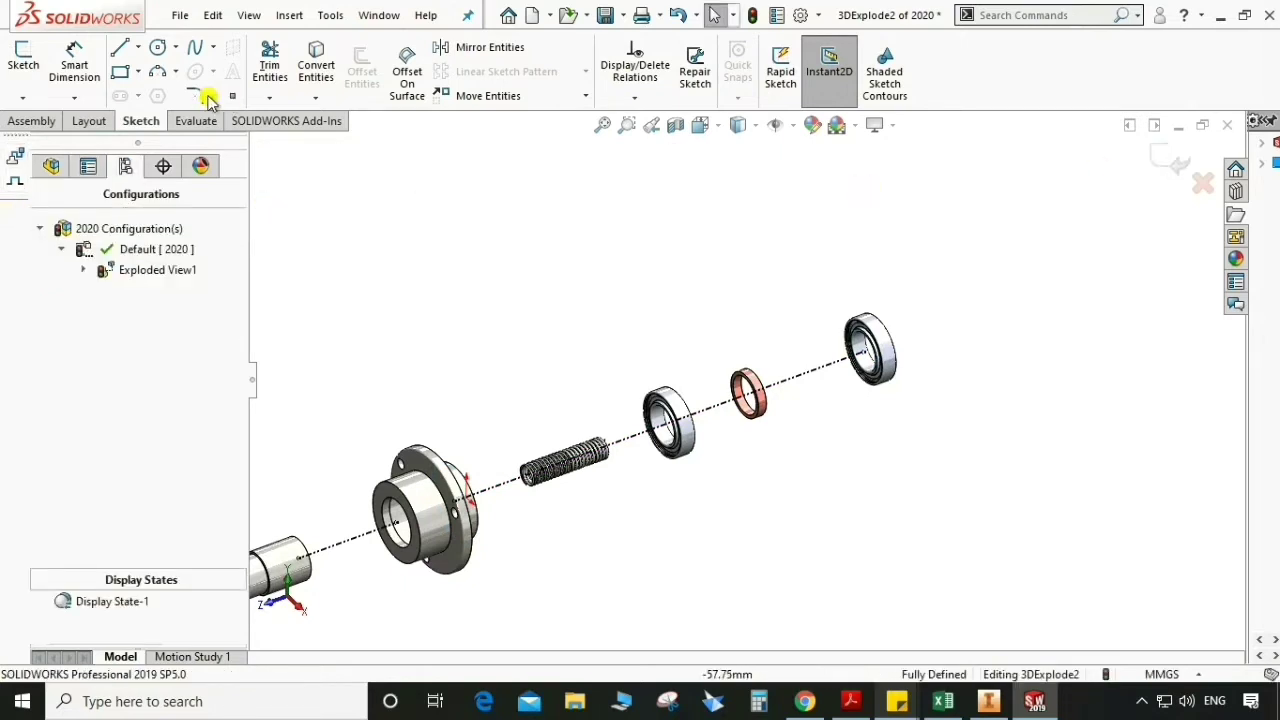
Exit the 3D explode sketch, collapse Exploded View1 and zoom to fit the assembled model.
left_click(40, 121)
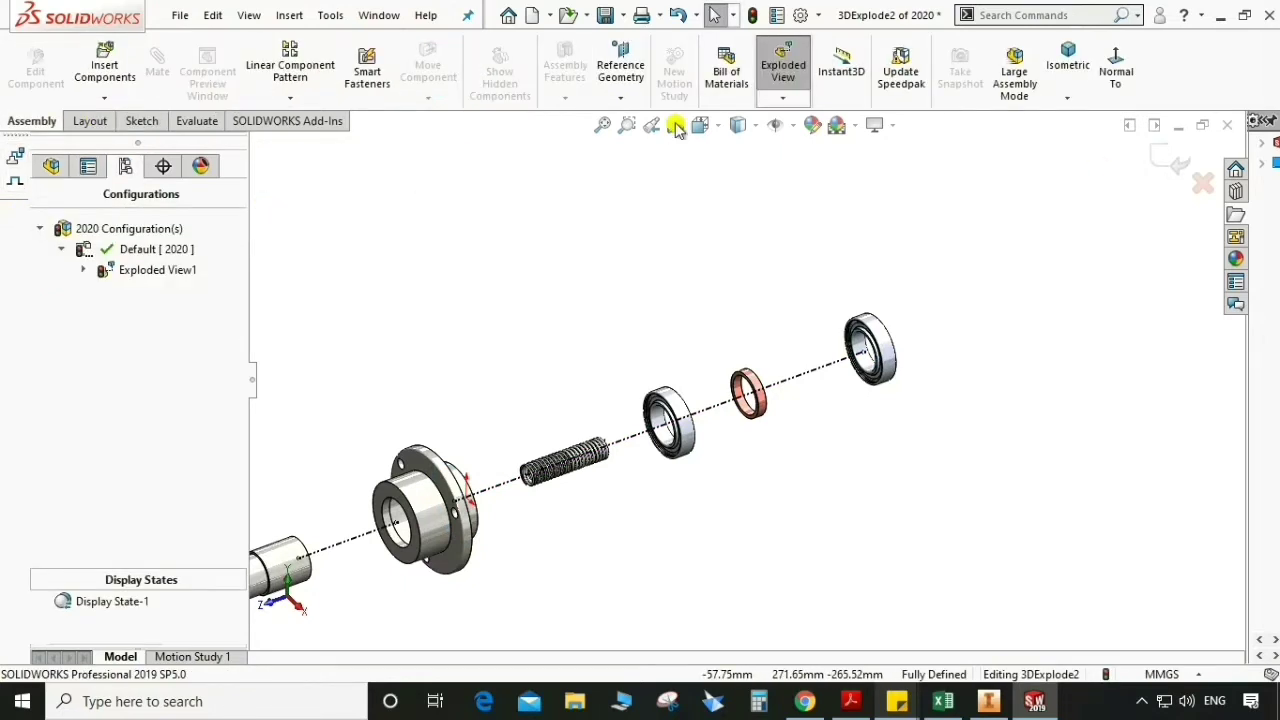
left_click(1066, 66)
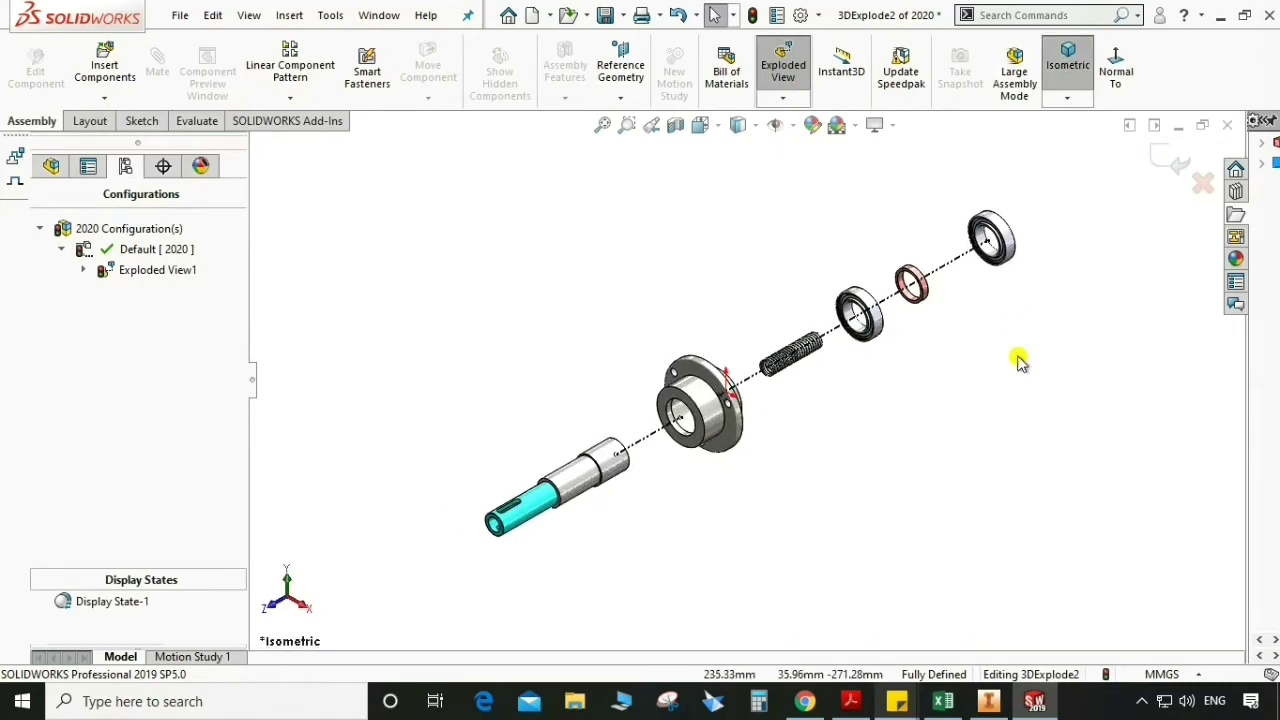
left_click(1179, 162)
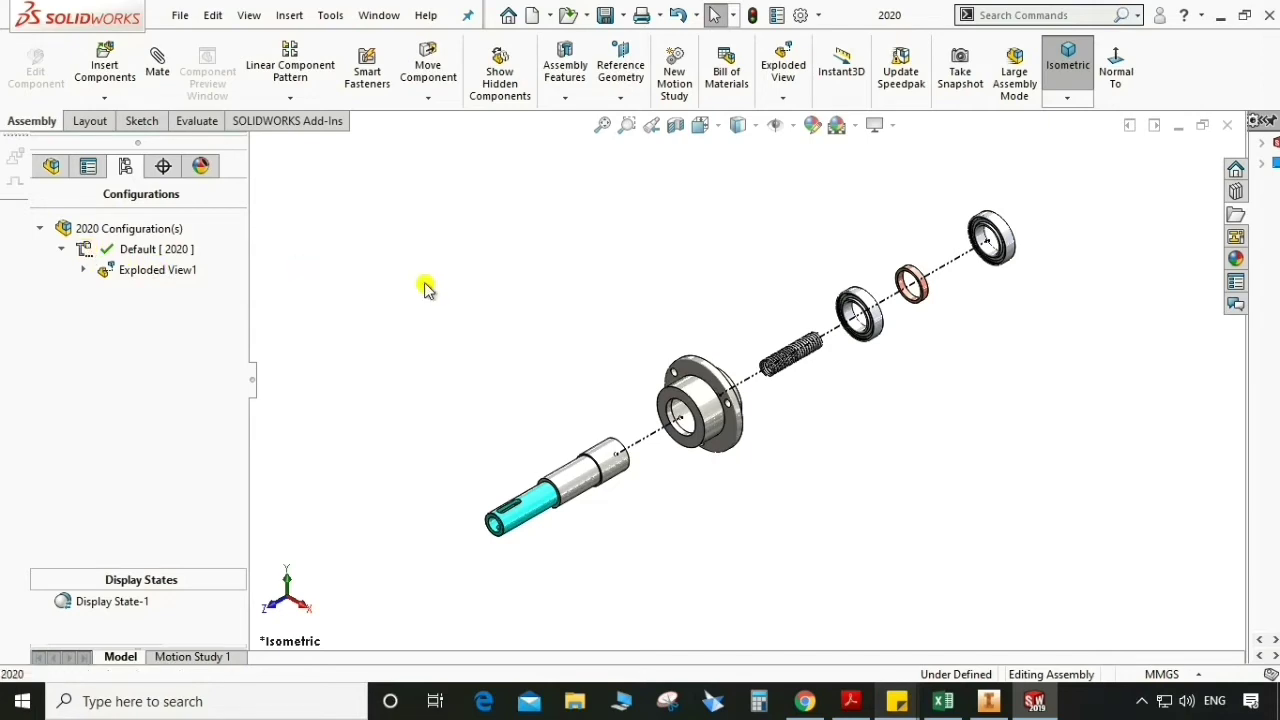
double_click(130, 272)
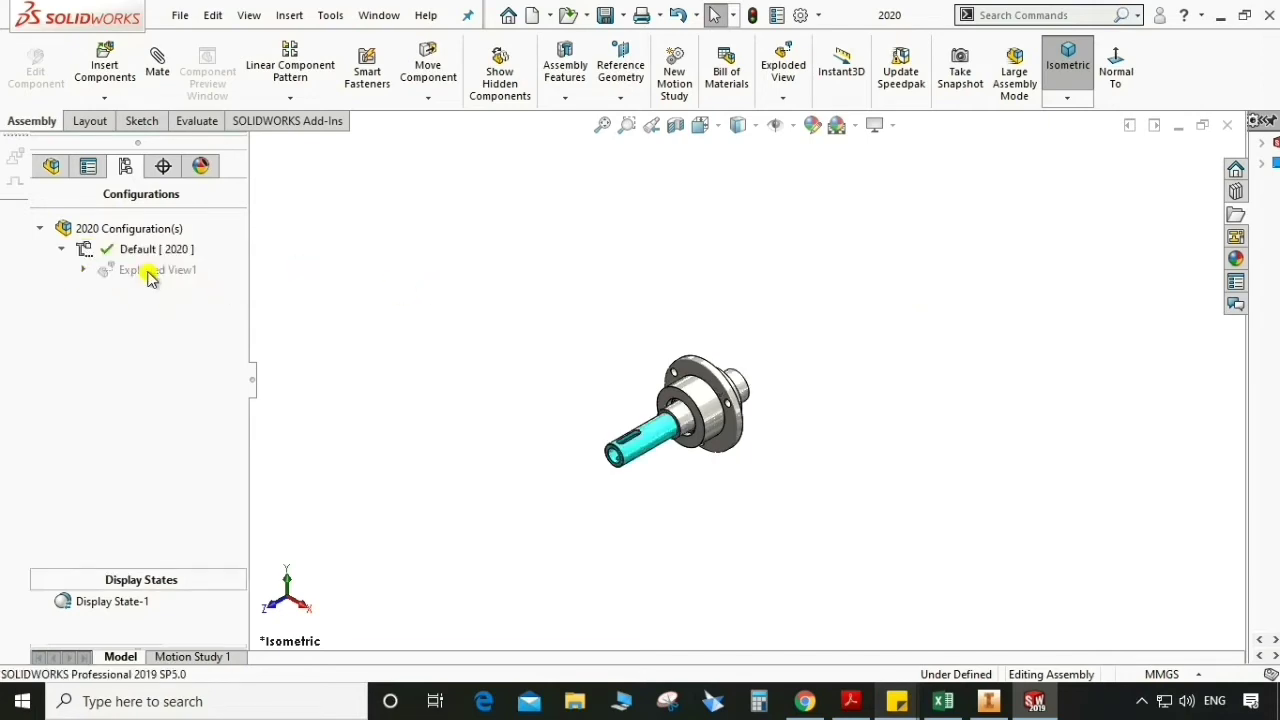
key("f")
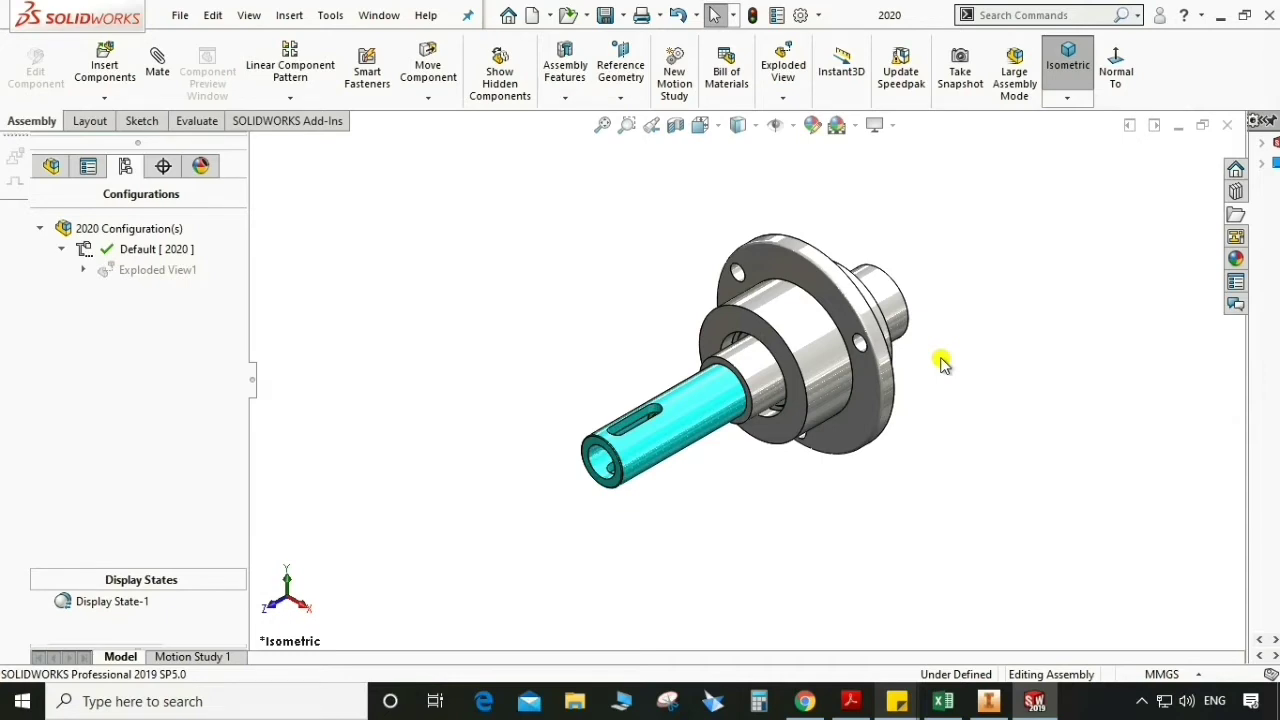
left_click(183, 18)
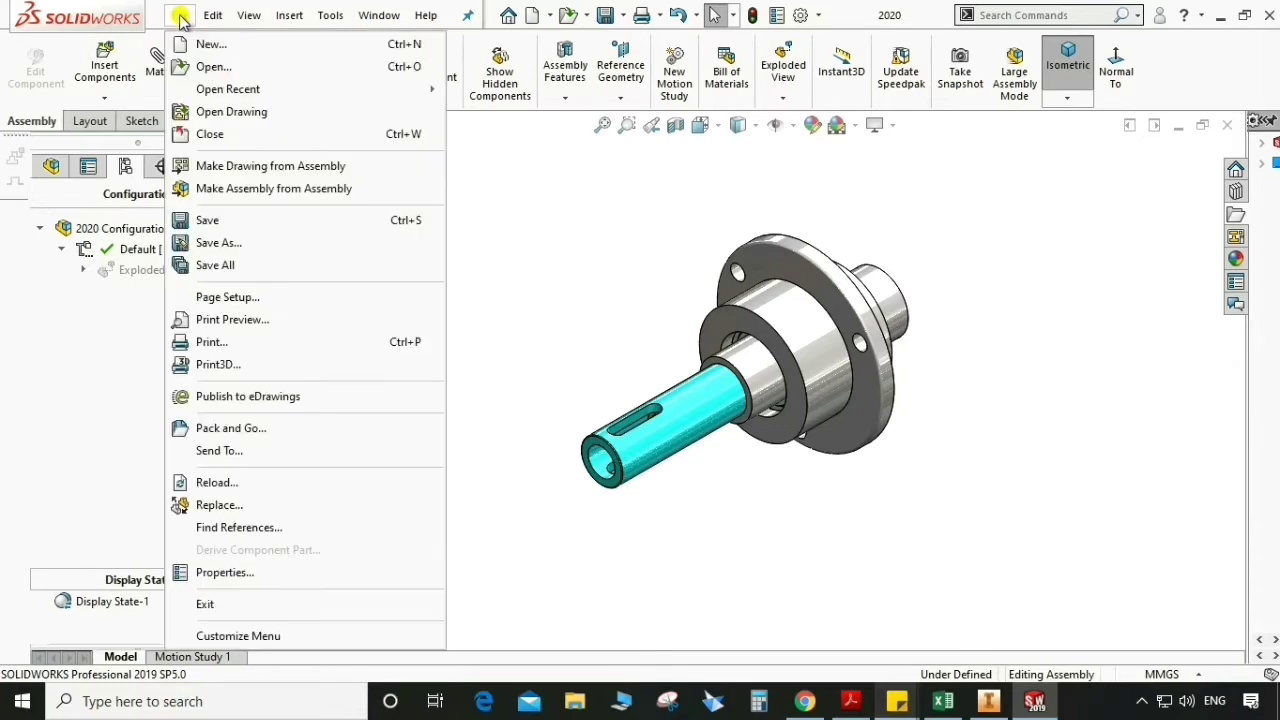
Create a new drawing, Draw1, from the Drawing template on an A3 (ISO) sheet.
left_click(206, 44)
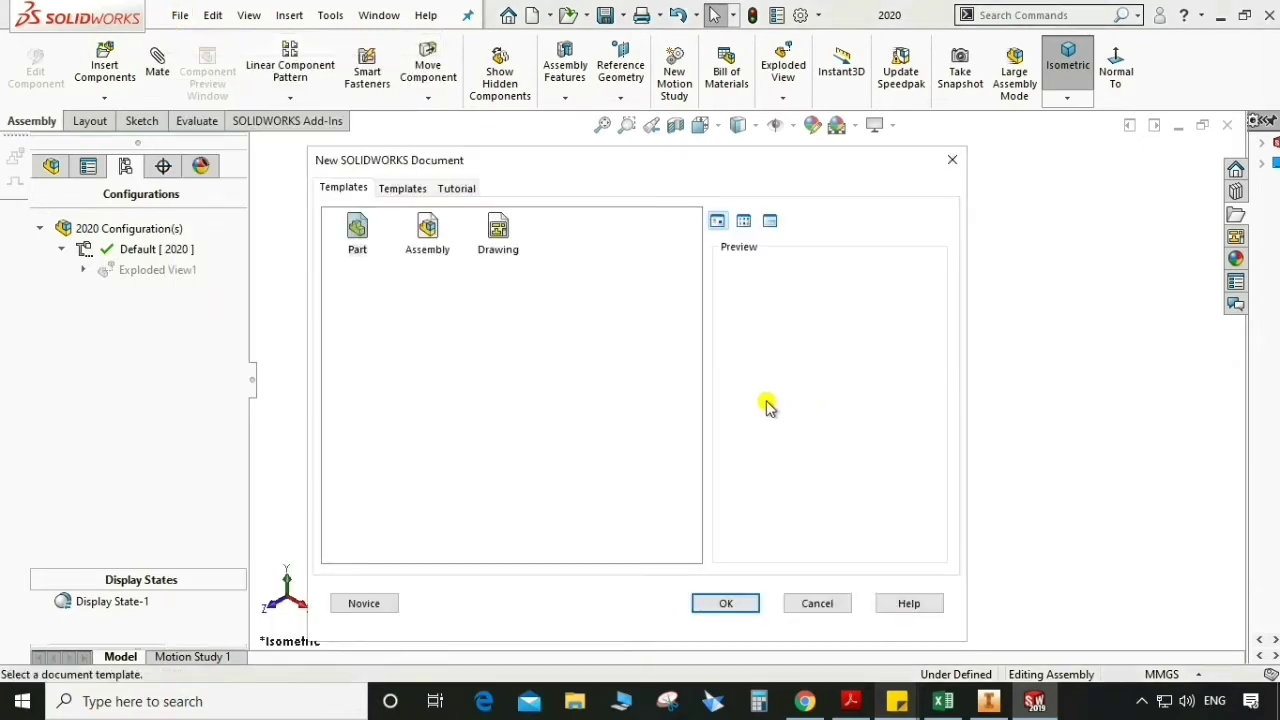
left_click(494, 240)
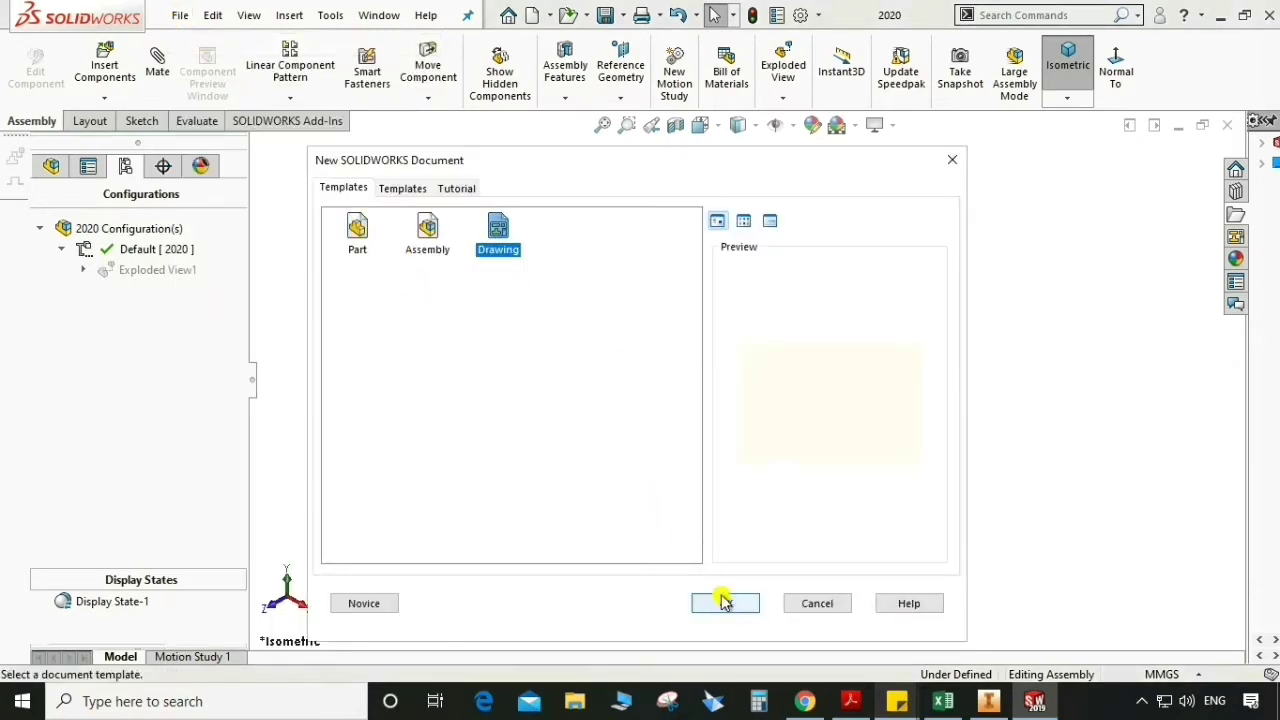
left_click(726, 603)
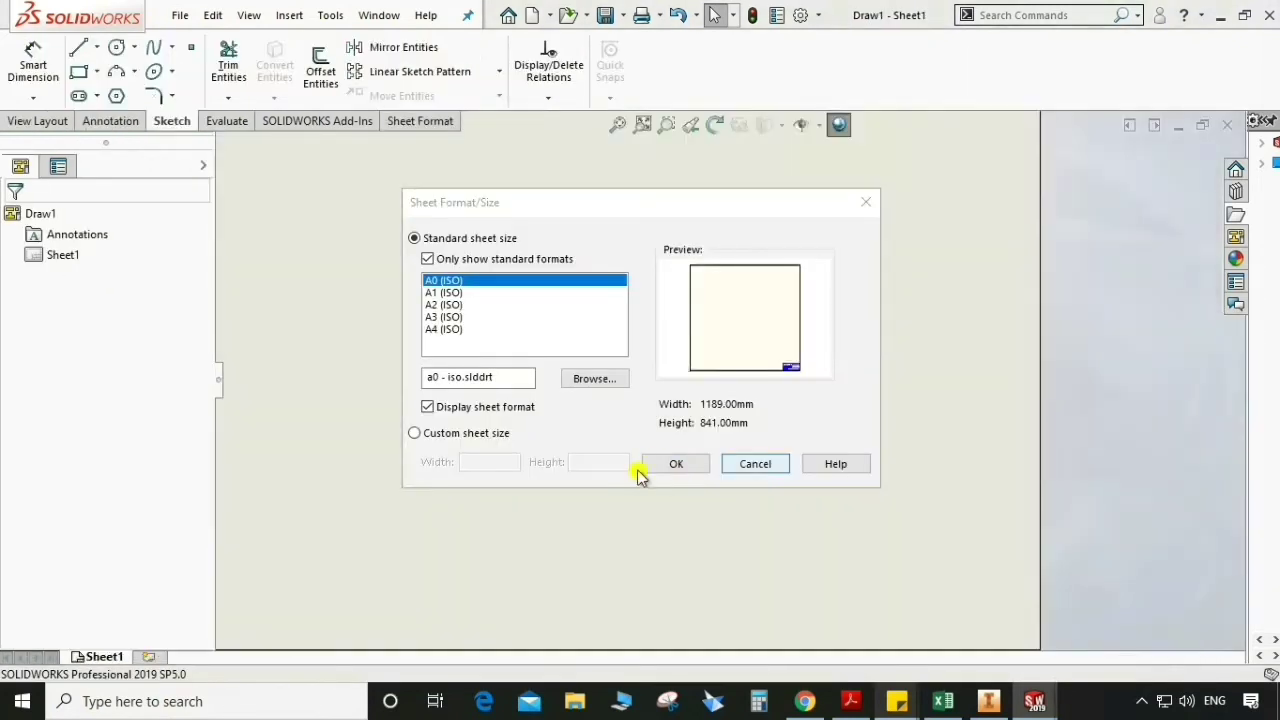
left_click(444, 318)
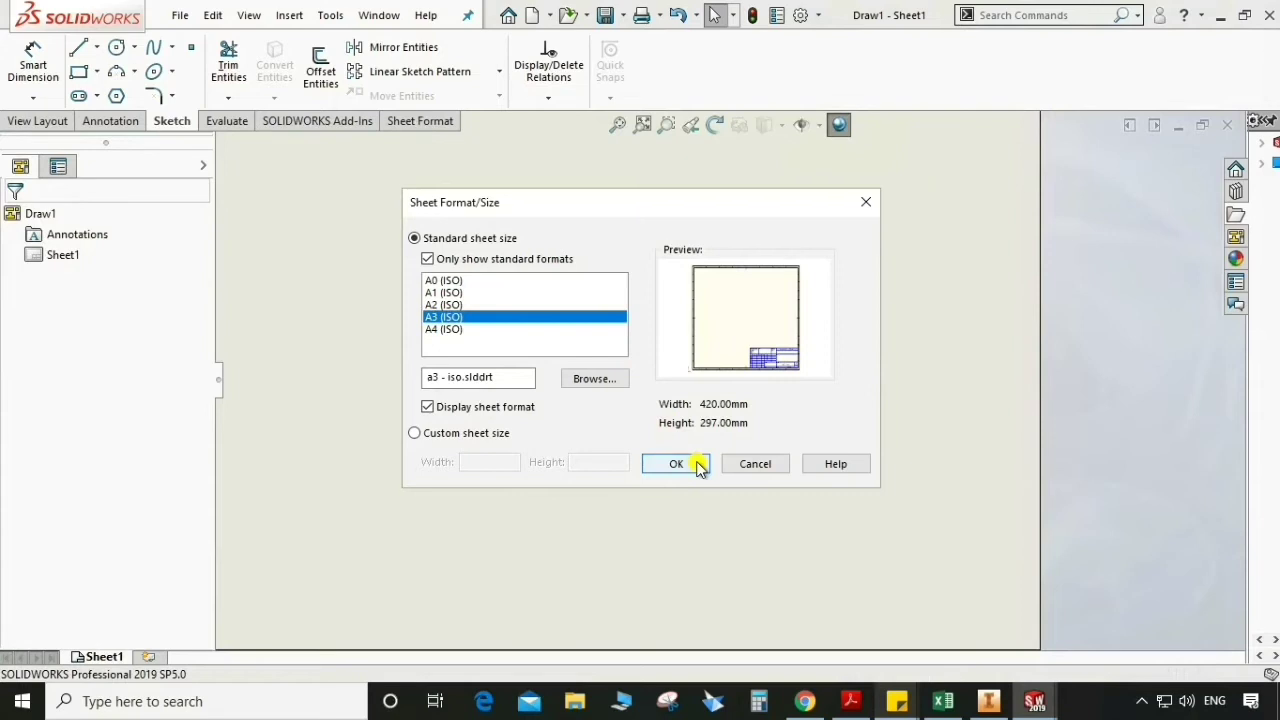
left_click(676, 464)
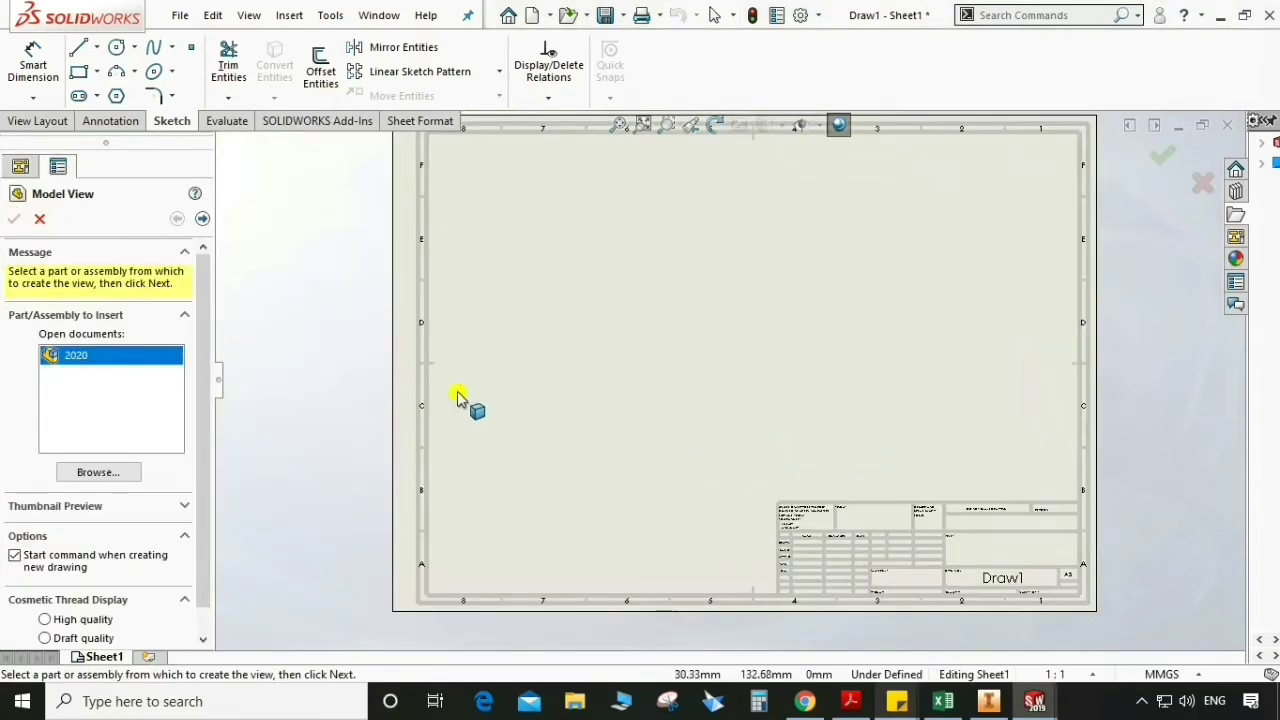
Place a view of assembly 2020 on the sheet's left, oriented end-on so the flange shows as circles.
double_click(100, 354)
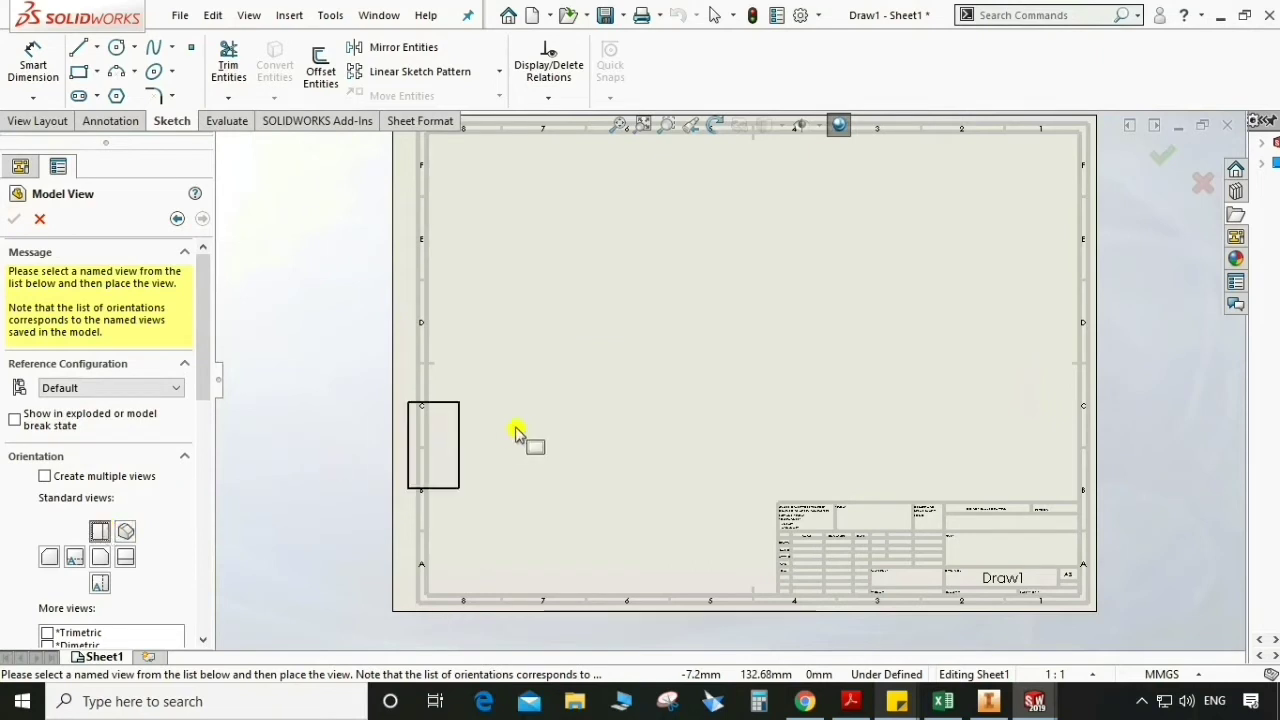
left_click(586, 414)
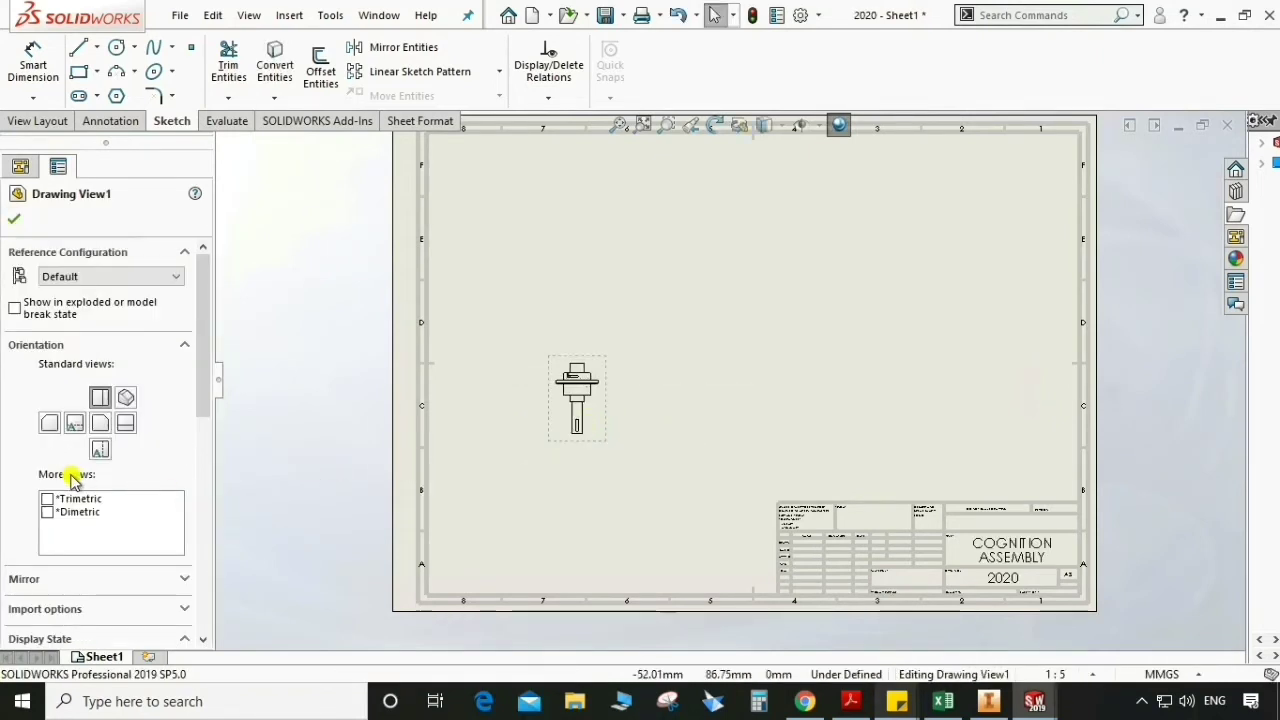
left_click(98, 450)
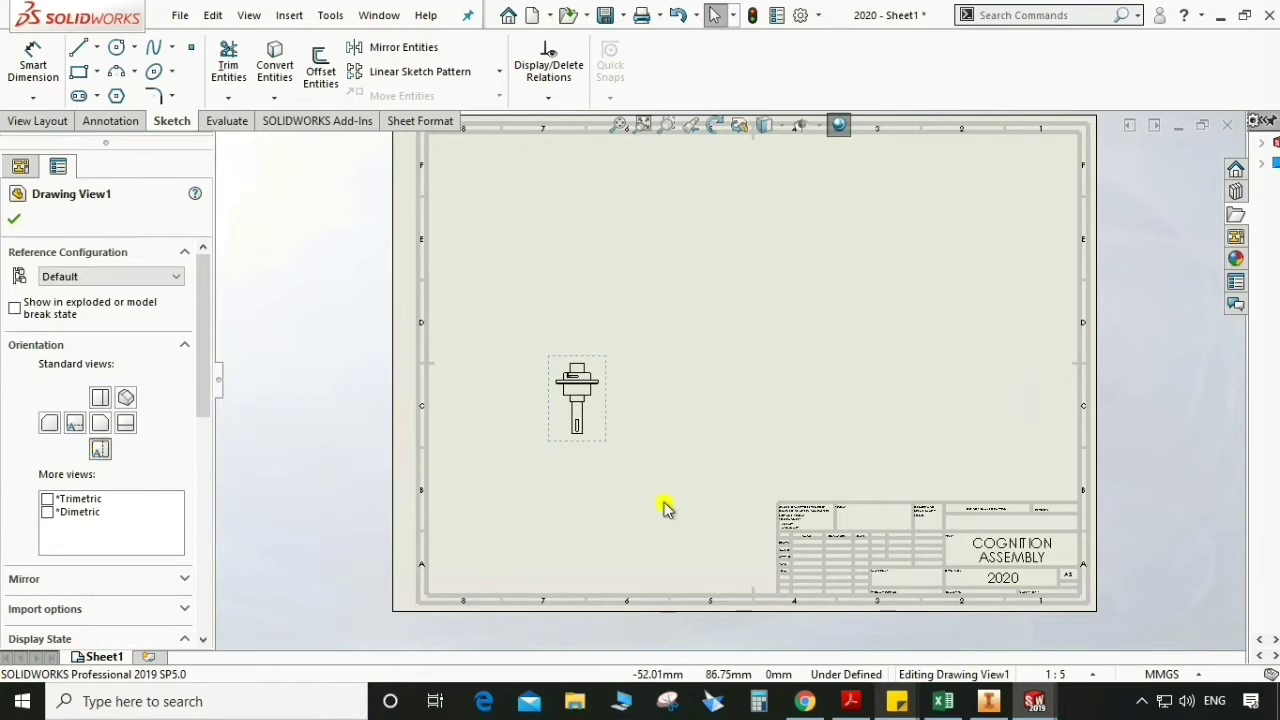
left_click(100, 424)
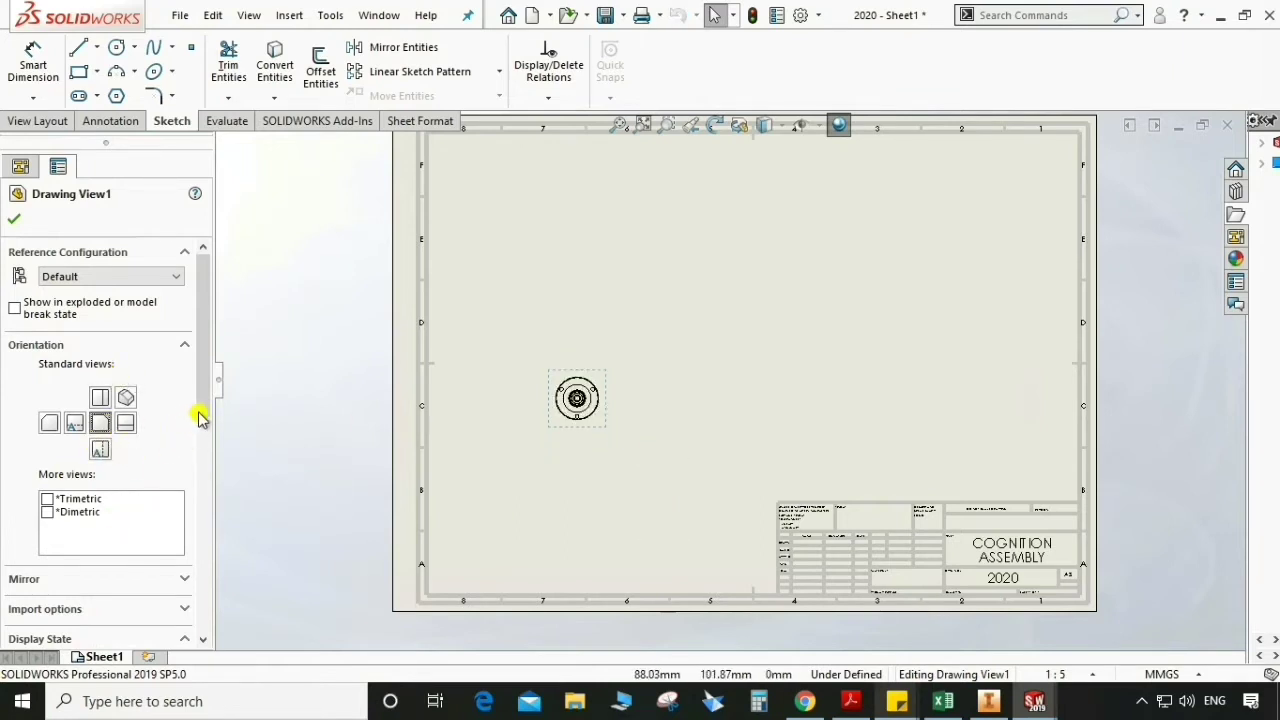
left_click_drag(199, 418, 200, 568)
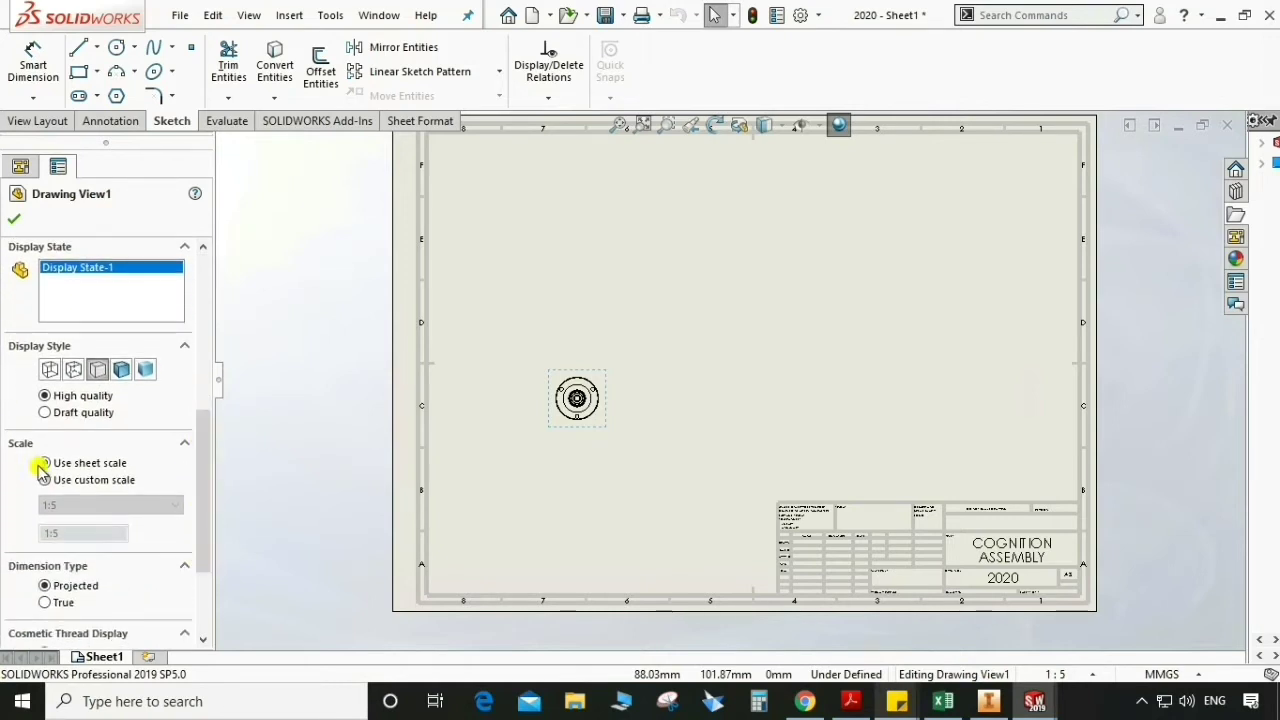
Give Drawing View1 a custom 1:2 scale and nudge it slightly upward.
left_click(45, 481)
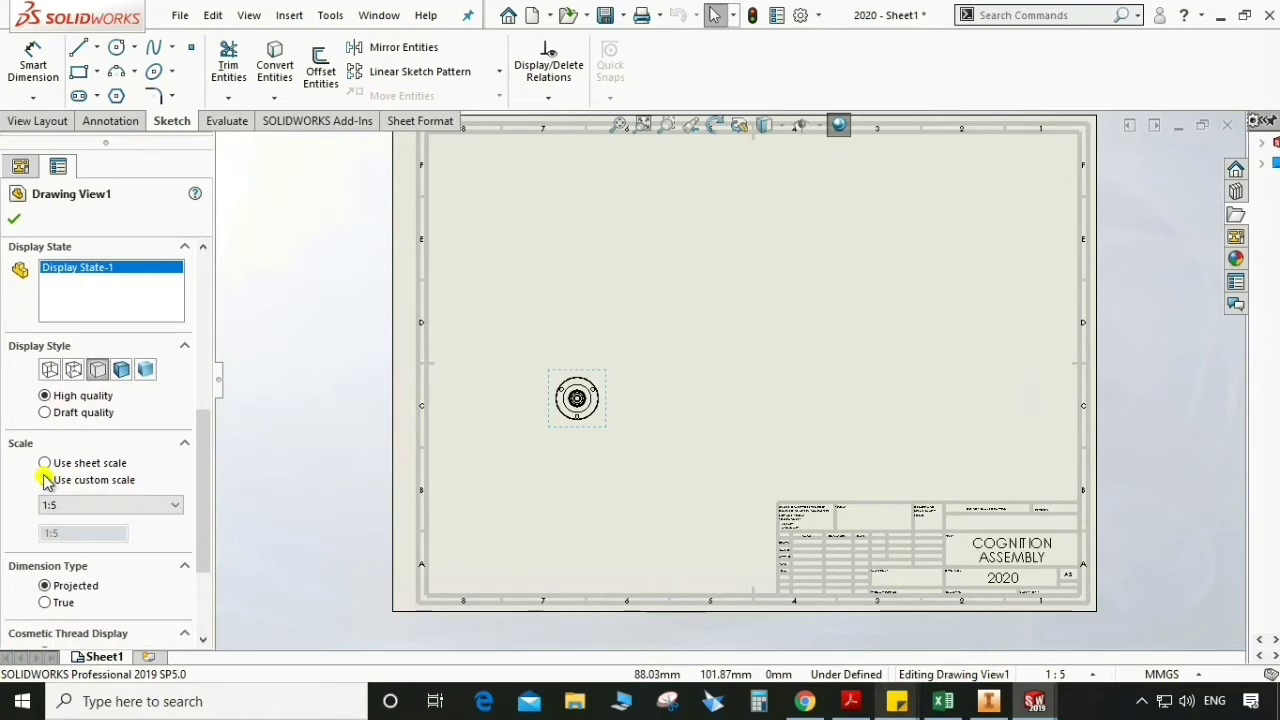
left_click(118, 506)
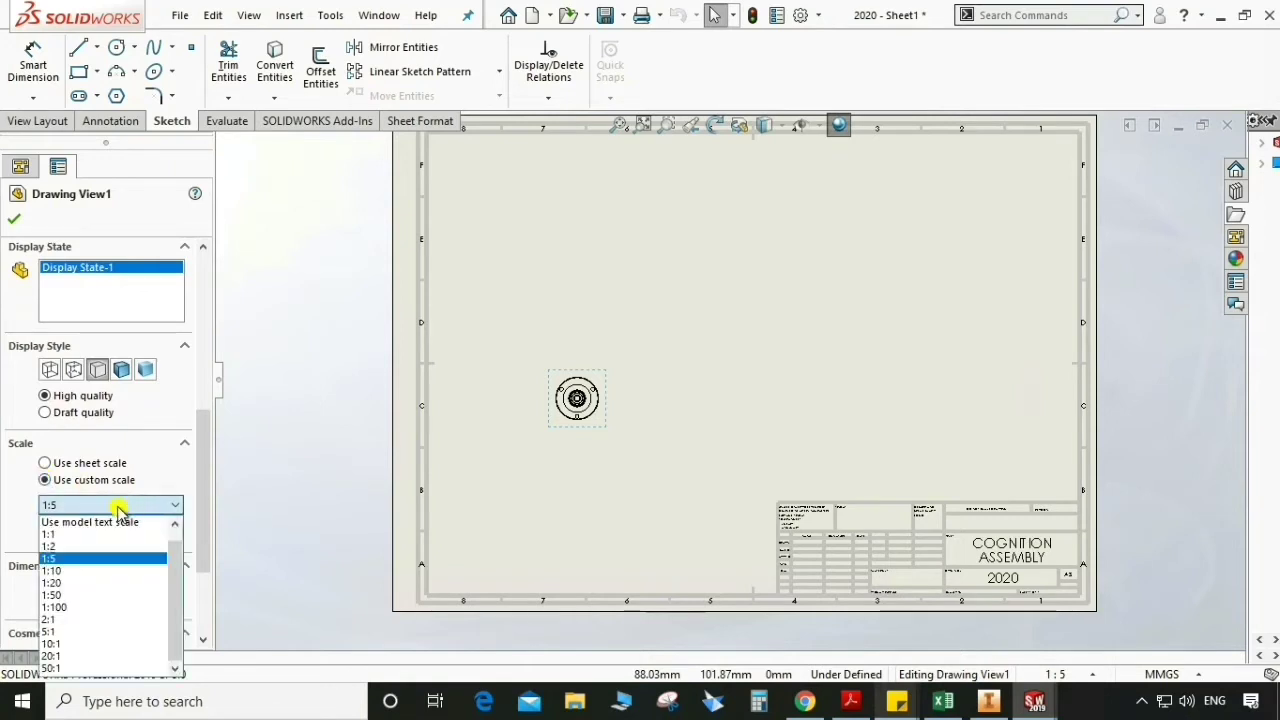
left_click(58, 546)
left_click(142, 508)
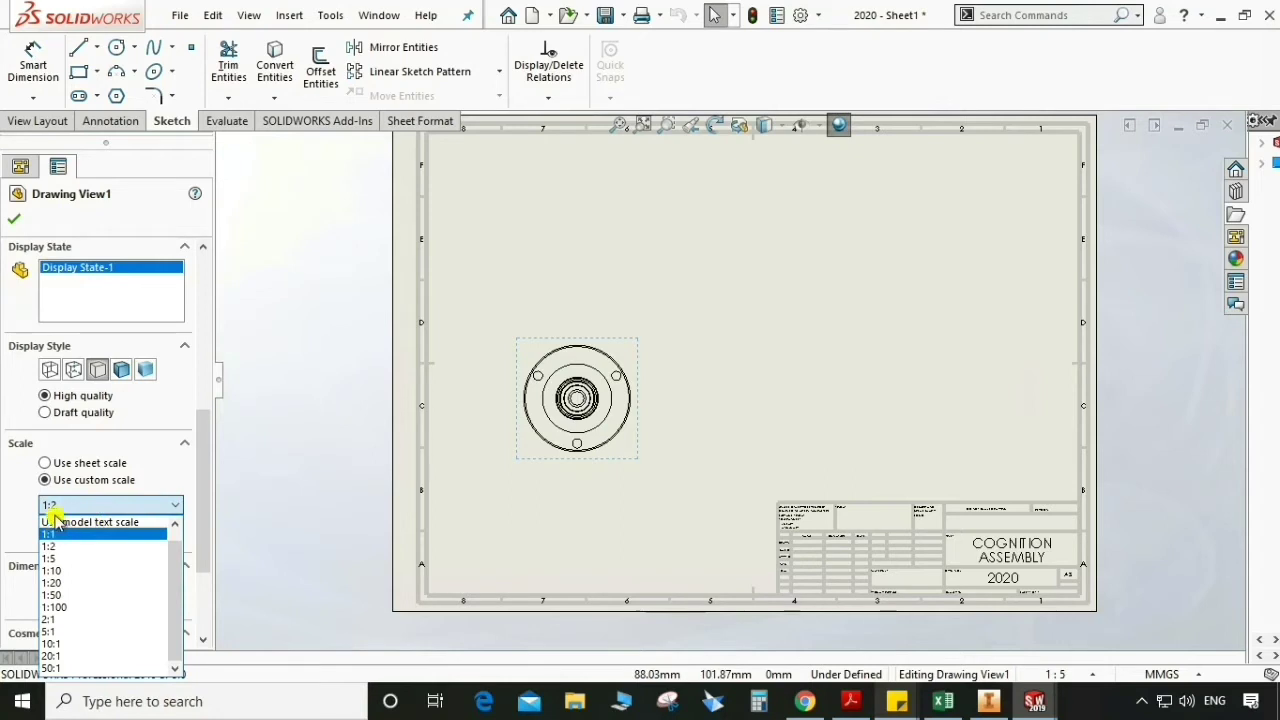
left_click(12, 226)
left_click(645, 455)
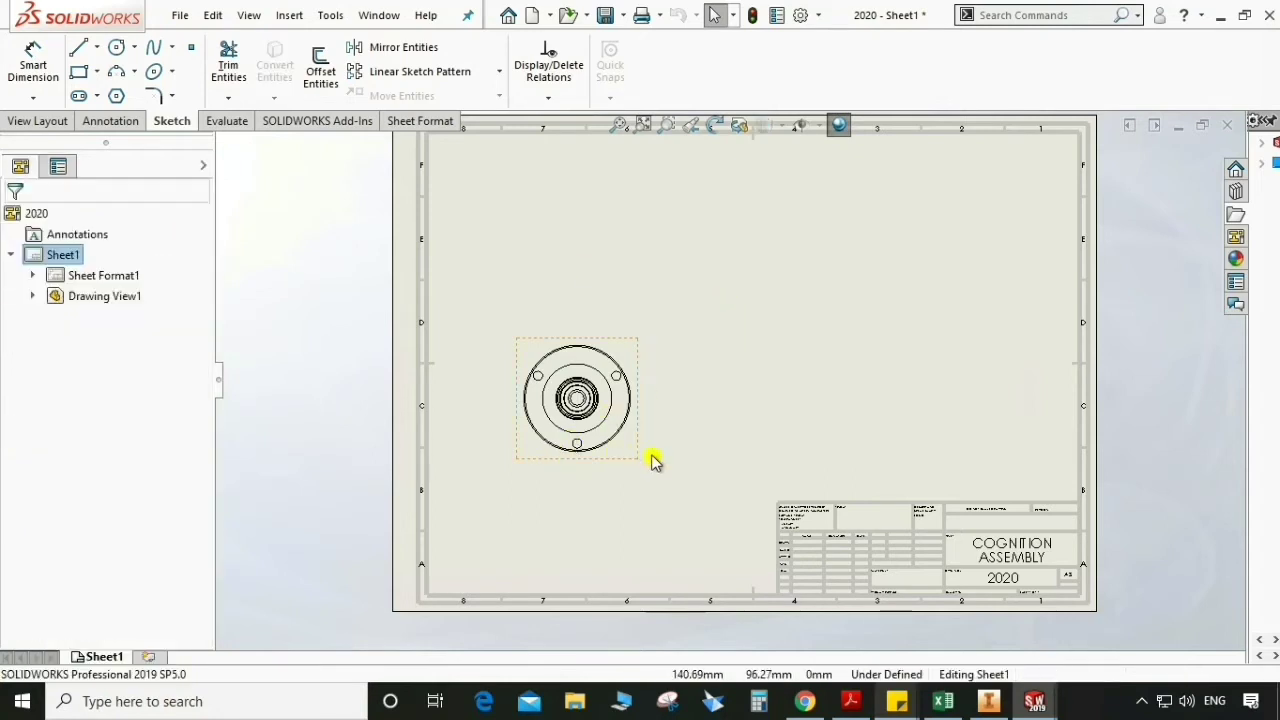
left_click_drag(634, 457, 629, 449)
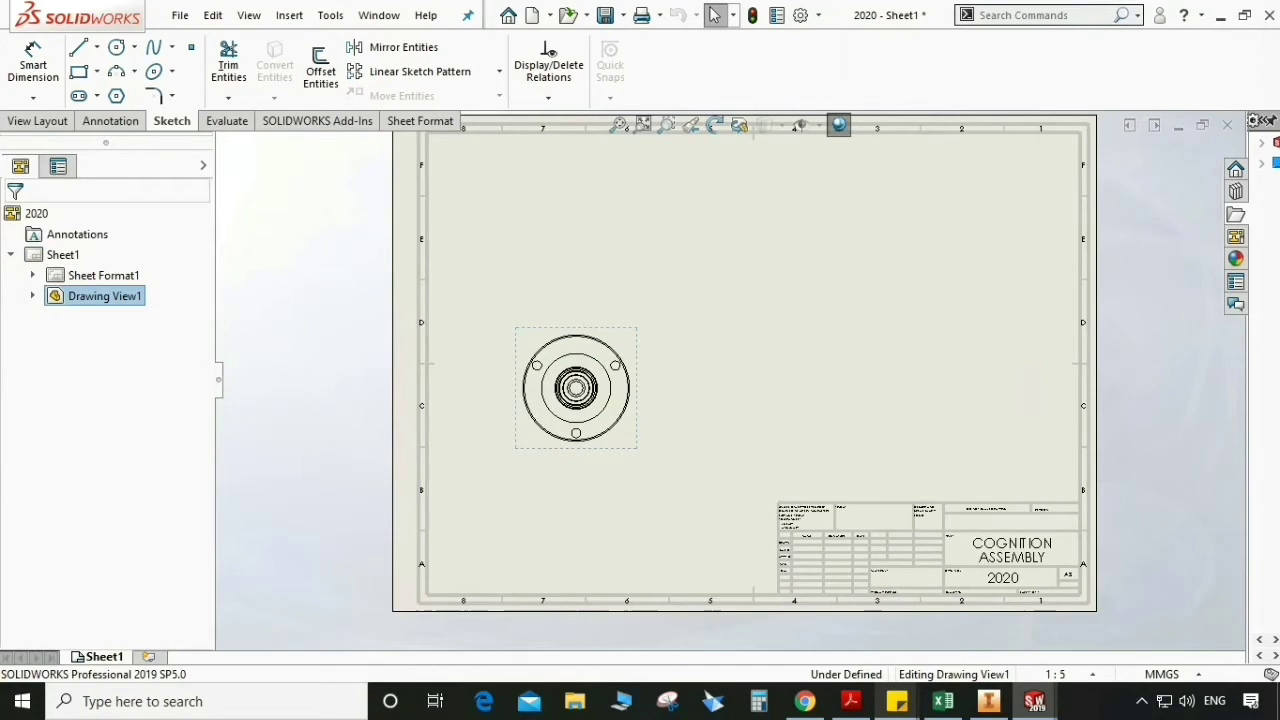
left_click(16, 209)
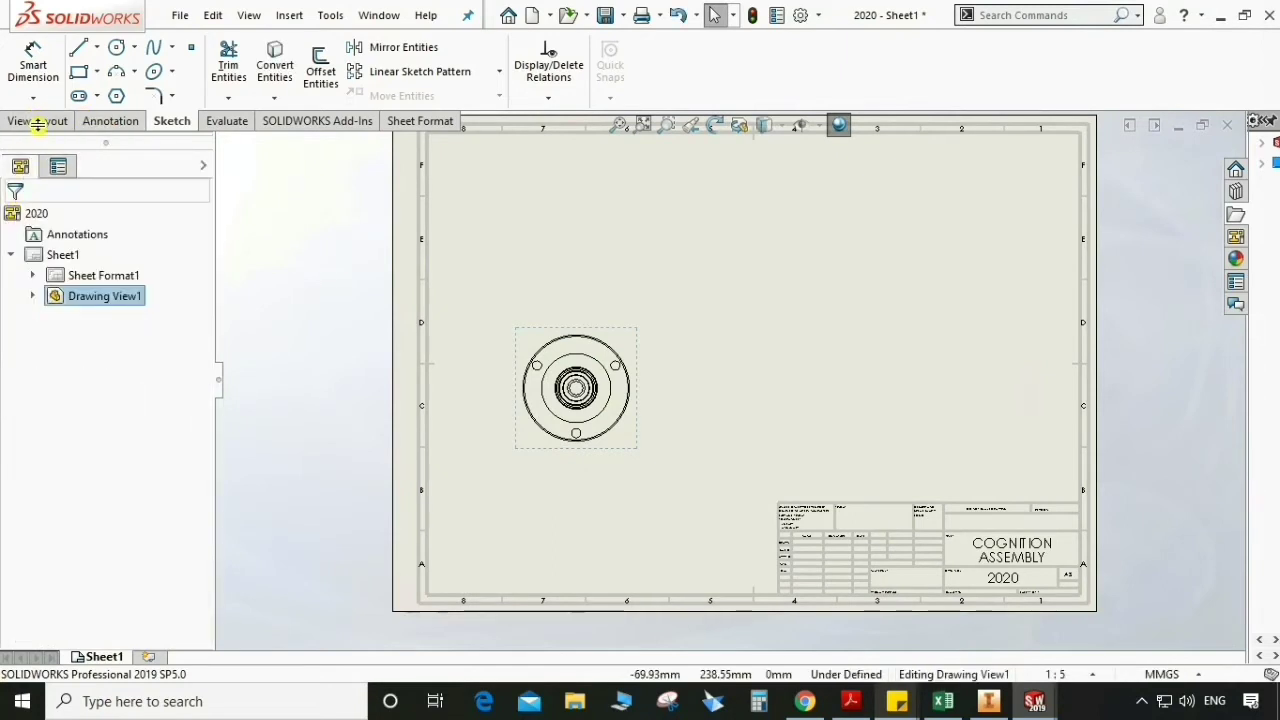
left_click(45, 121)
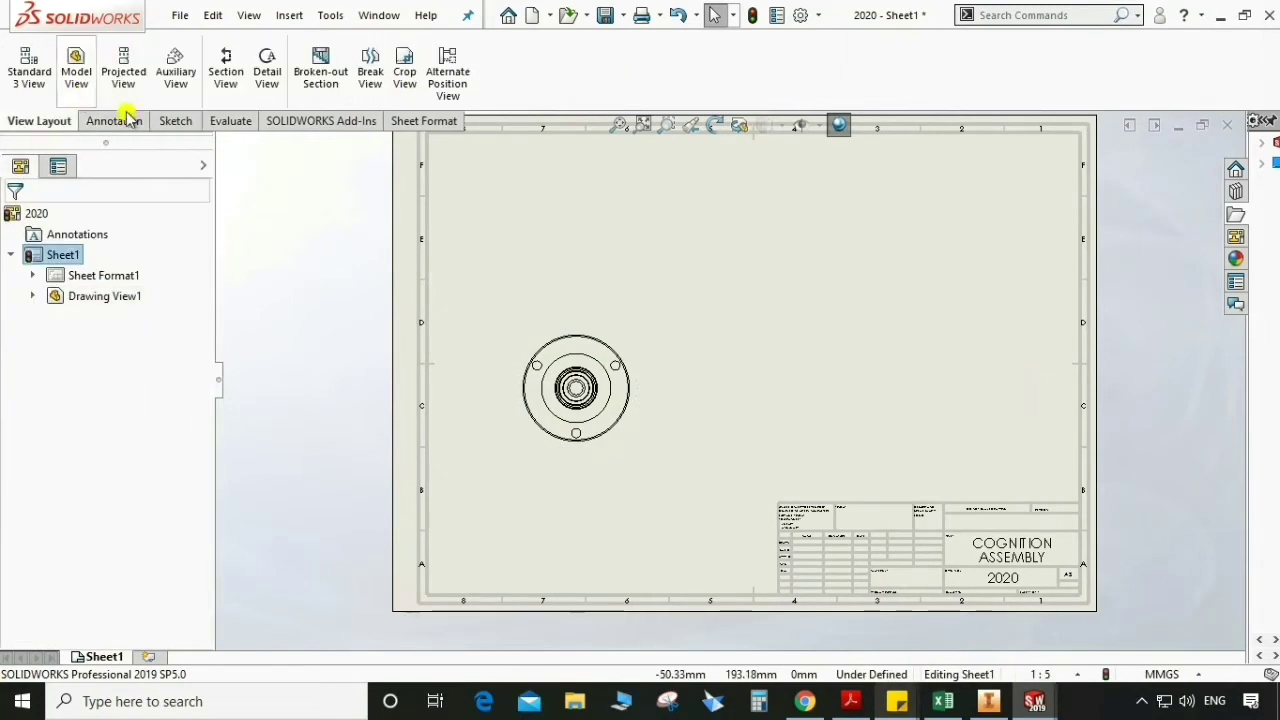
left_click(226, 70)
Cut section A-A vertically through the end view's centre and place it to the right.
scroll(590, 385, "down", 2)
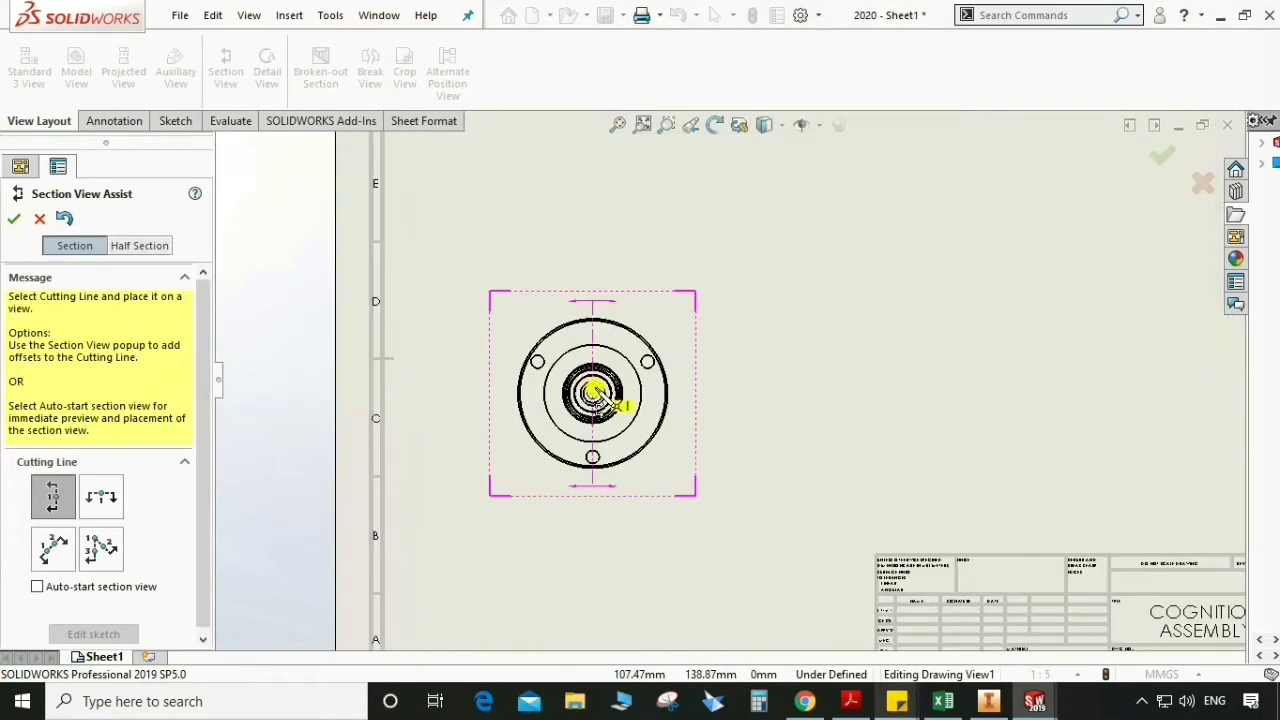
left_click(593, 394)
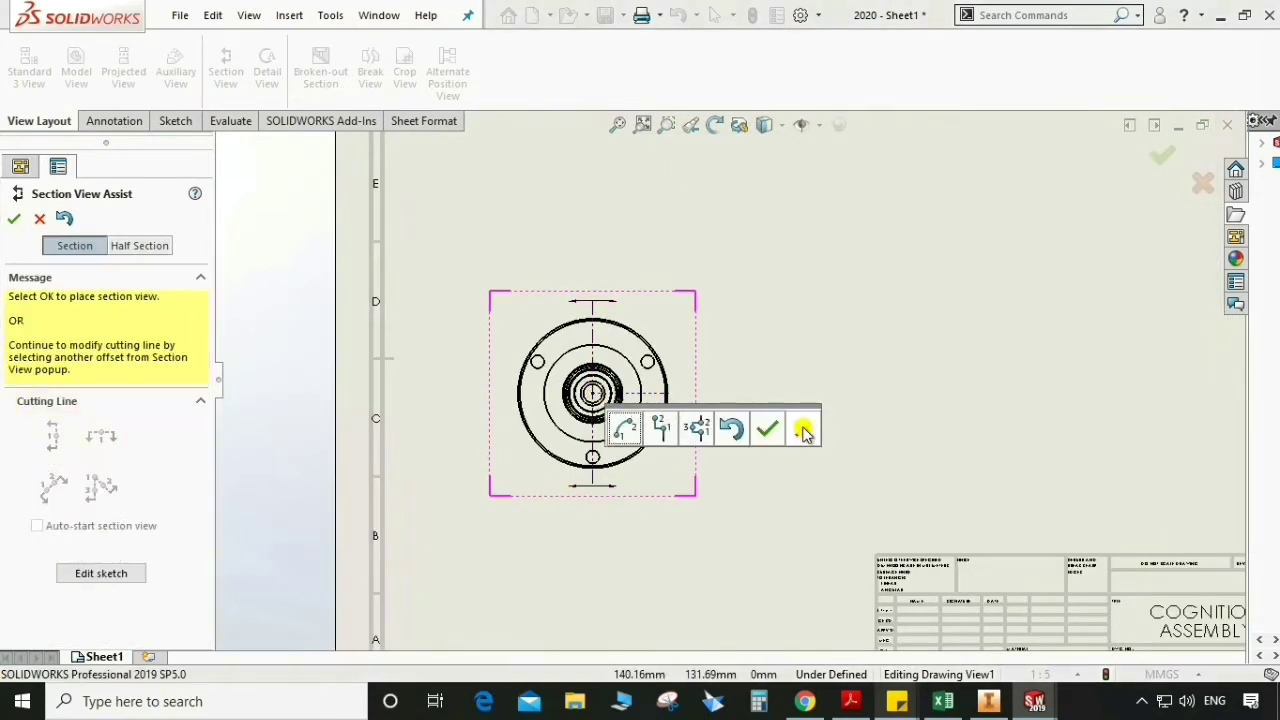
left_click(770, 430)
scroll(790, 425, "up", 3)
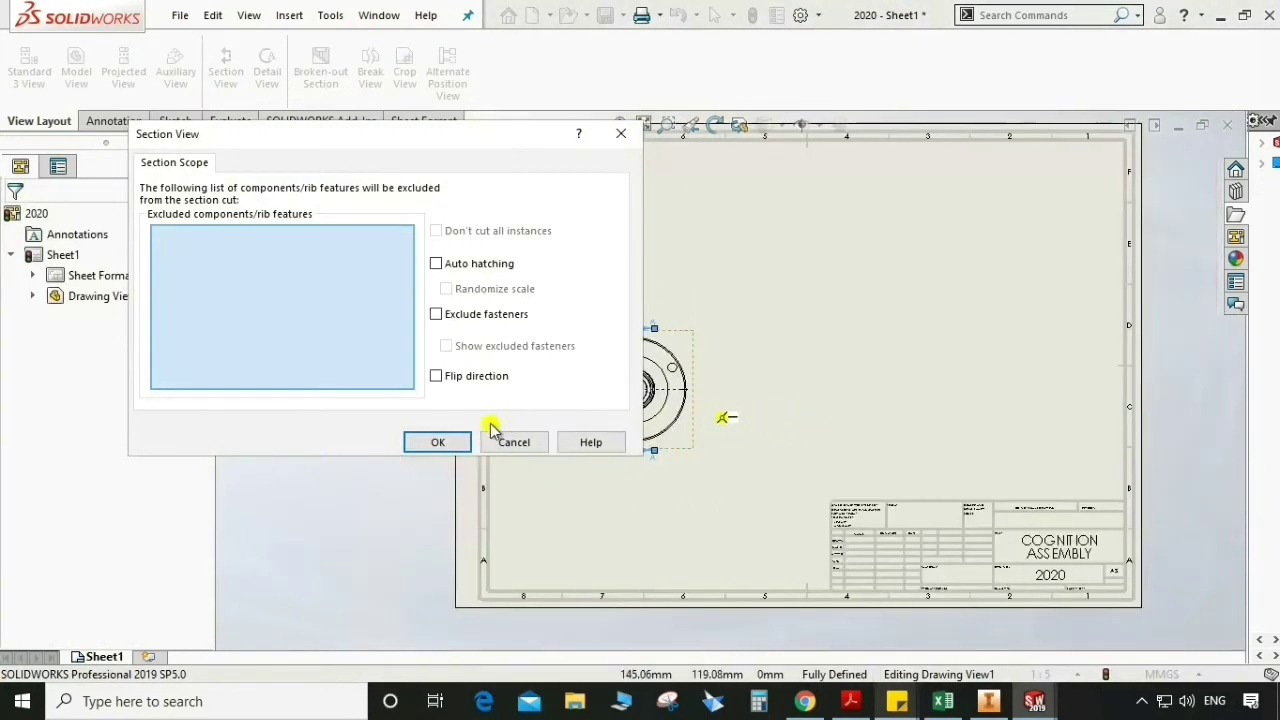
left_click(437, 442)
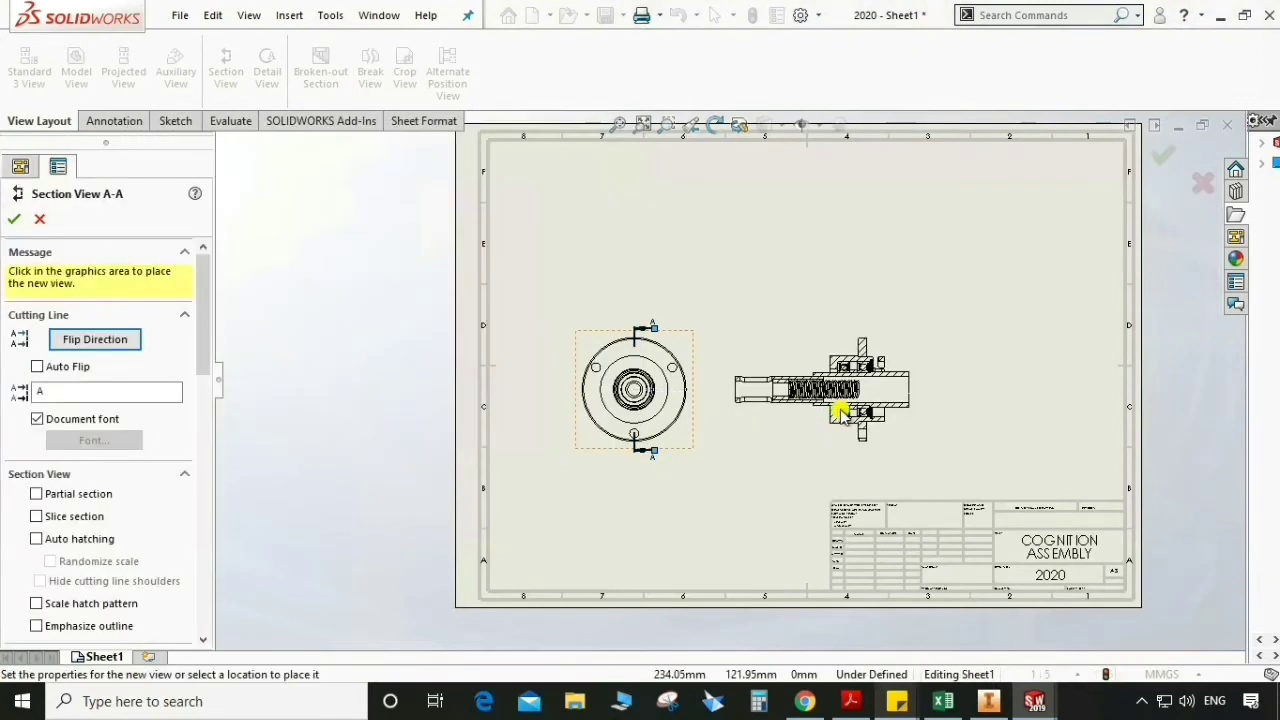
left_click(850, 411)
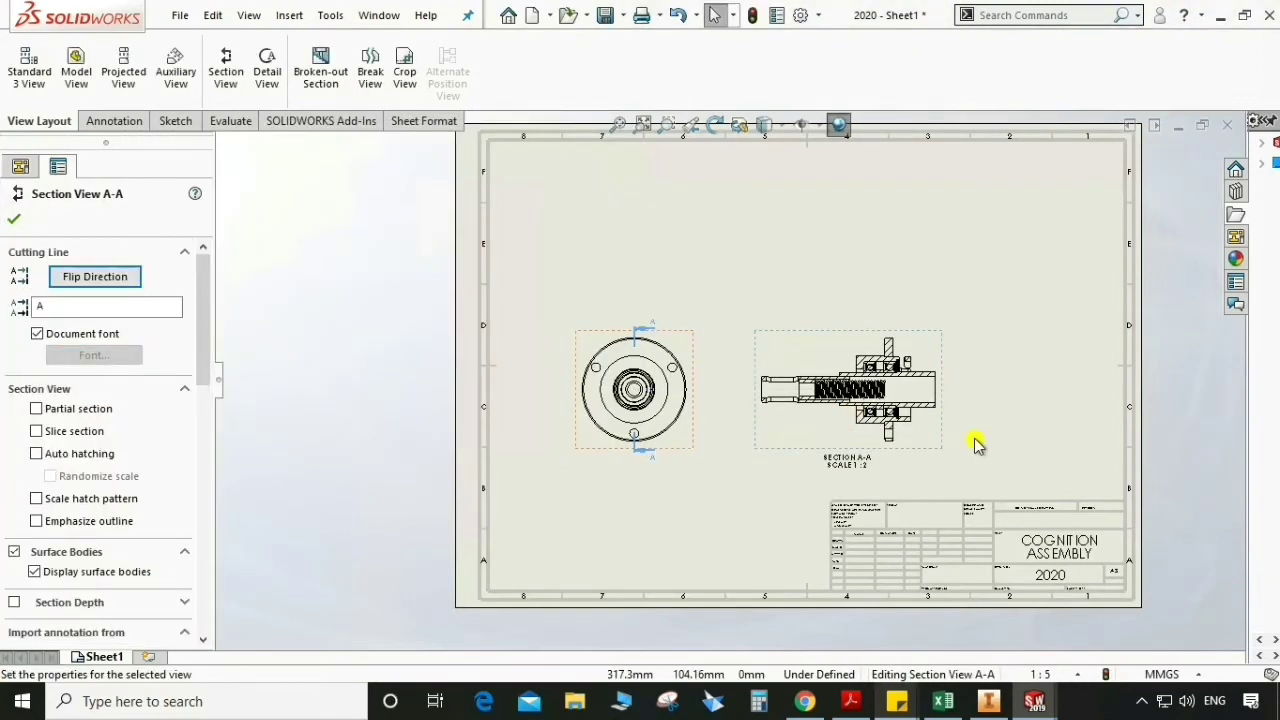
left_click(14, 219)
left_click(762, 305)
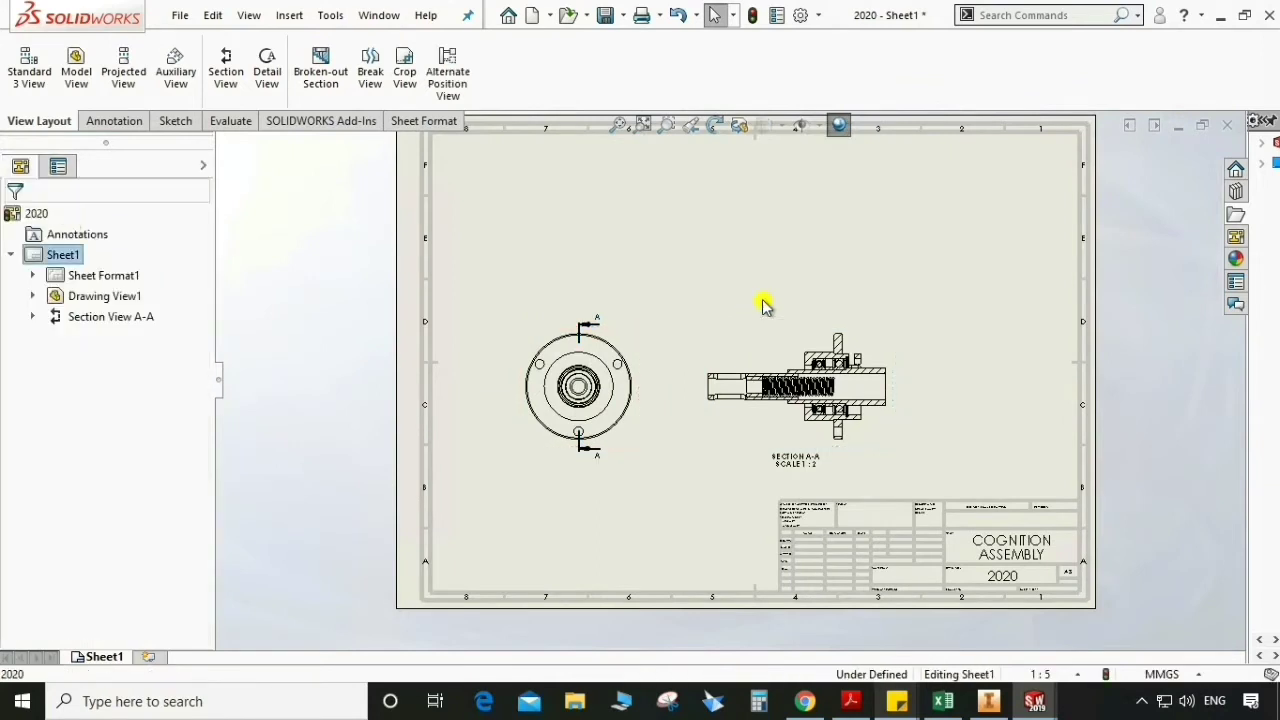
Place an isometric view of assembly 2020 right of section A-A at a custom 1:2 scale.
left_click(30, 70)
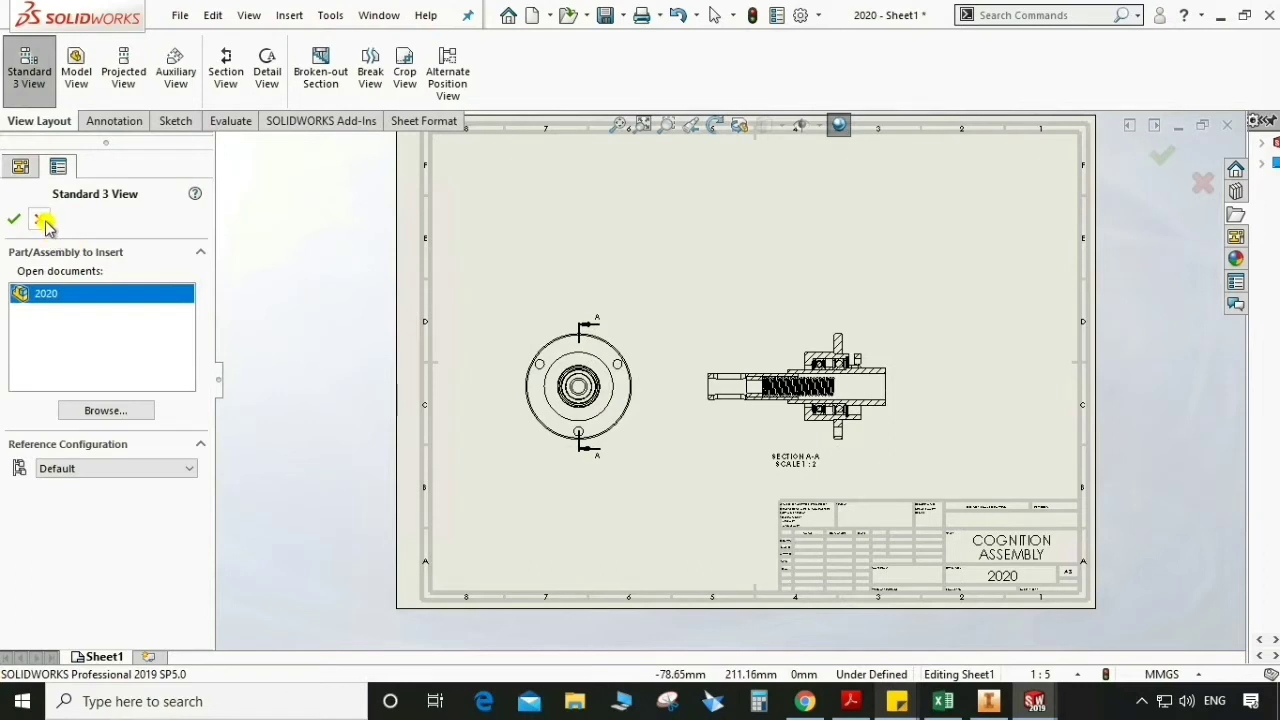
left_click(41, 220)
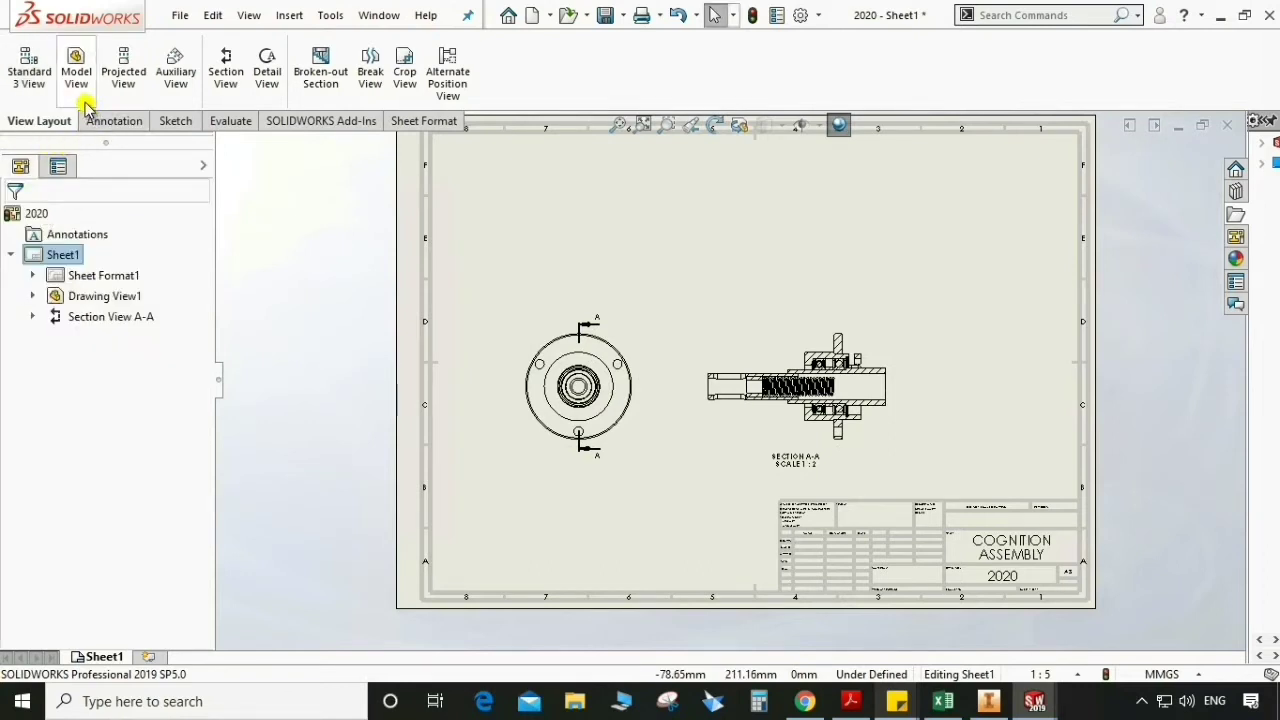
left_click(76, 68)
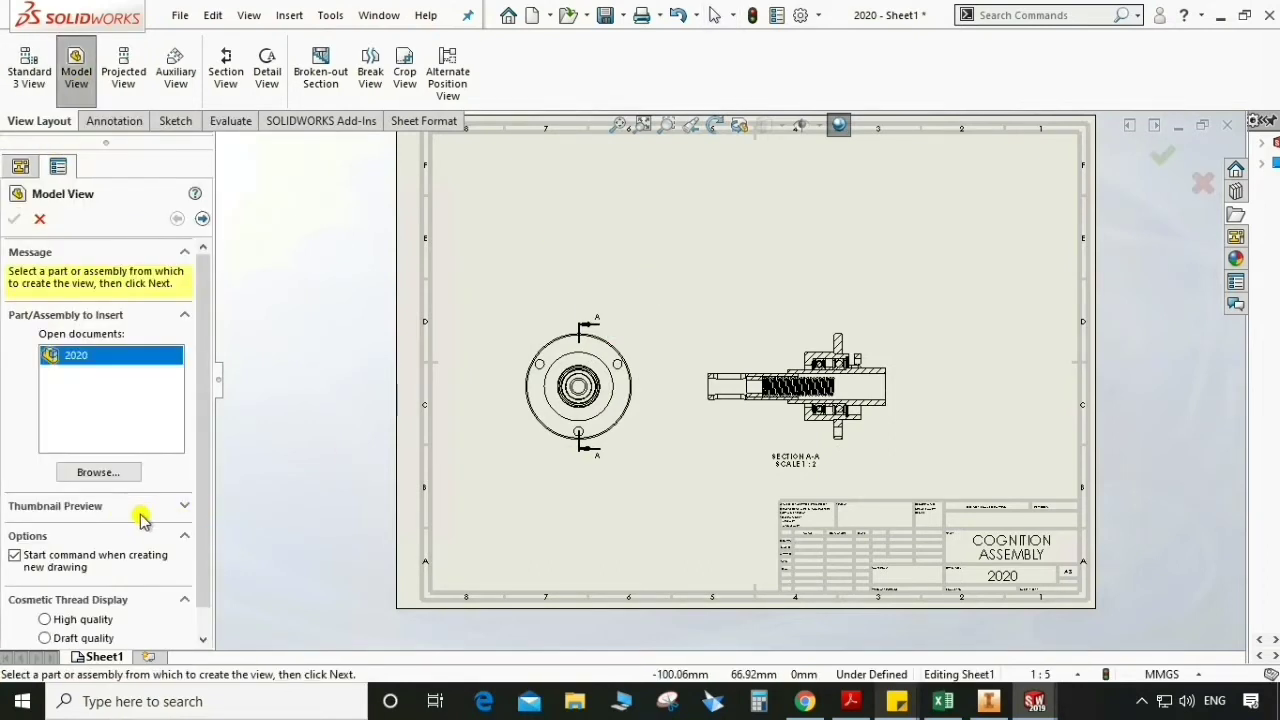
double_click(80, 360)
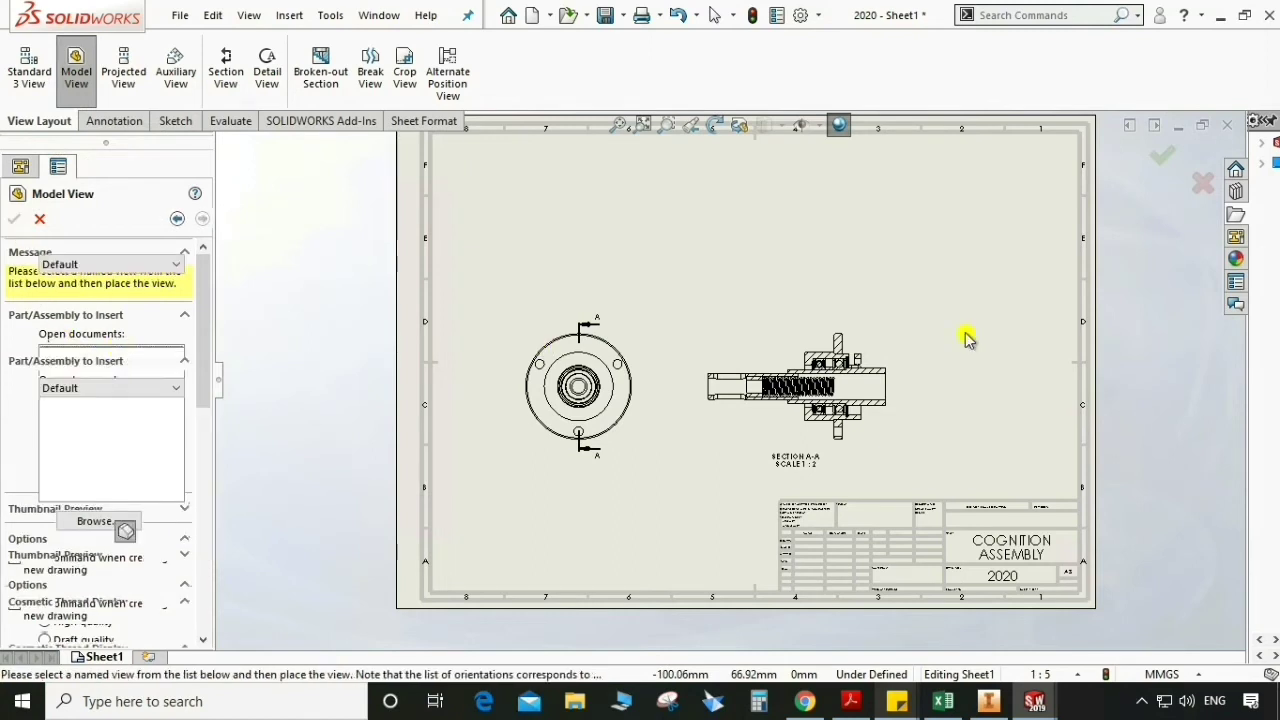
left_click(1002, 416)
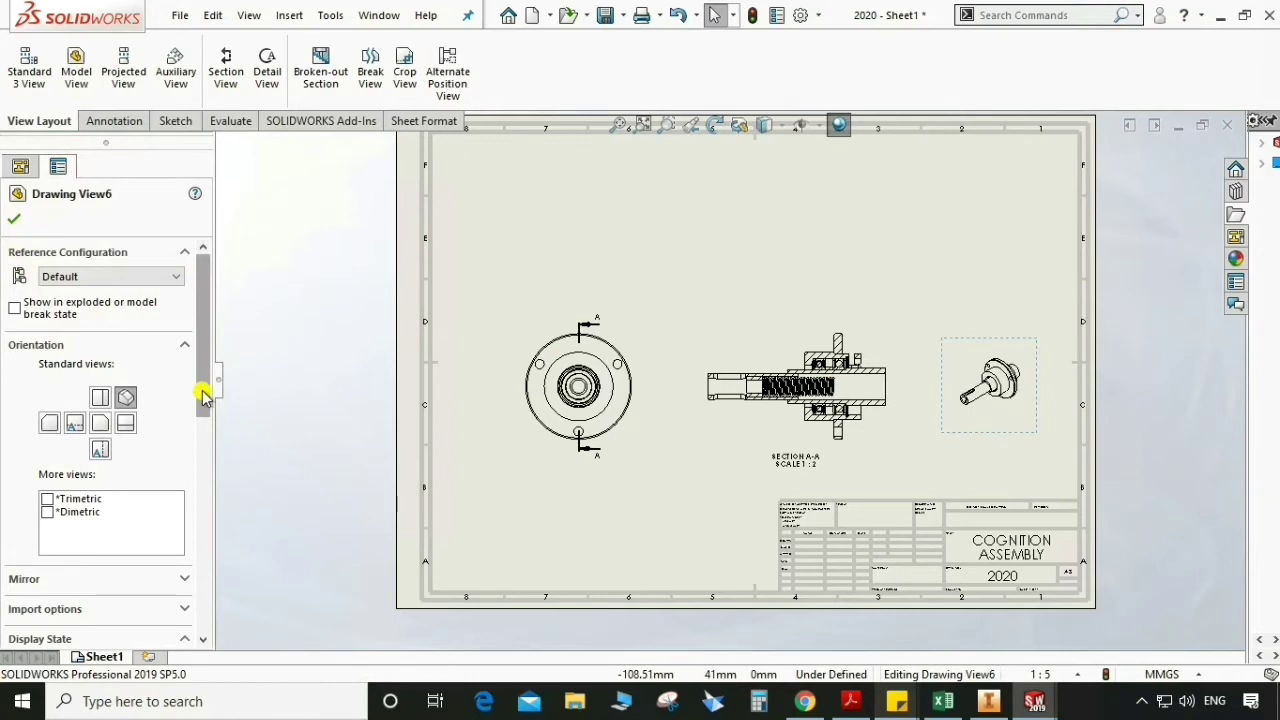
left_click_drag(203, 394, 203, 545)
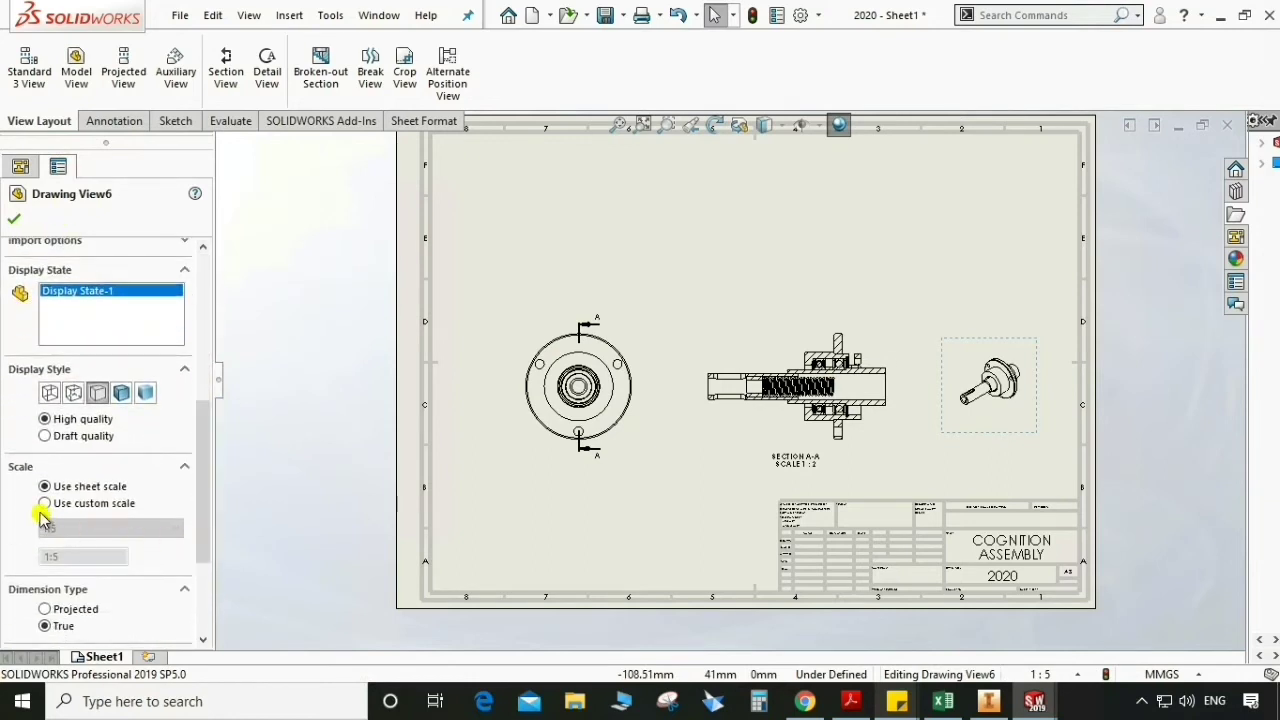
left_click(80, 503)
left_click(145, 528)
left_click(54, 571)
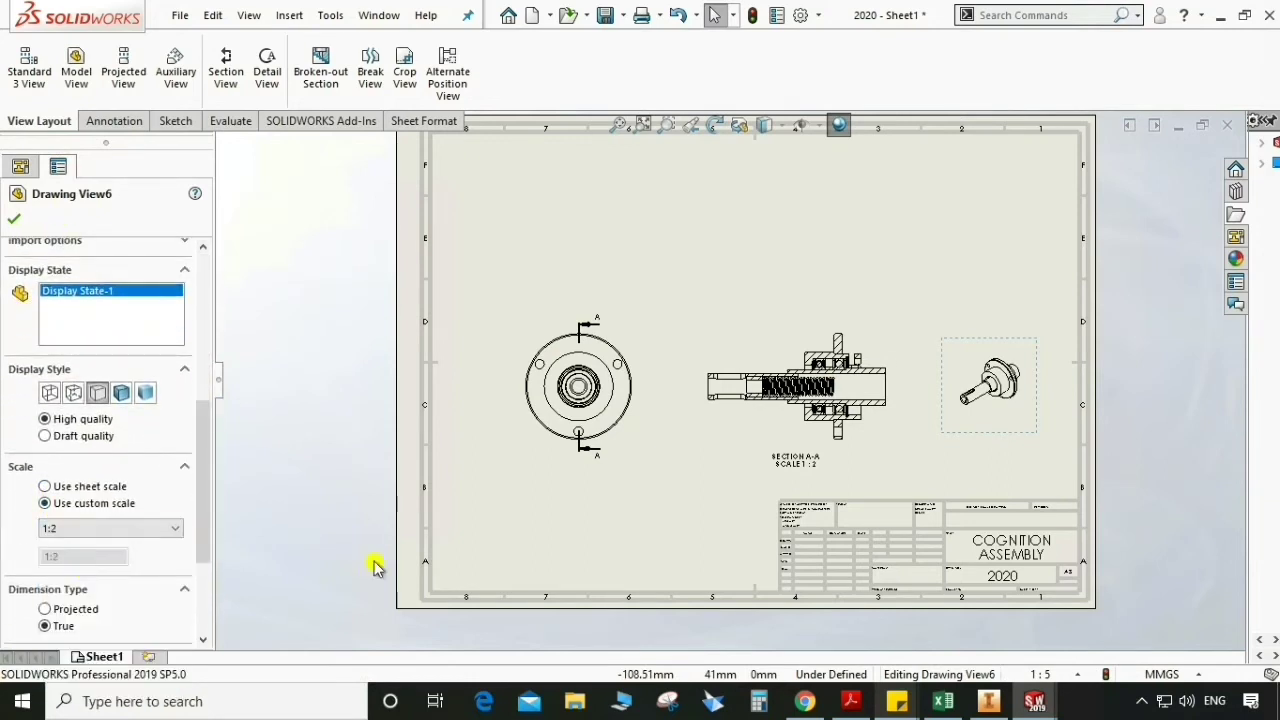
left_click(704, 517)
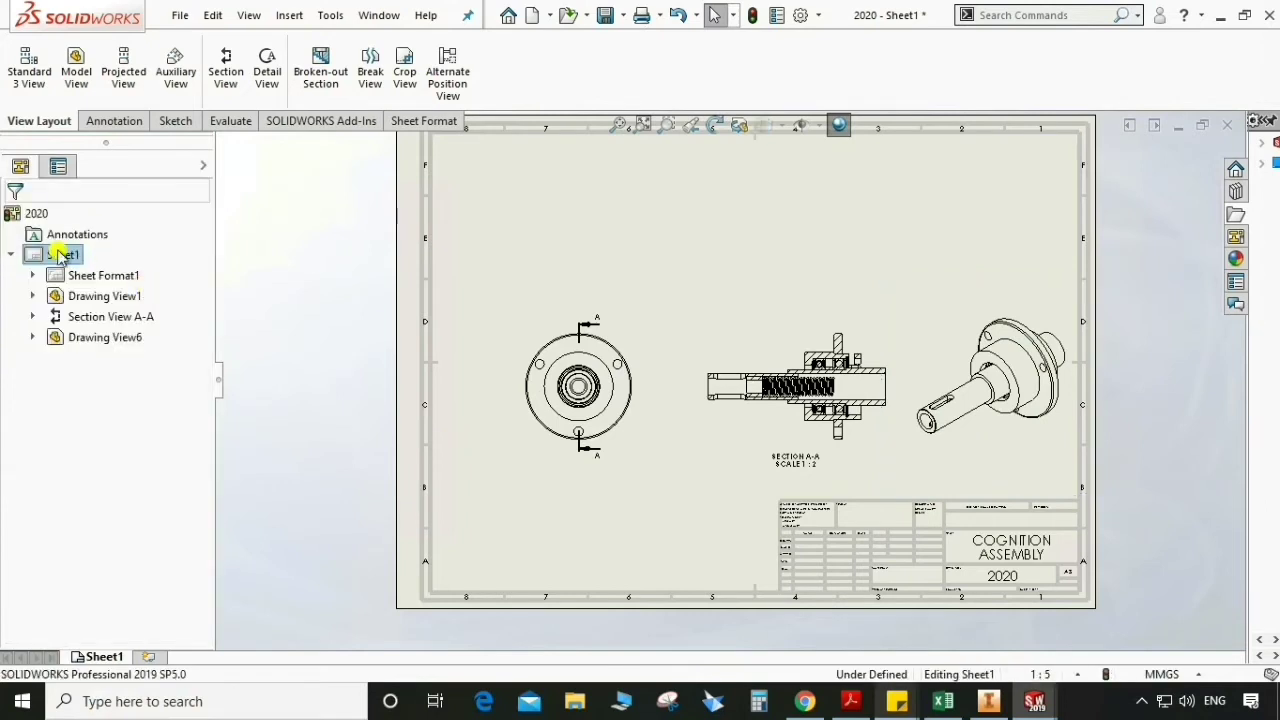
Shift the front view and section A-A to the left to balance the sheet.
left_click_drag(640, 437, 617, 431)
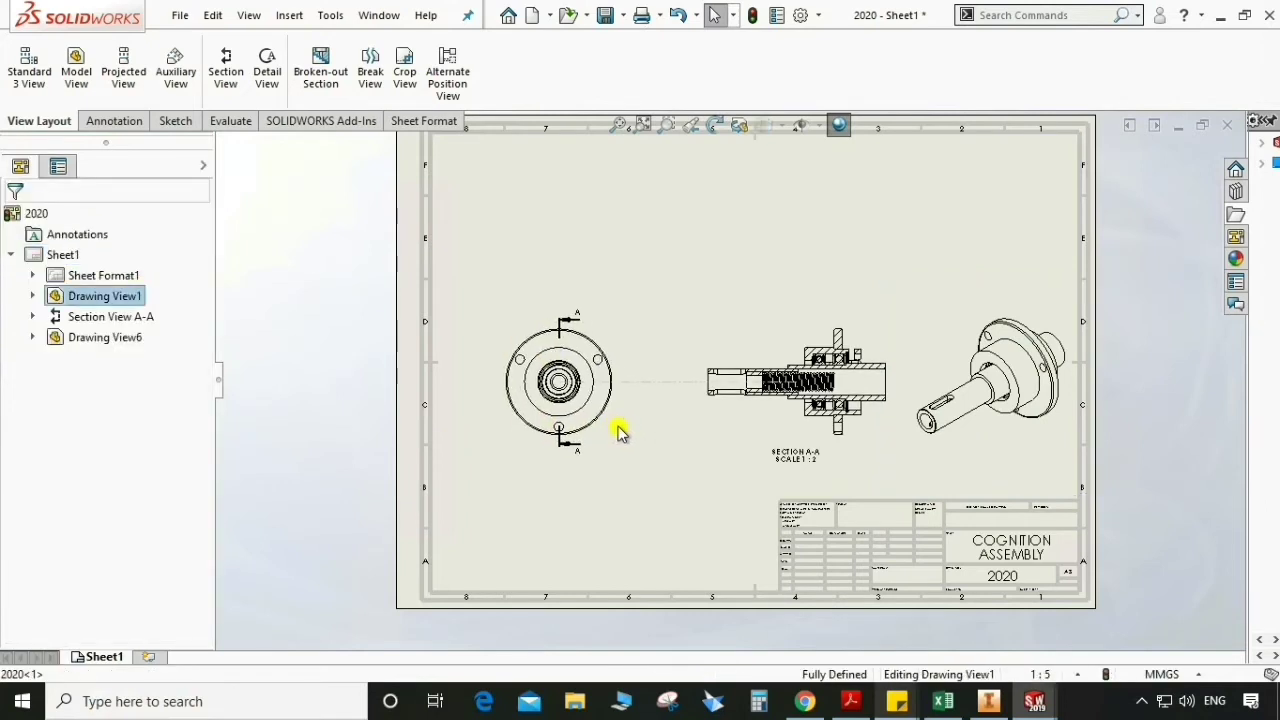
left_click_drag(735, 443, 690, 434)
left_click(644, 540)
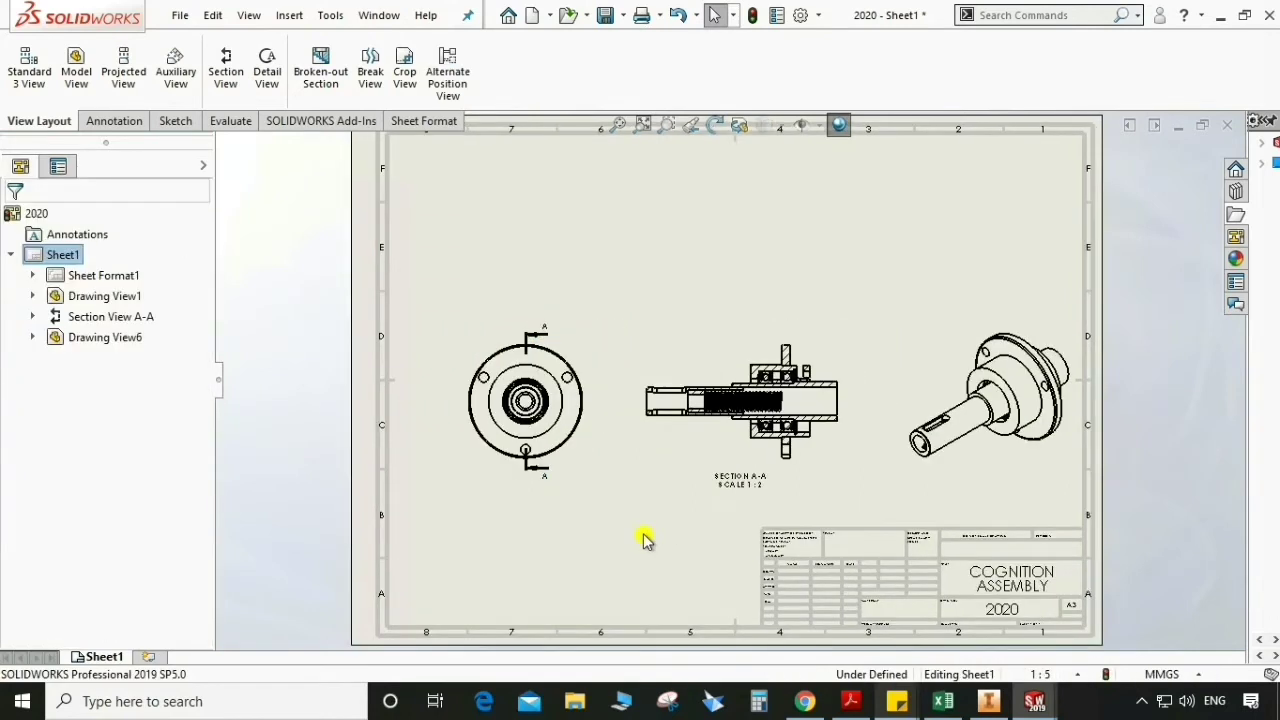
Save the drawing as 2020.
key("ctrl+s")
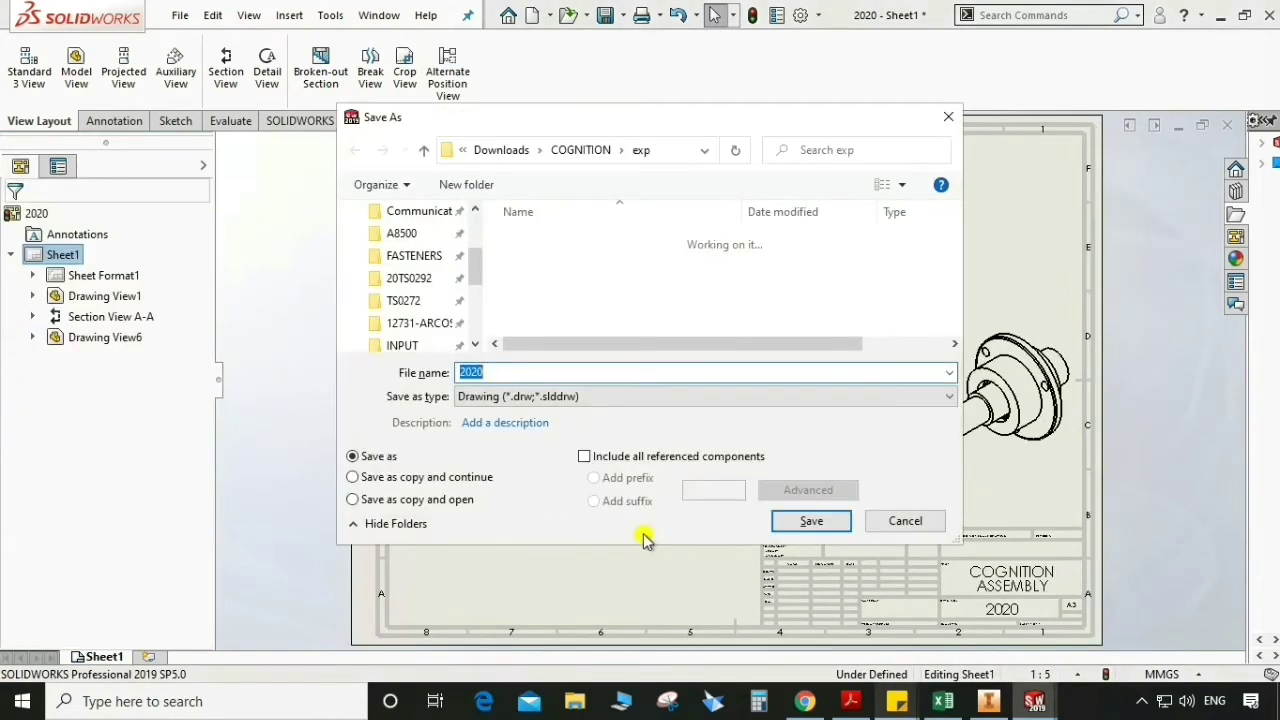
left_click(798, 519)
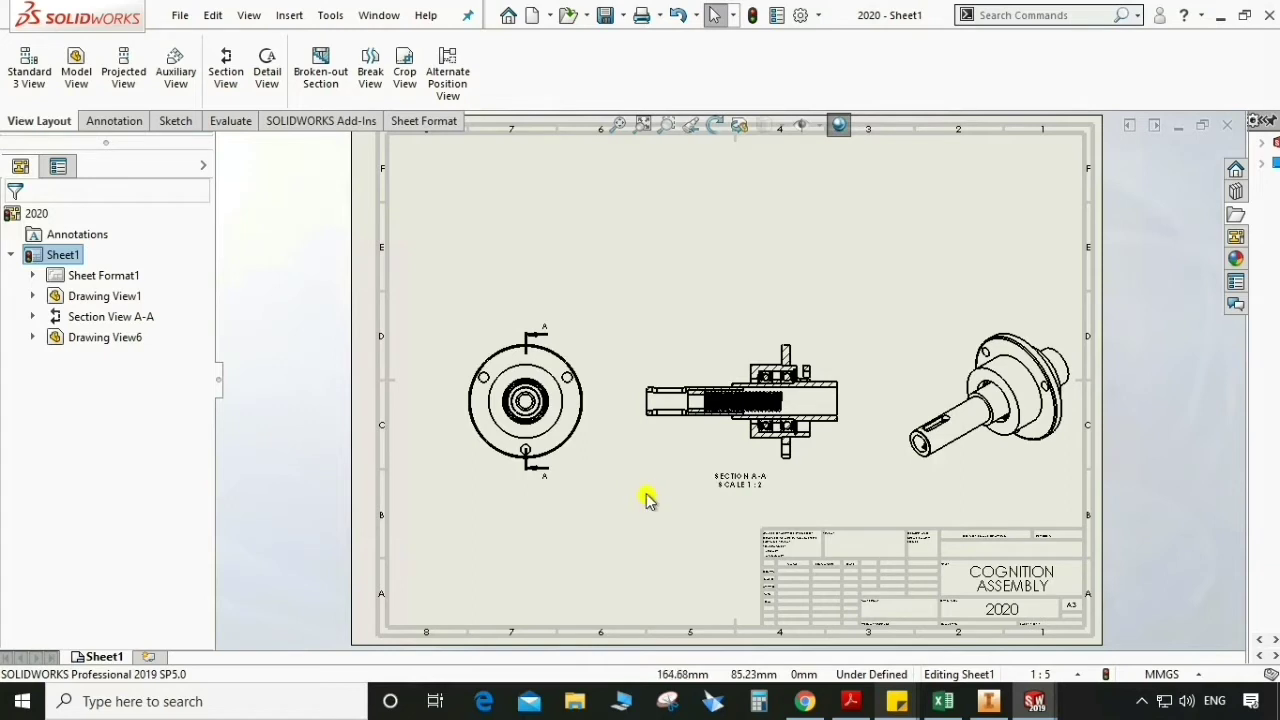
left_click(130, 124)
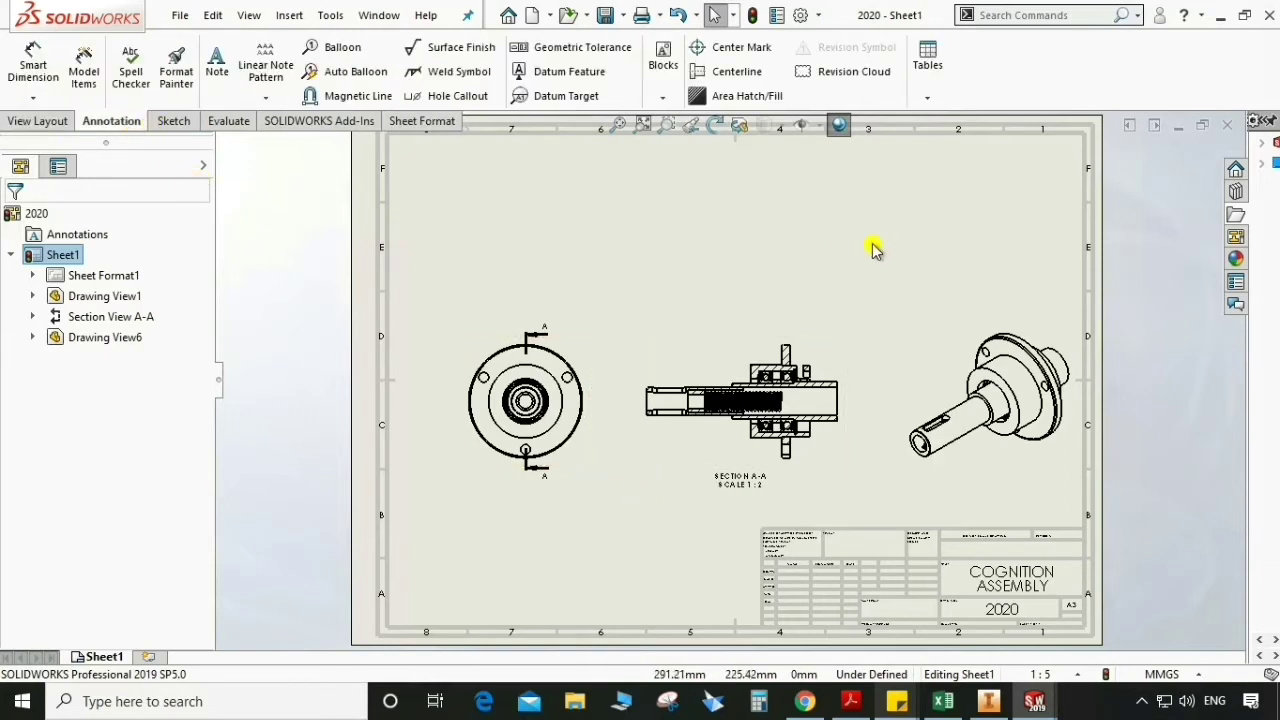
Insert a bill of materials based on Drawing View1 at the sheet's top-right corner.
left_click(928, 62)
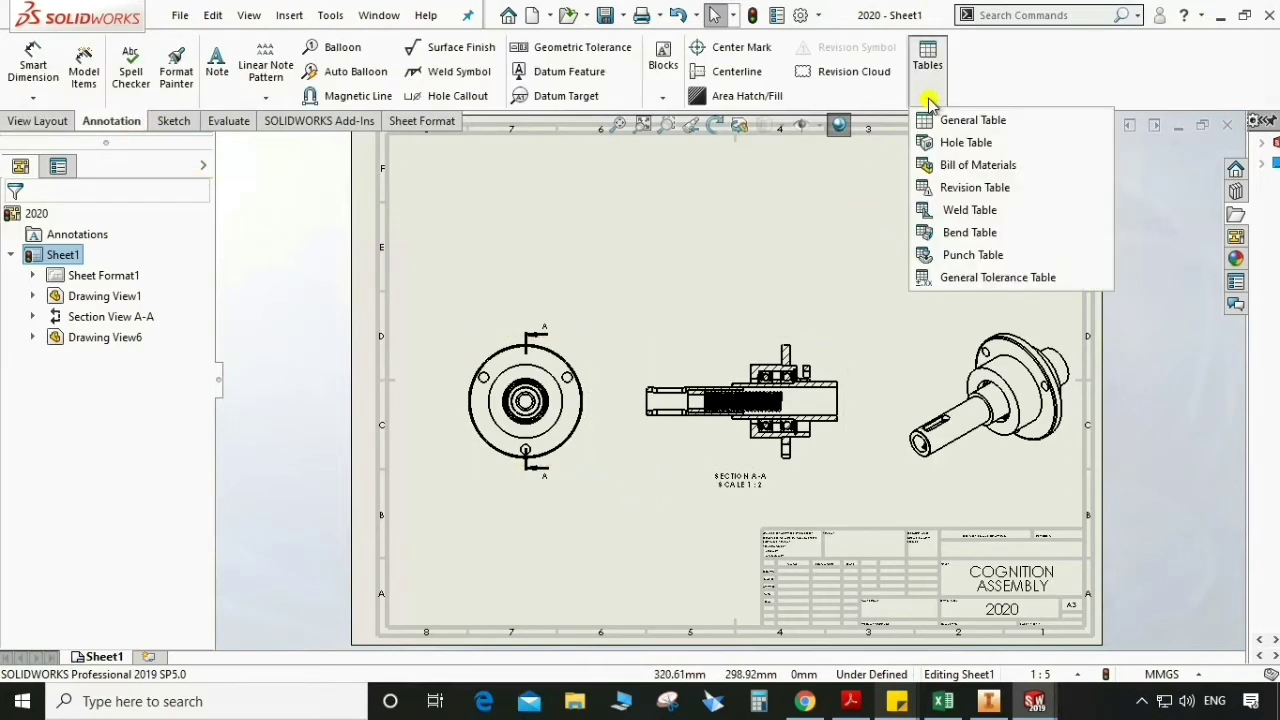
left_click(968, 164)
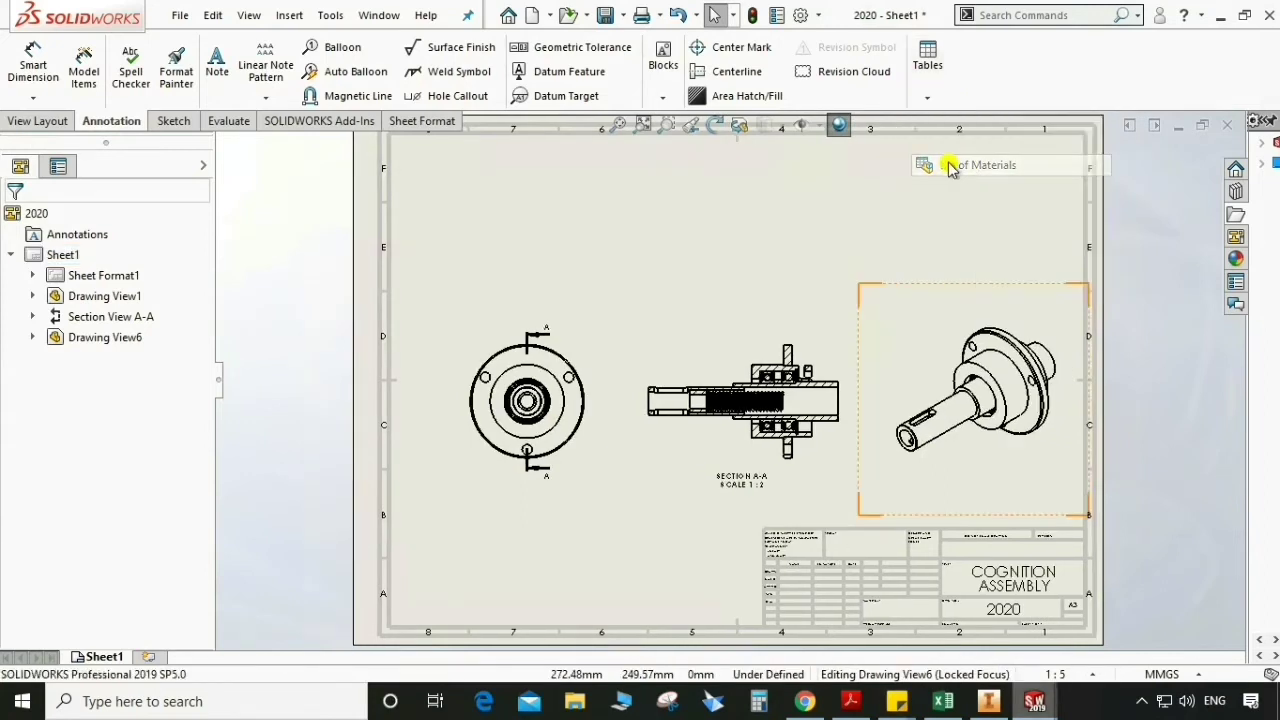
left_click(584, 357)
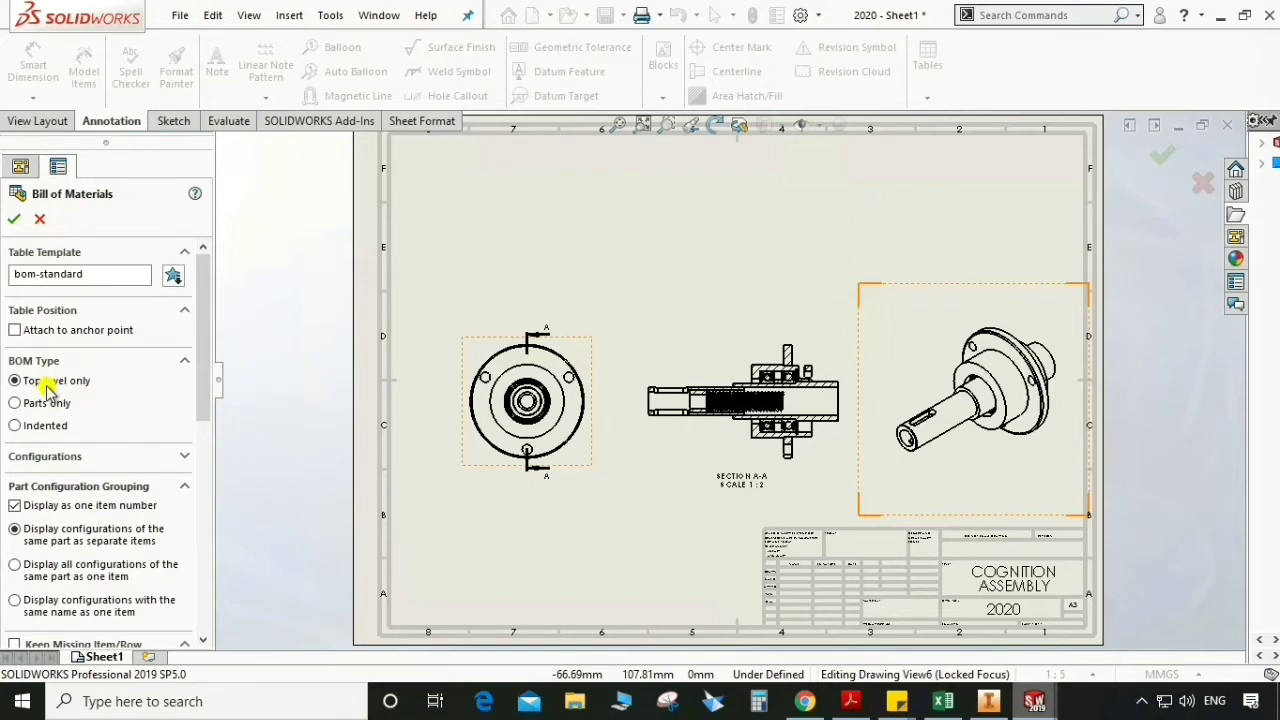
left_click_drag(197, 434, 197, 594)
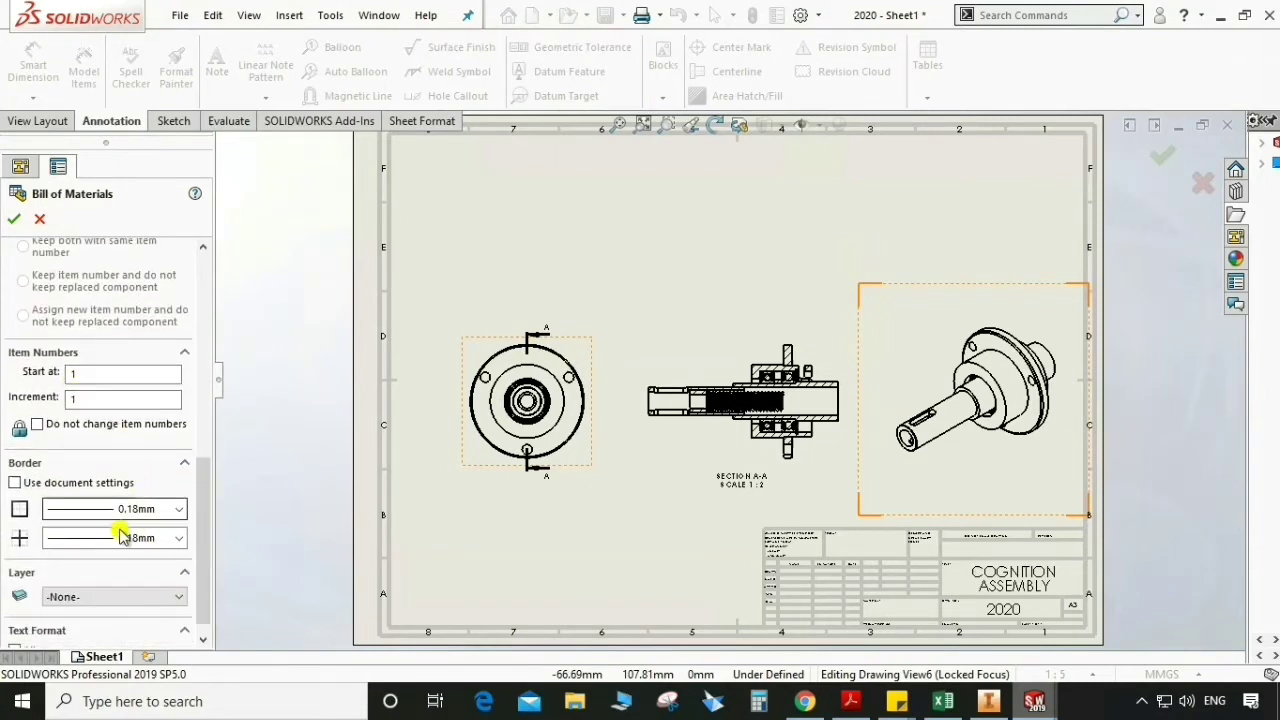
left_click_drag(197, 528, 203, 275)
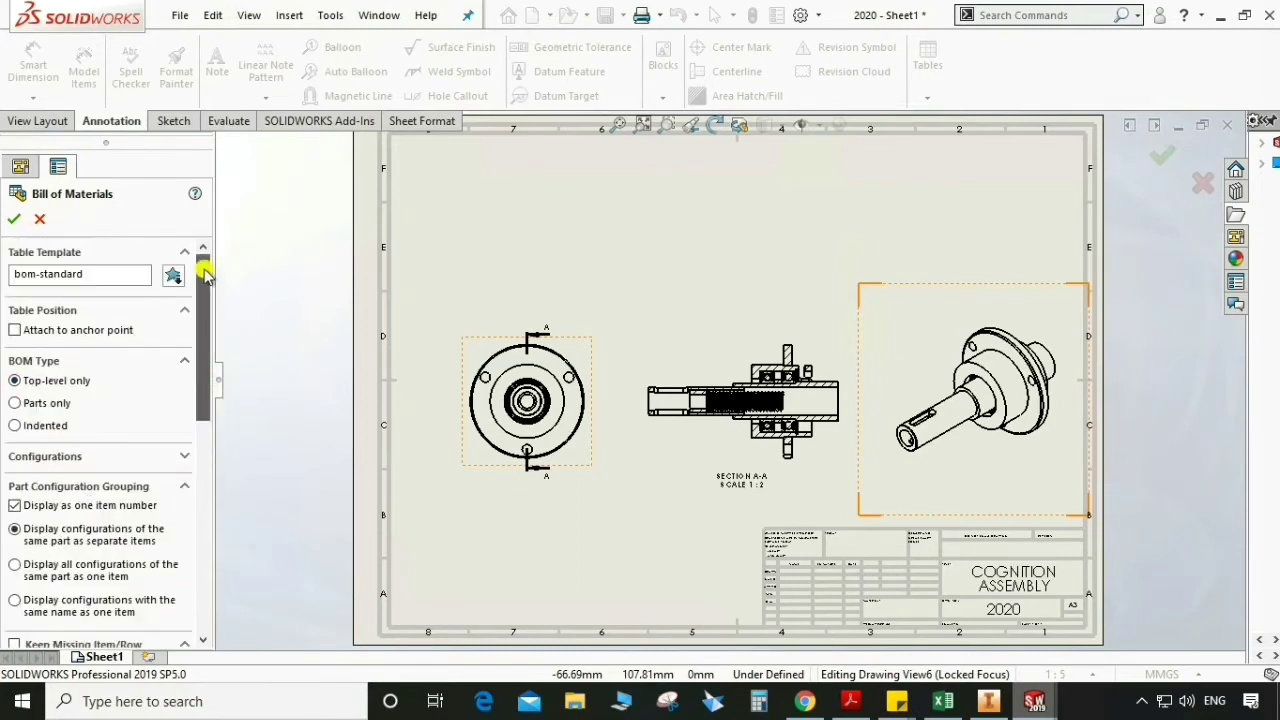
left_click(17, 219)
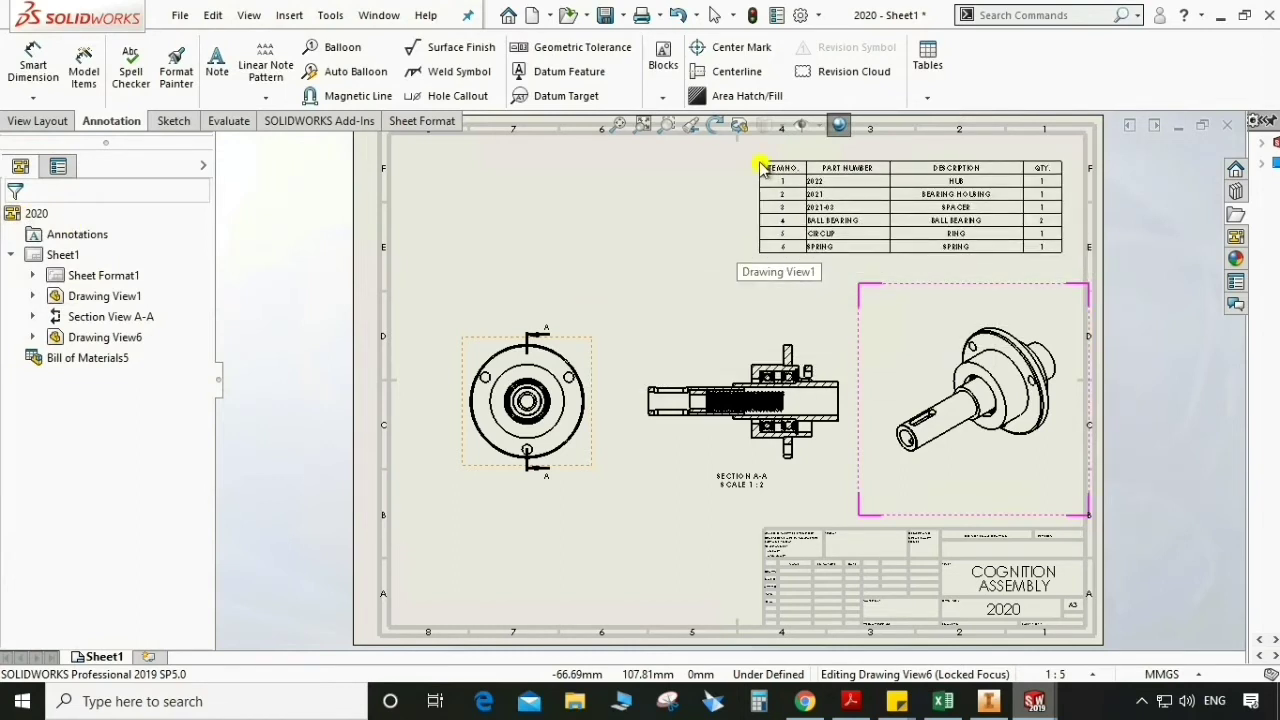
left_click(777, 150)
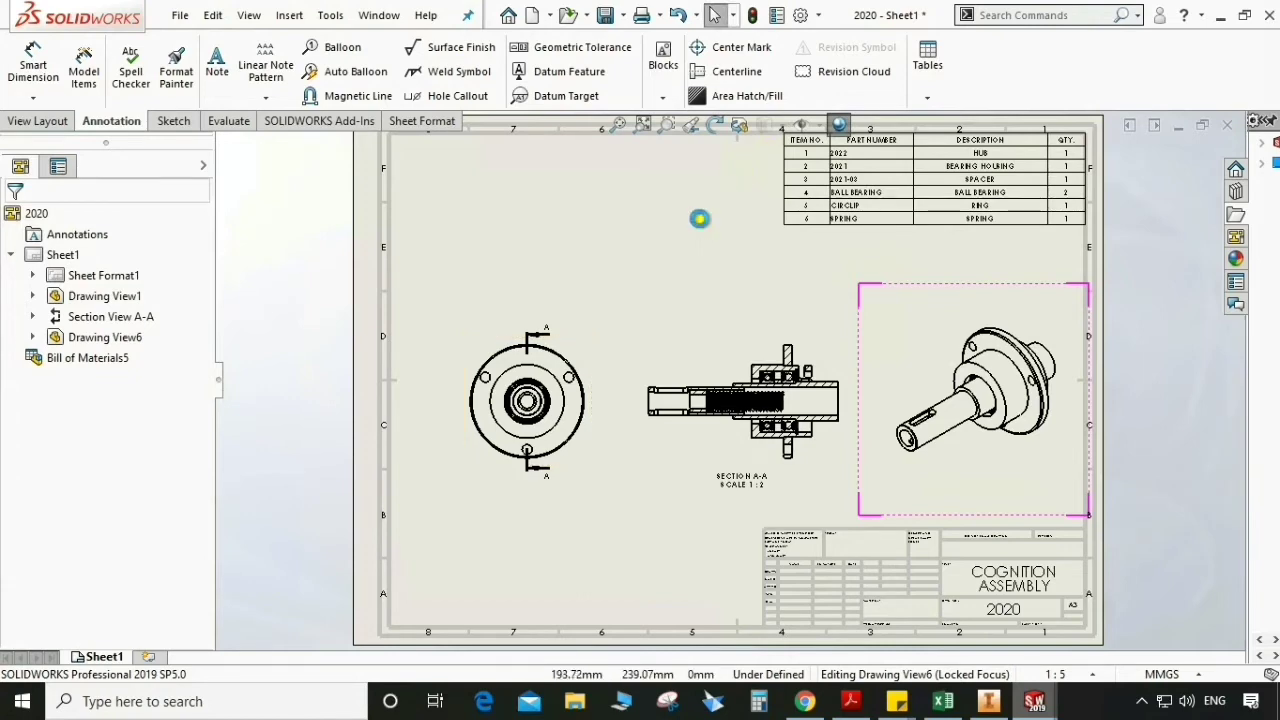
scroll(947, 236, "down", 4)
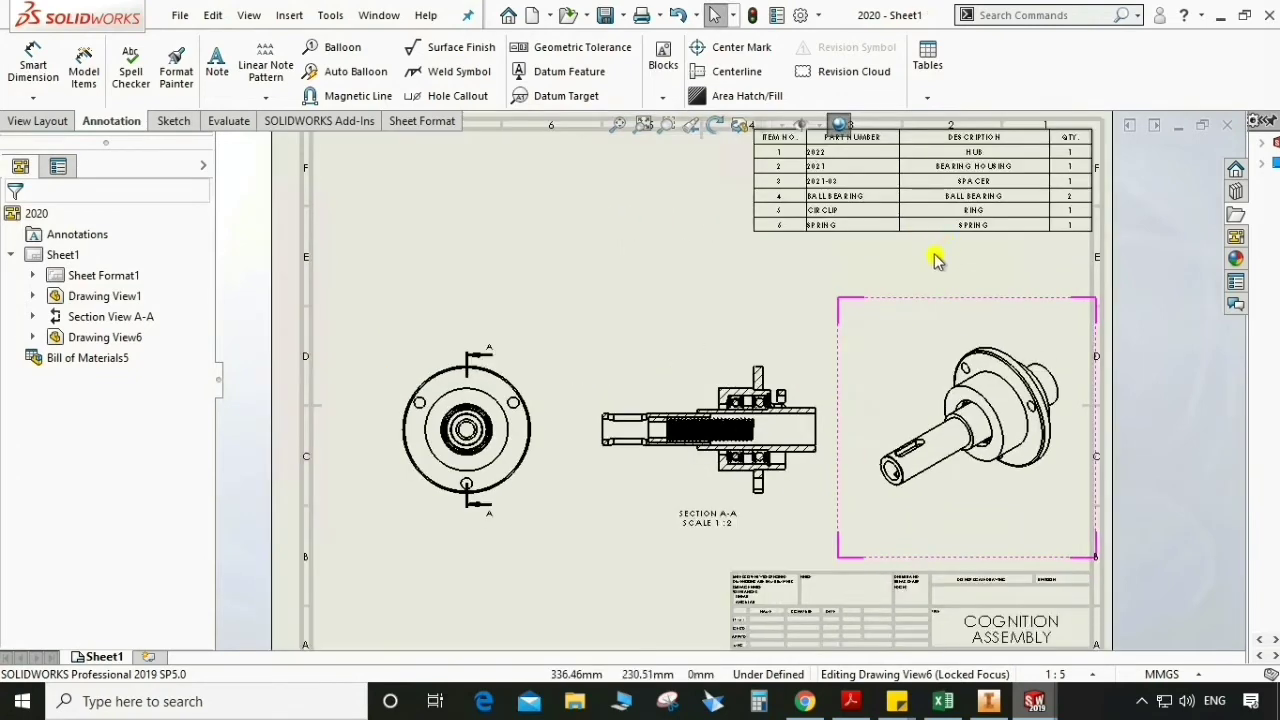
scroll(870, 247, "down", 1)
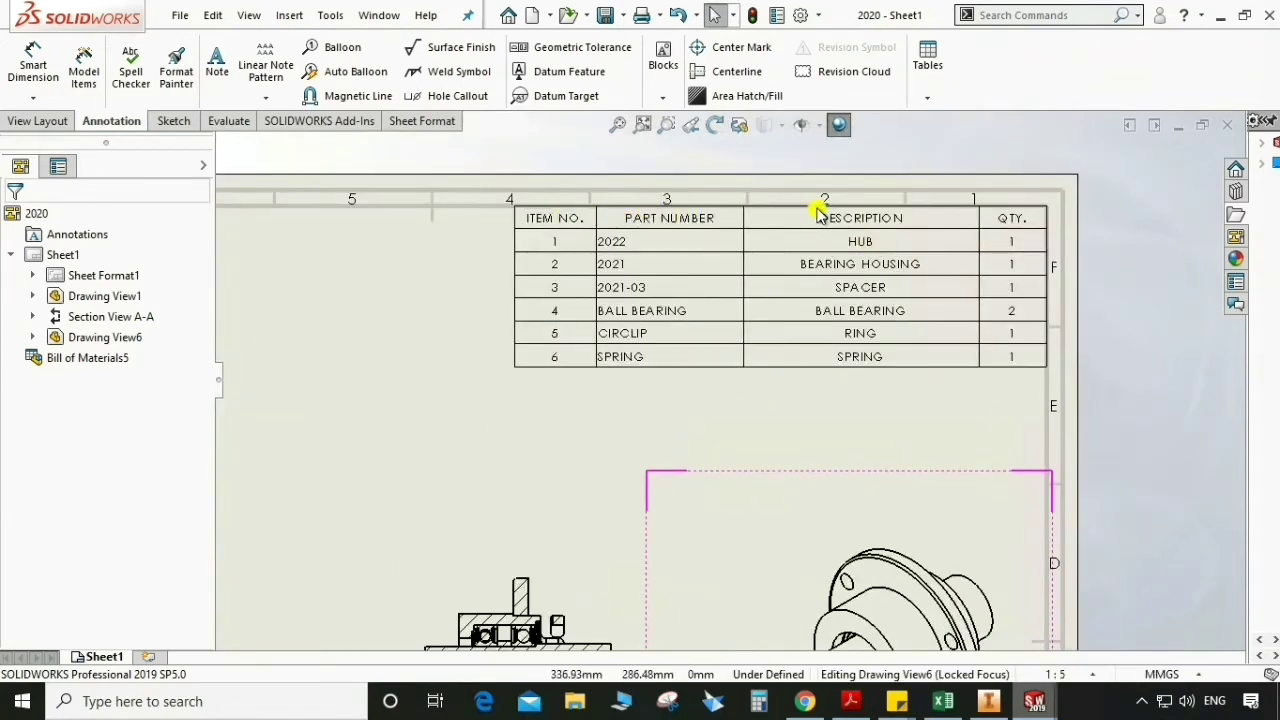
left_click(863, 213)
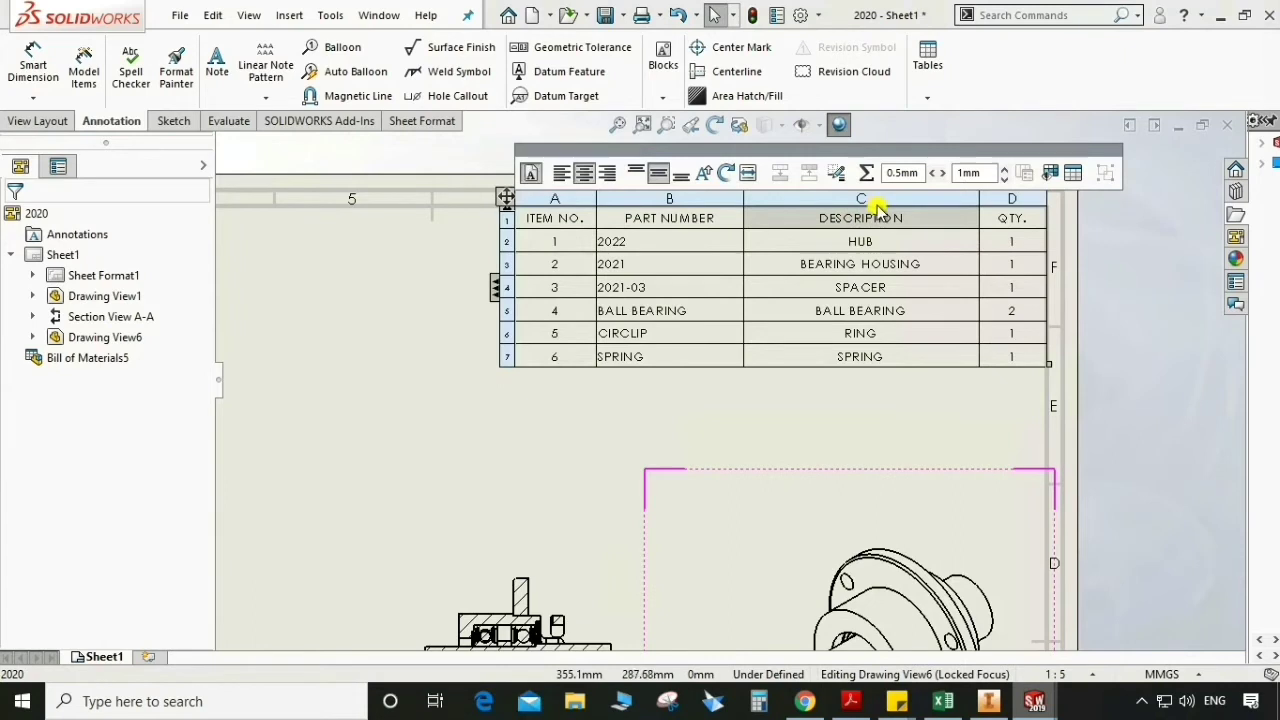
left_click(883, 203)
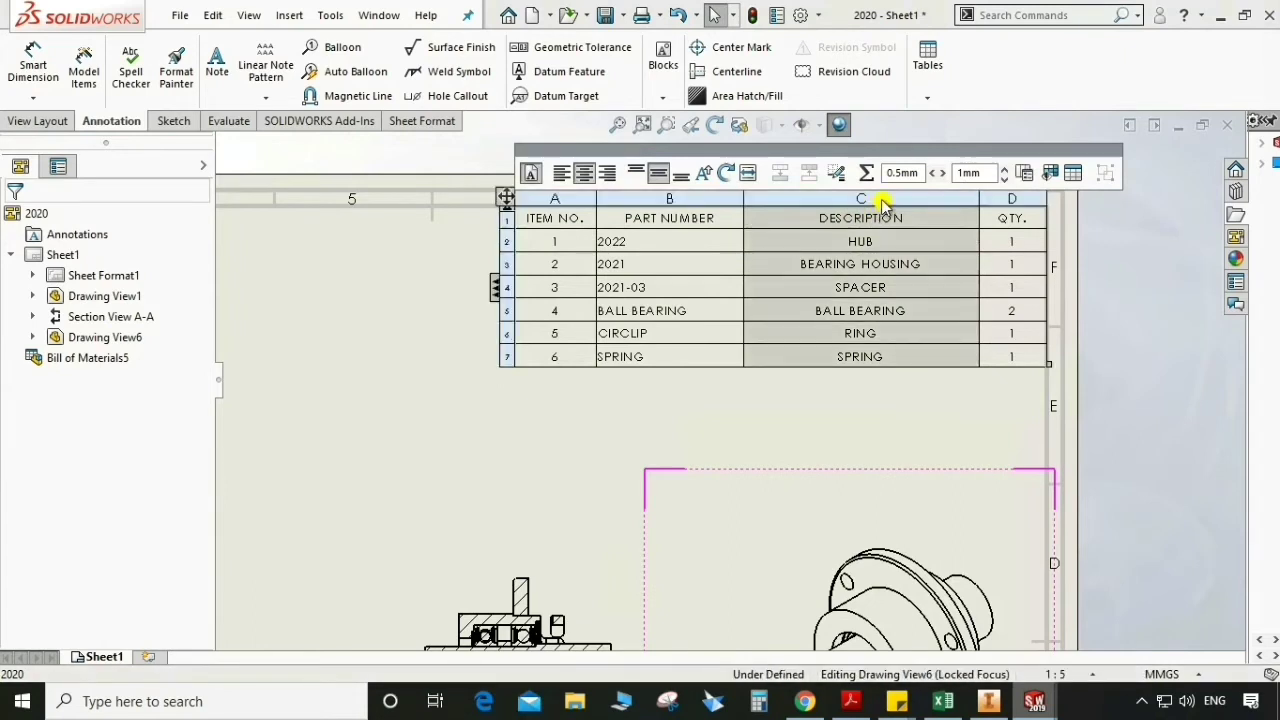
left_click(1024, 173)
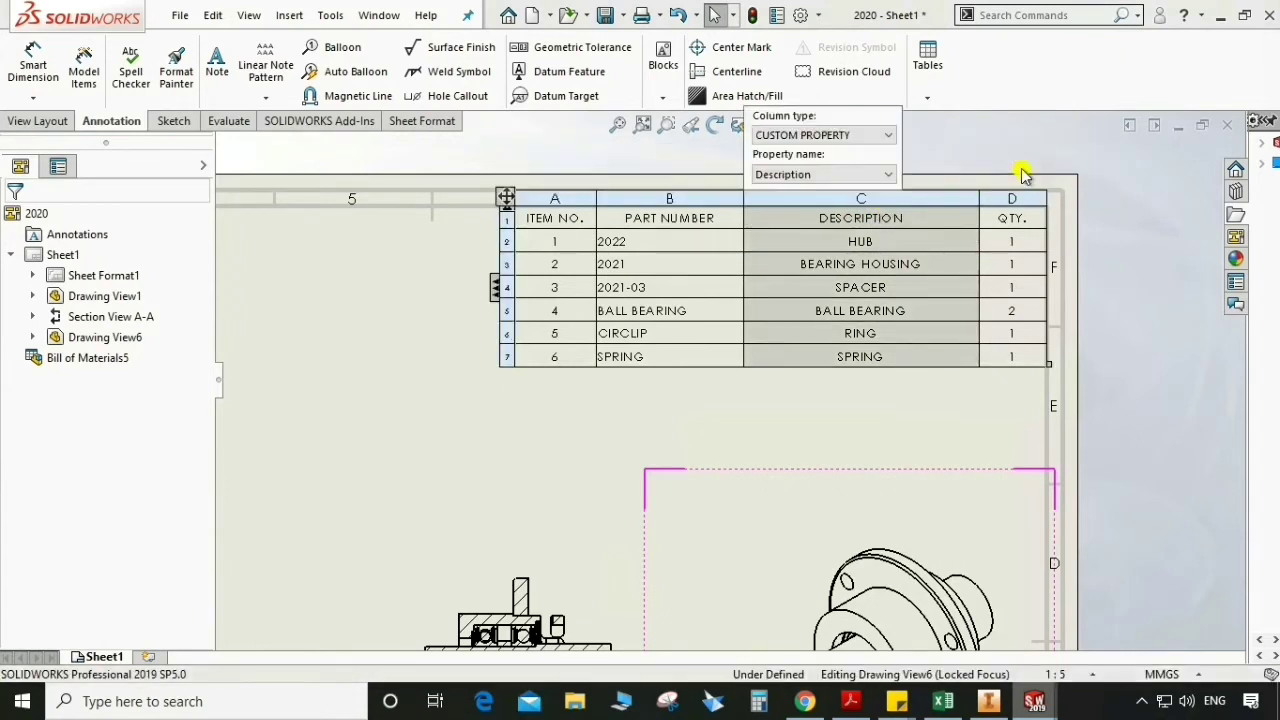
left_click(885, 139)
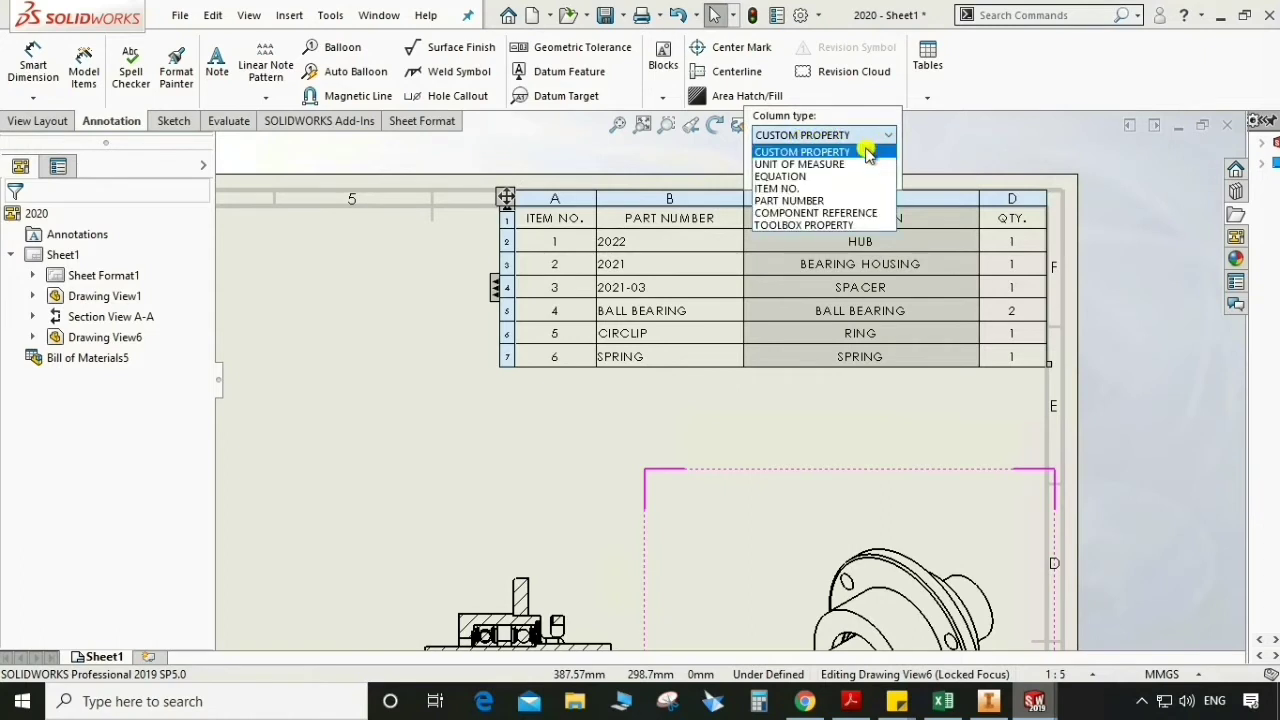
left_click(867, 152)
left_click(884, 175)
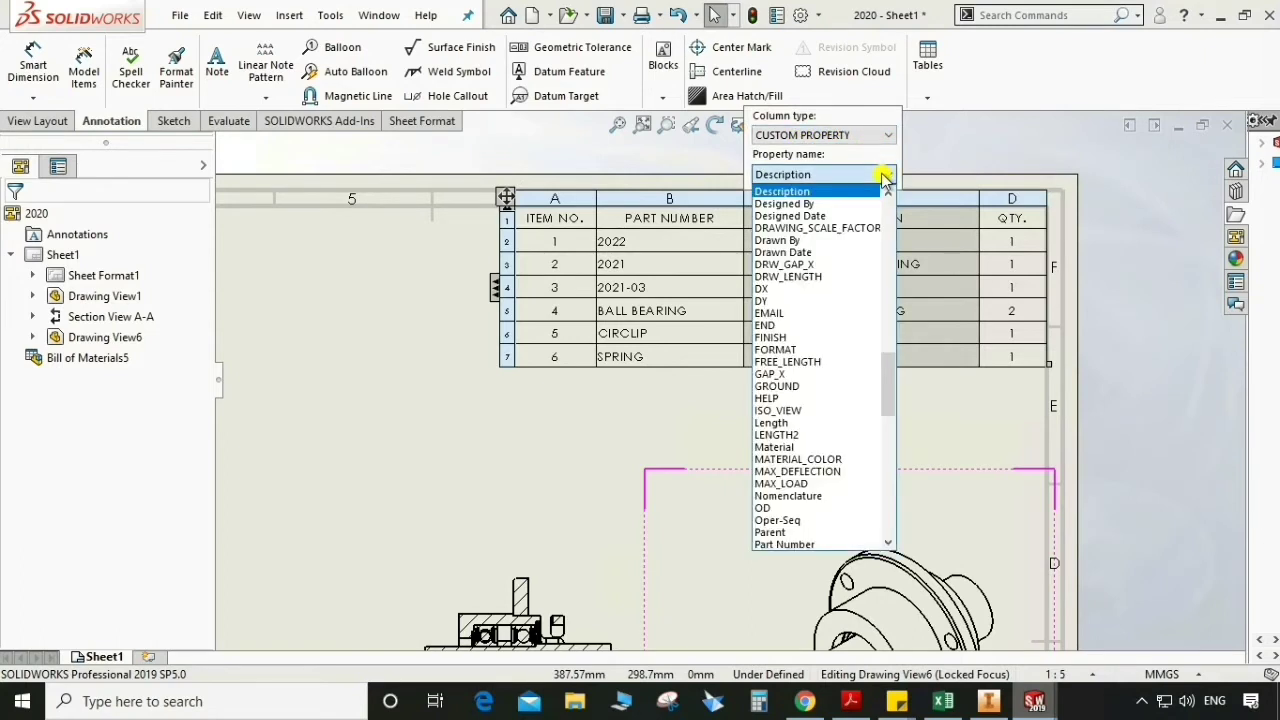
left_click(872, 190)
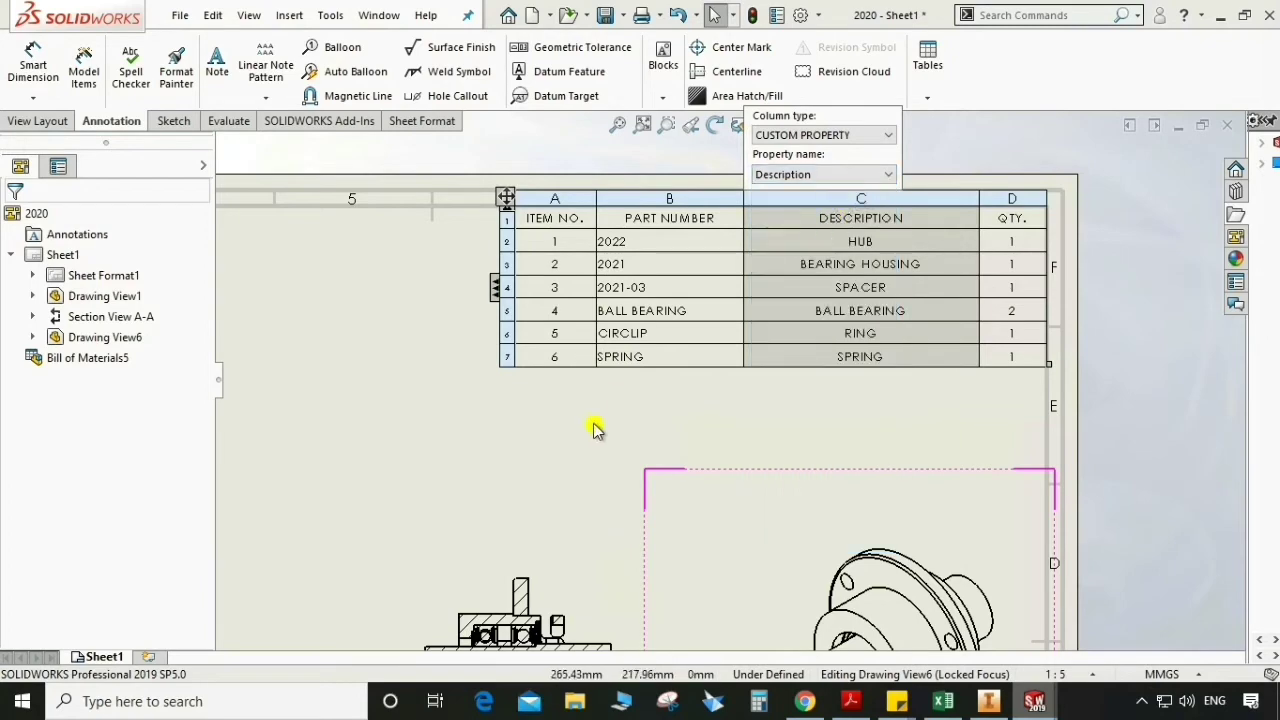
left_click(838, 406)
key("f")
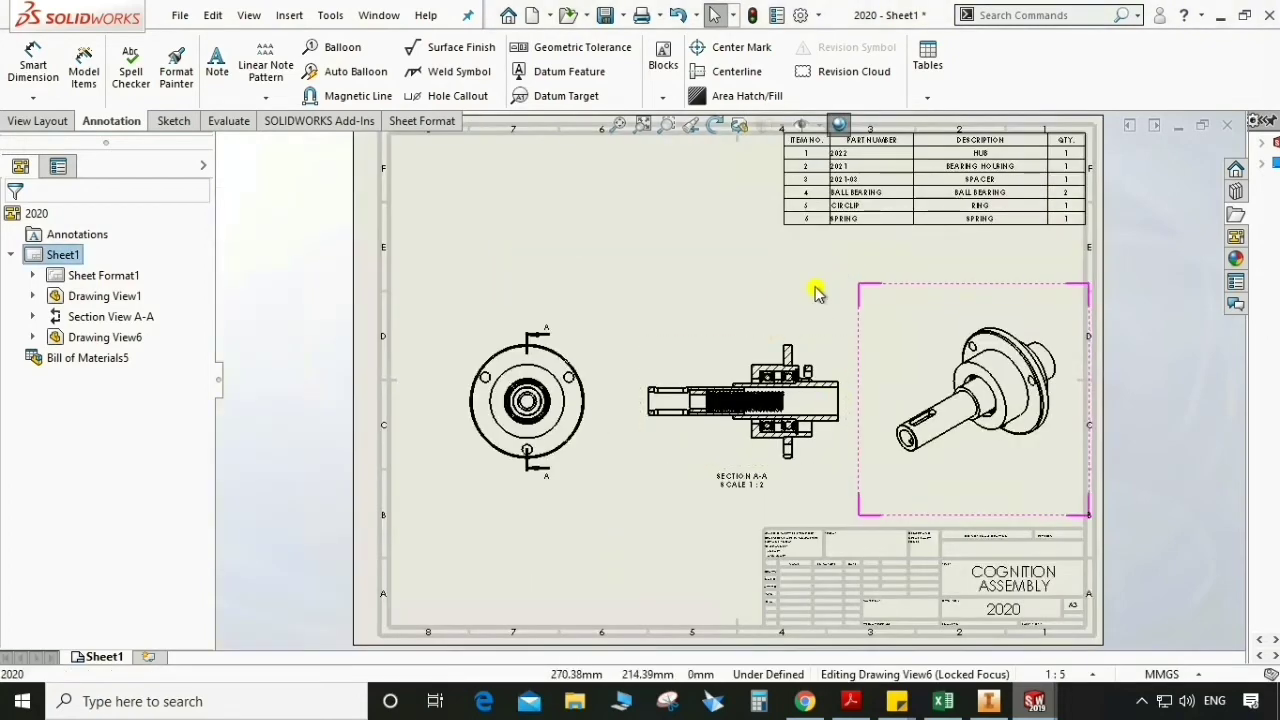
scroll(863, 163, "down", 3)
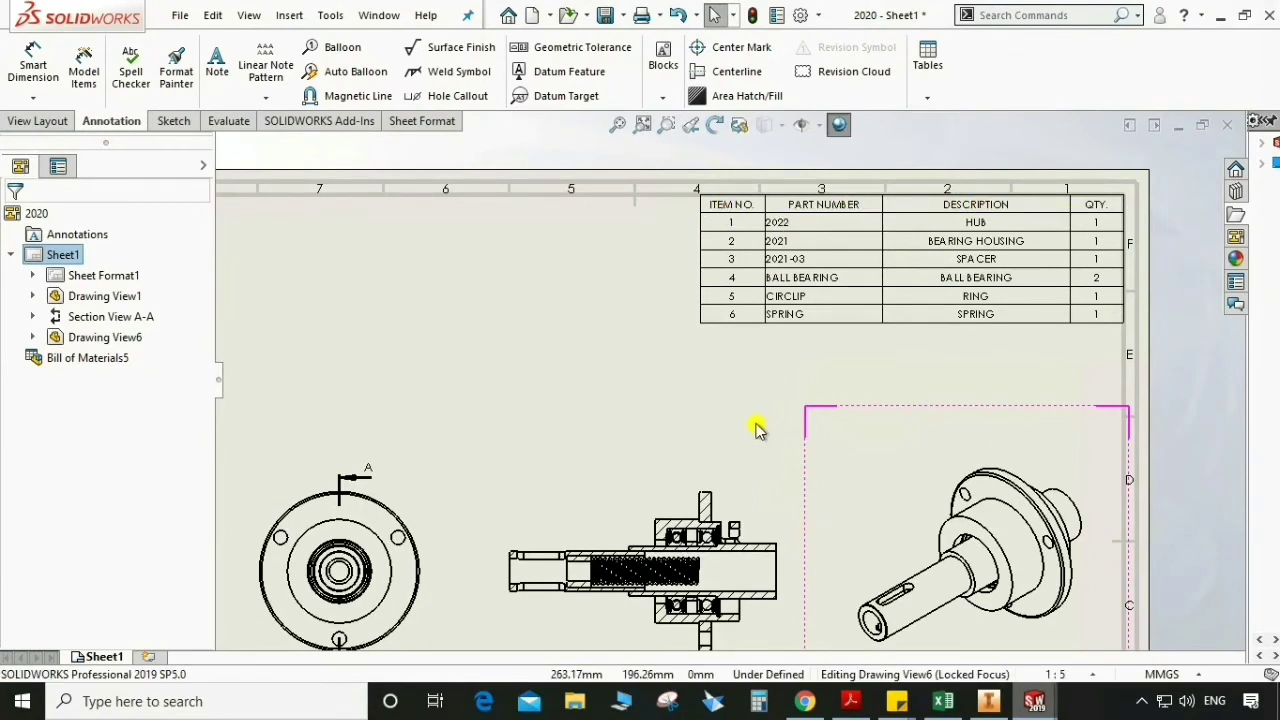
Fit the sheet in view and nudge section A-A slightly left.
key("f")
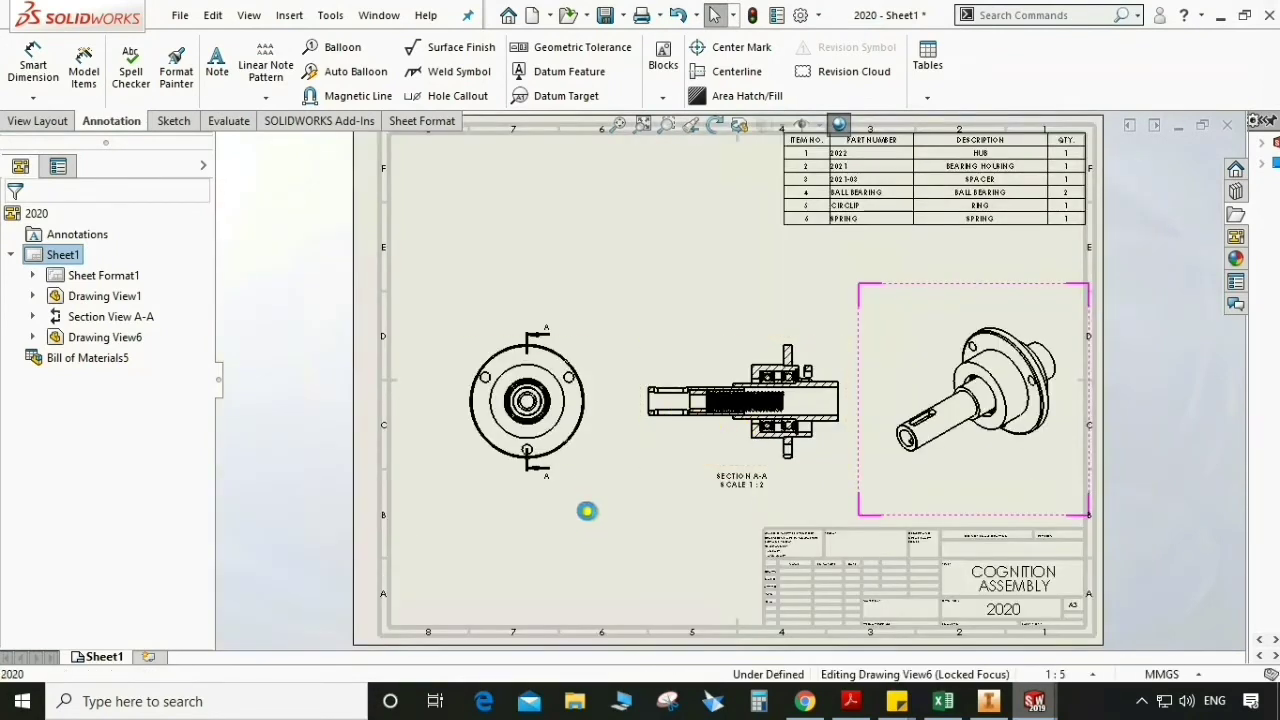
left_click_drag(746, 465, 735, 468)
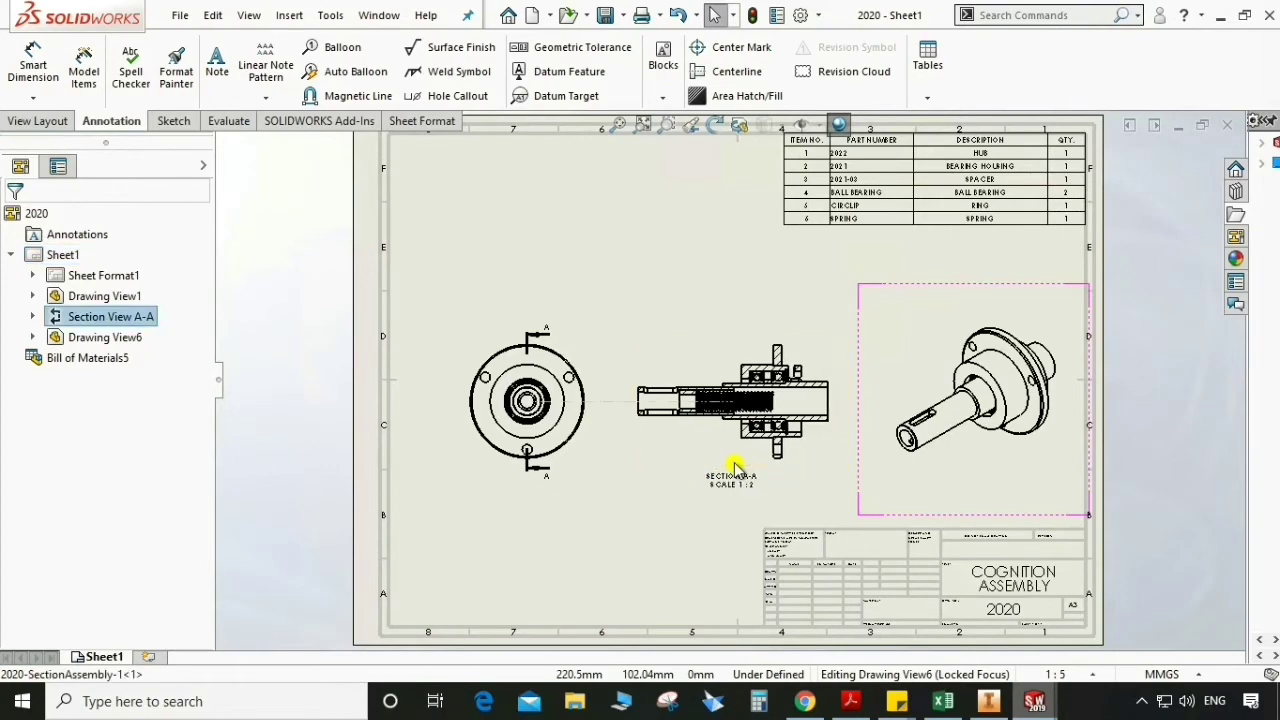
left_click(519, 514)
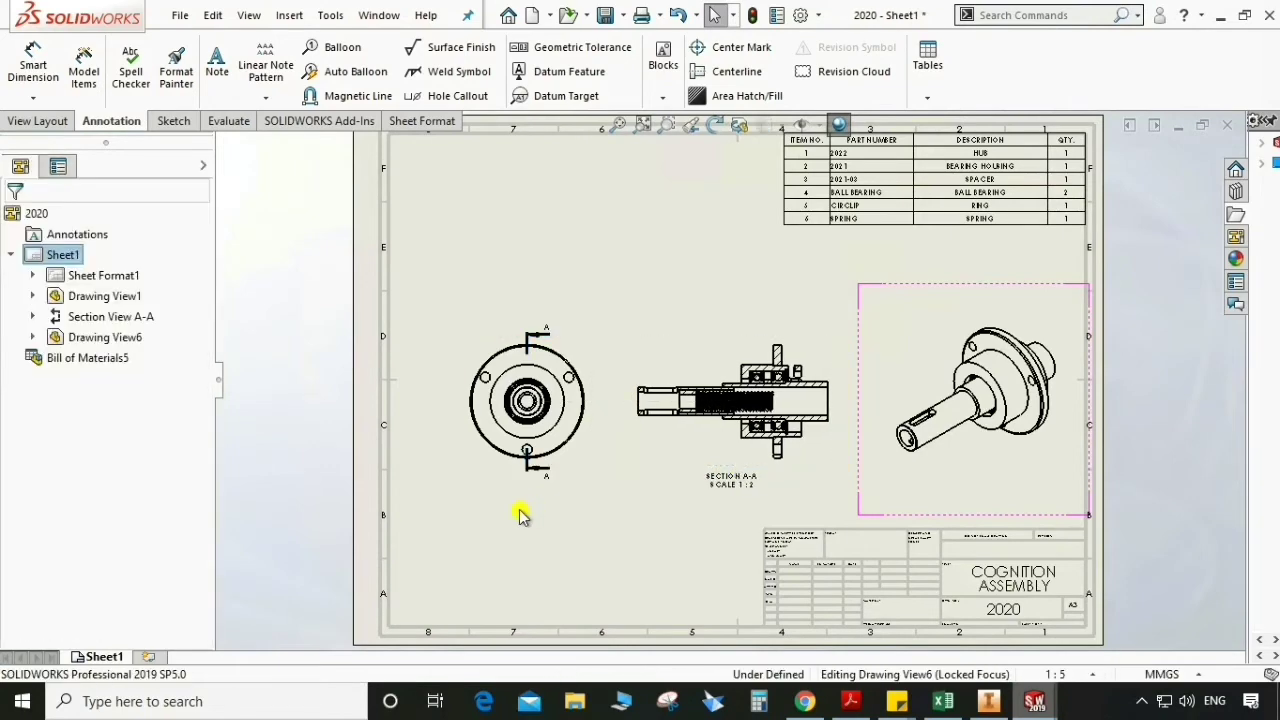
scroll(749, 414, "down", 3)
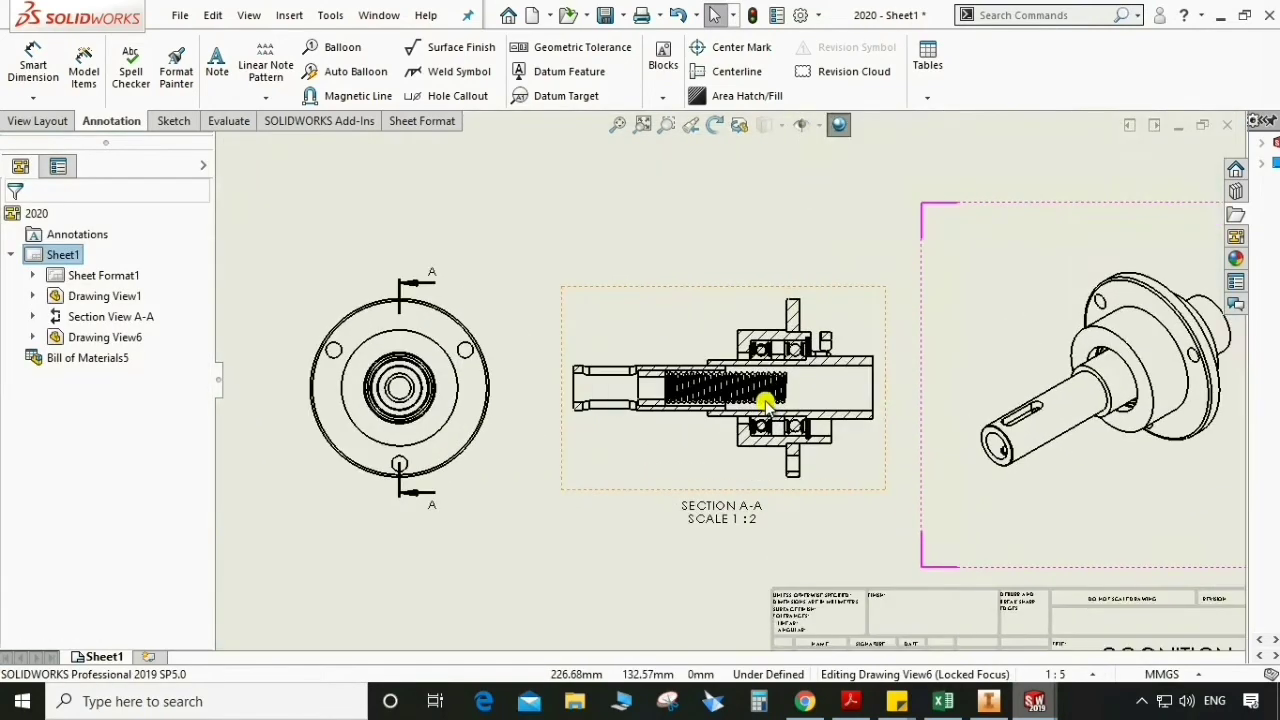
scroll(766, 402, "down", 4)
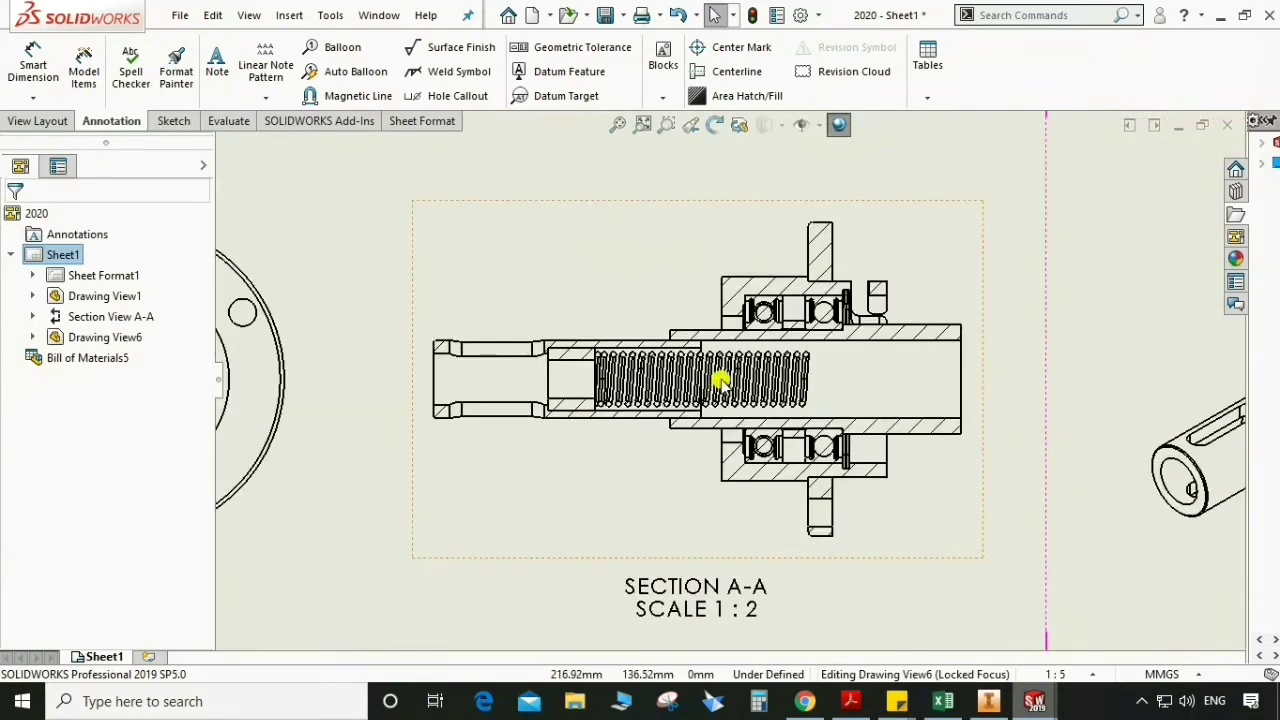
In section A-A's Section Scope properties, exclude the spring from the cut.
right_click(643, 471)
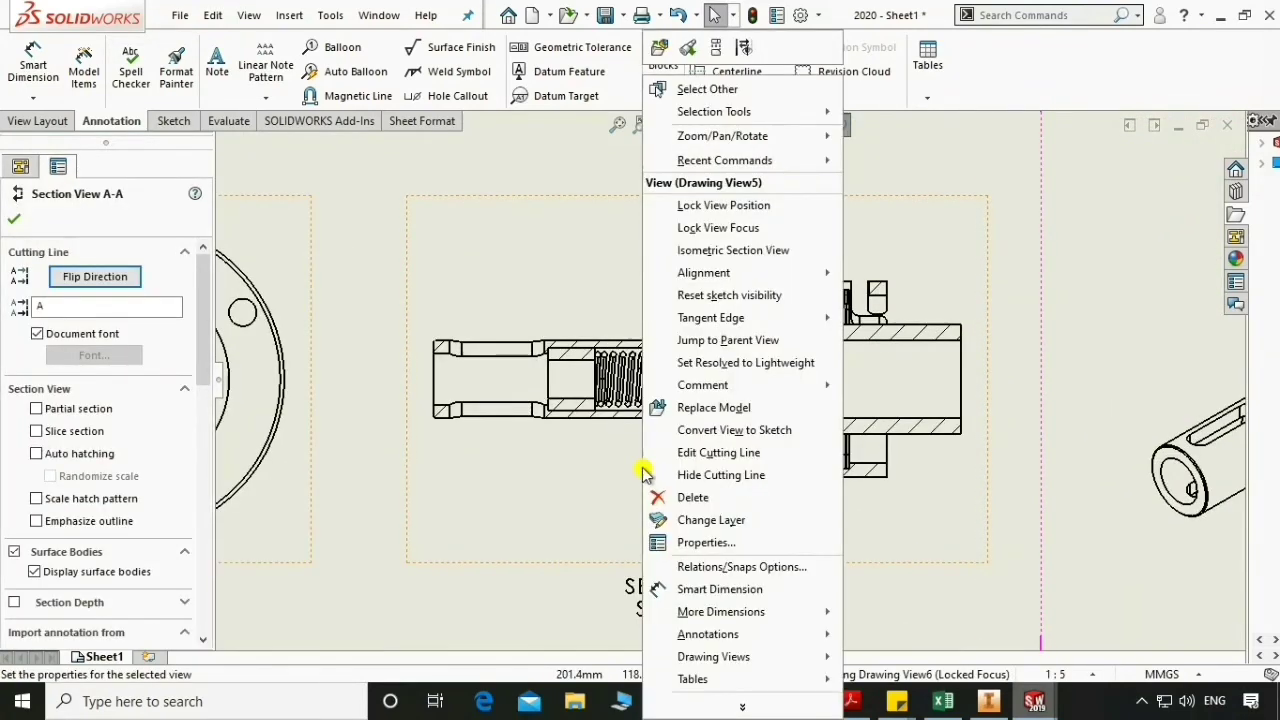
left_click(729, 541)
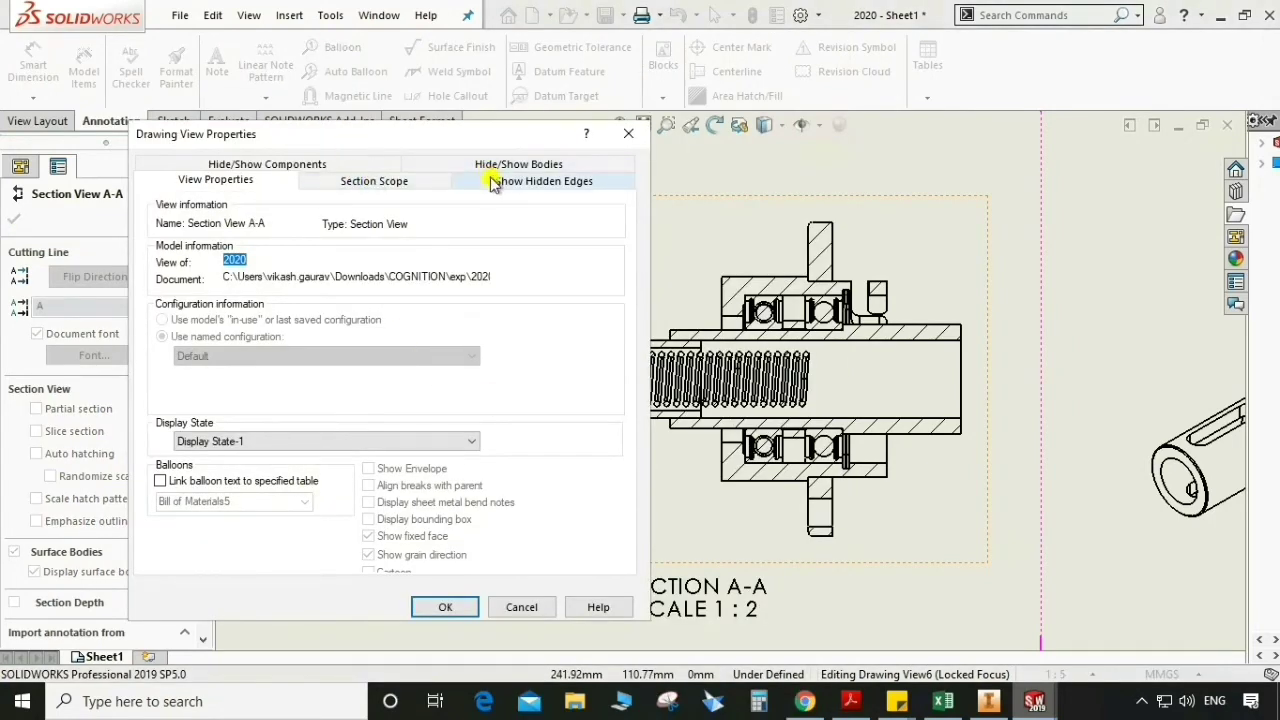
left_click(345, 167)
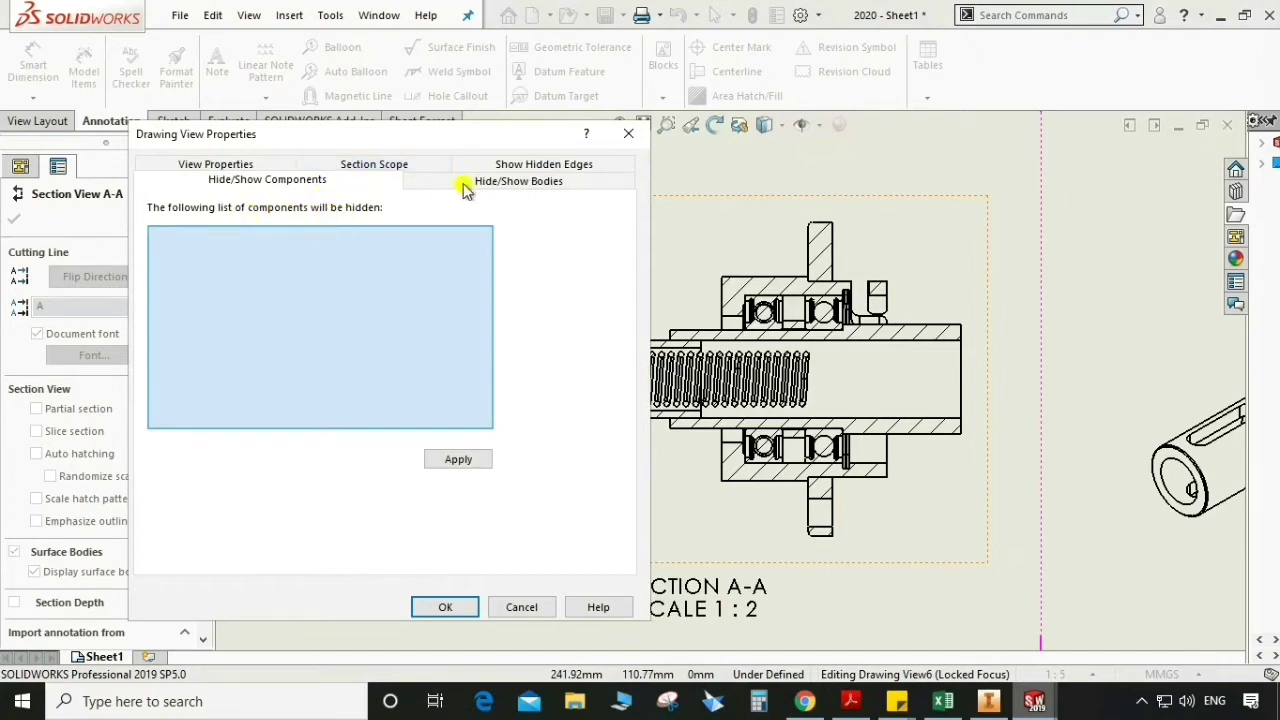
left_click(512, 166)
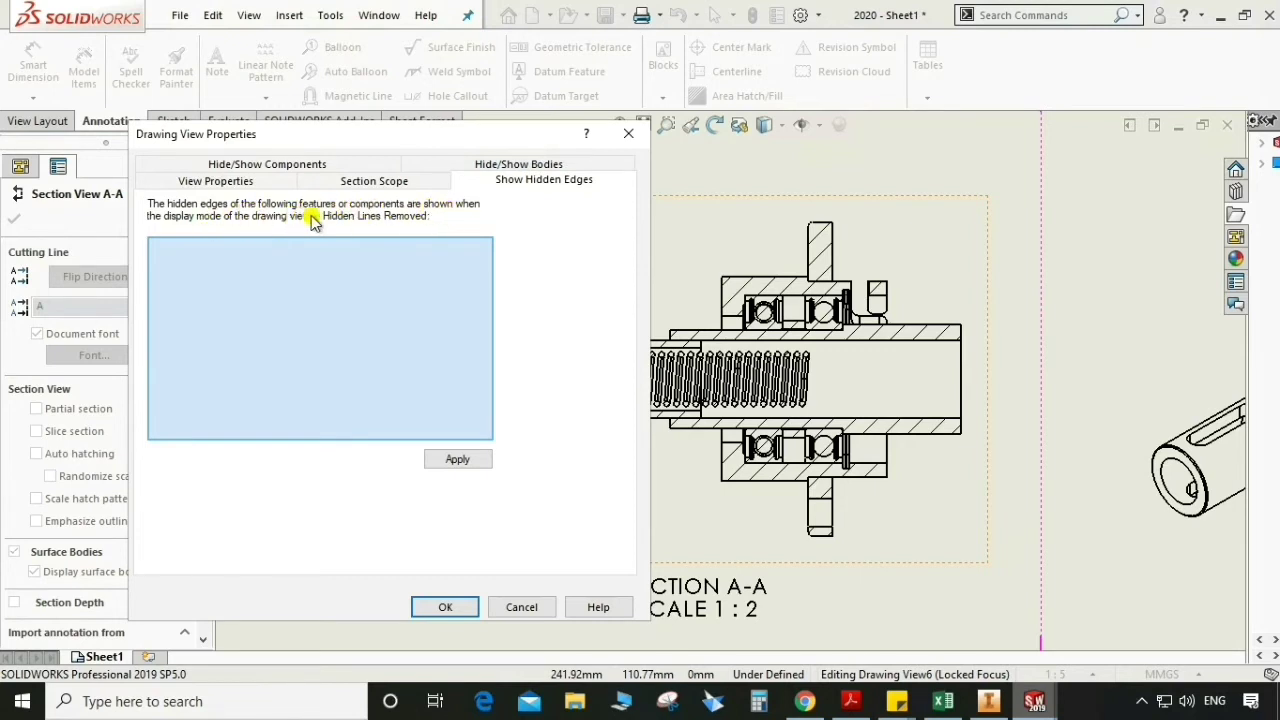
left_click(396, 179)
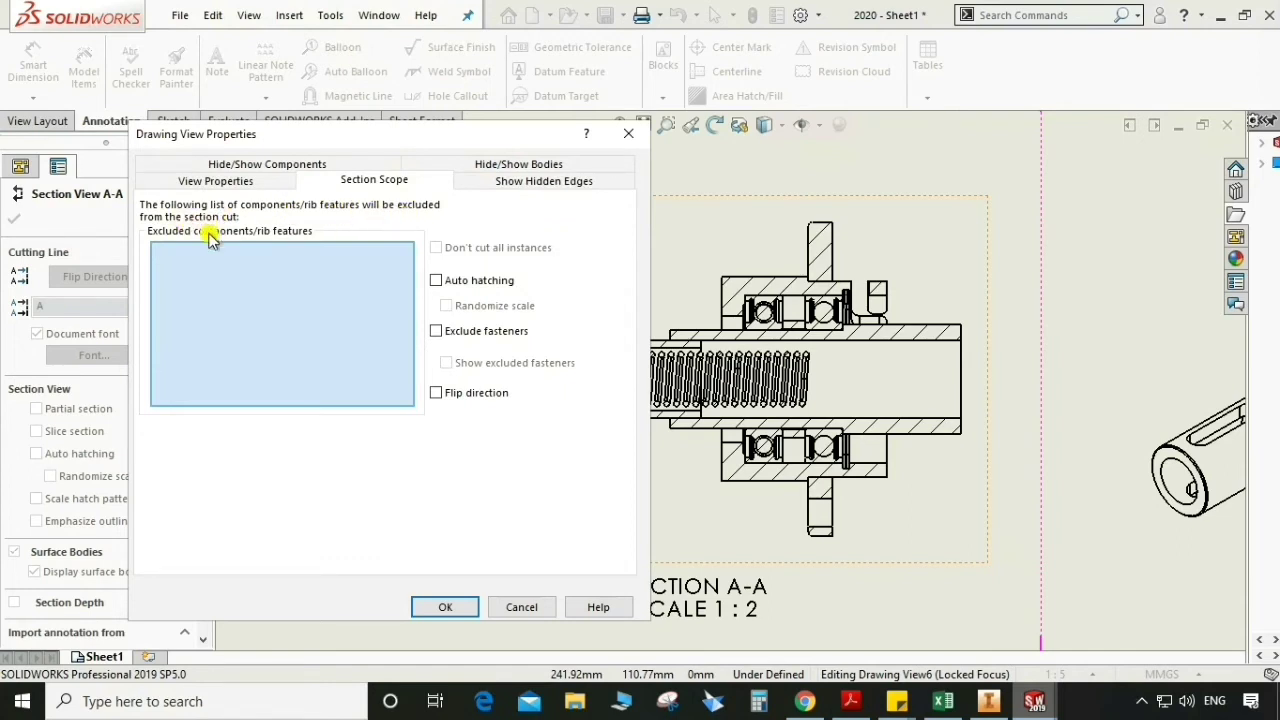
left_click(786, 397)
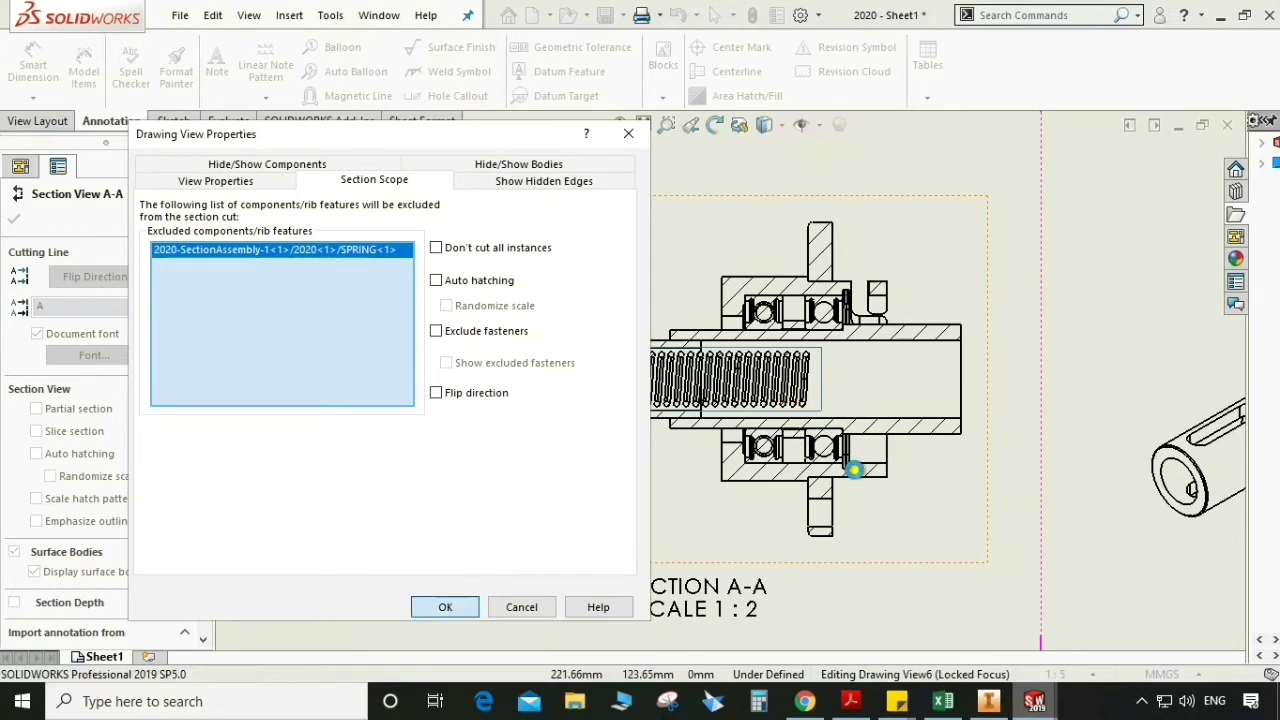
key("Return")
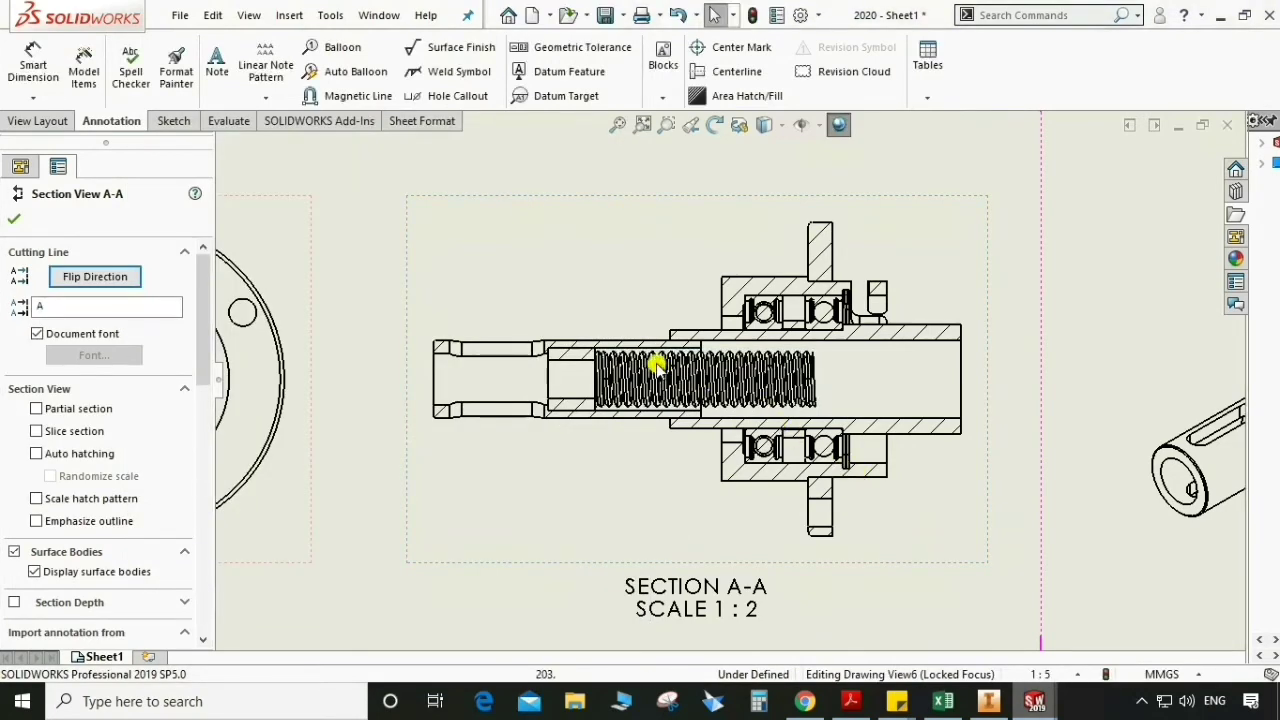
Auto-balloon the front and section views.
scroll(655, 365, "down", 1)
key("f")
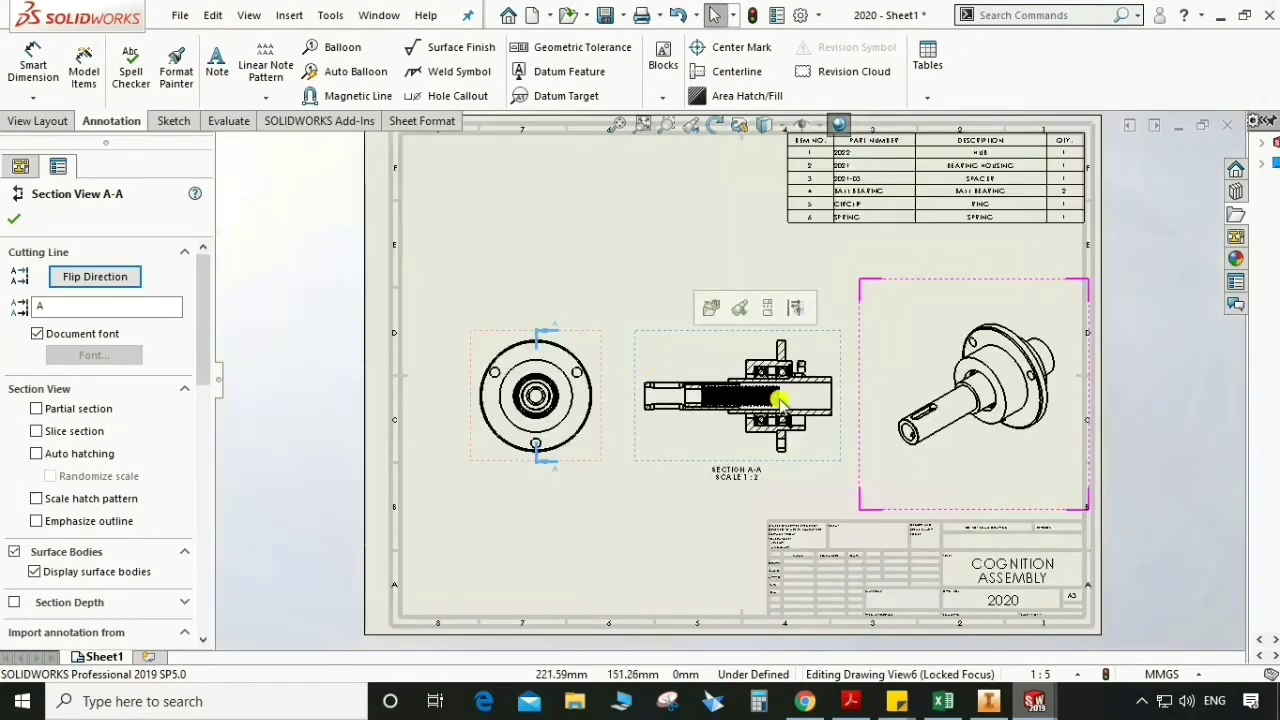
left_click(660, 515)
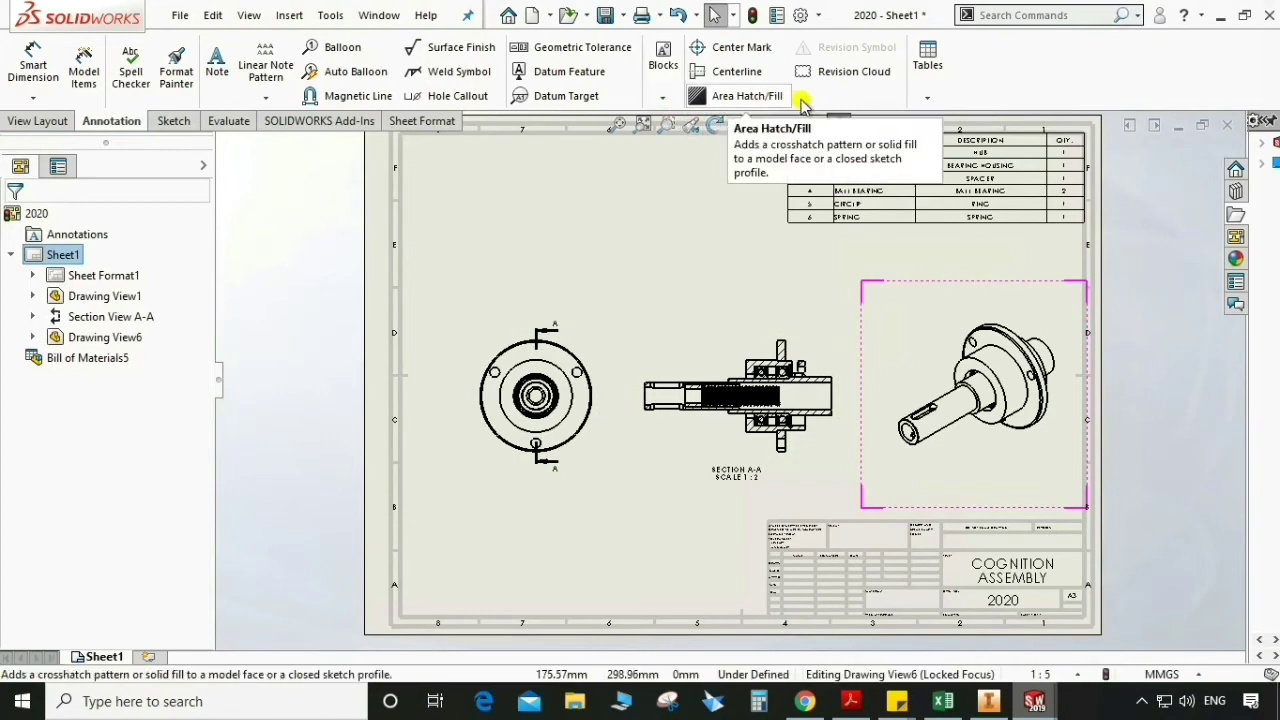
left_click(362, 75)
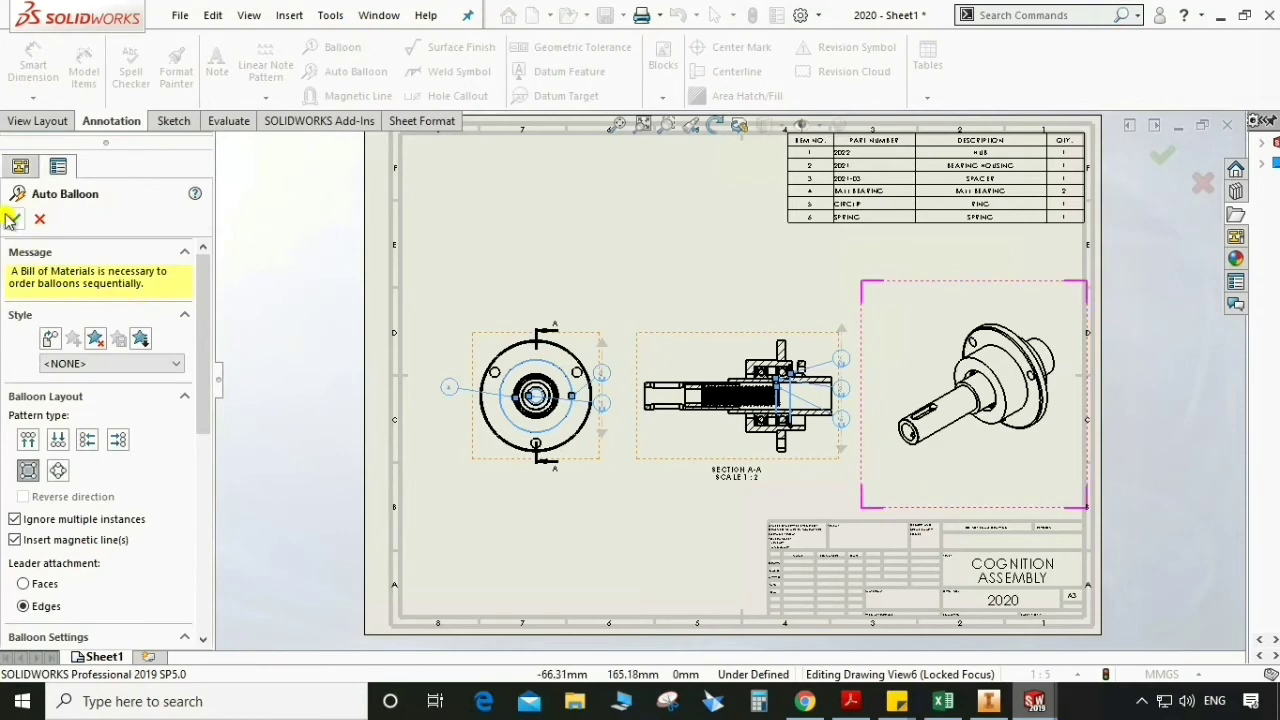
left_click(13, 219)
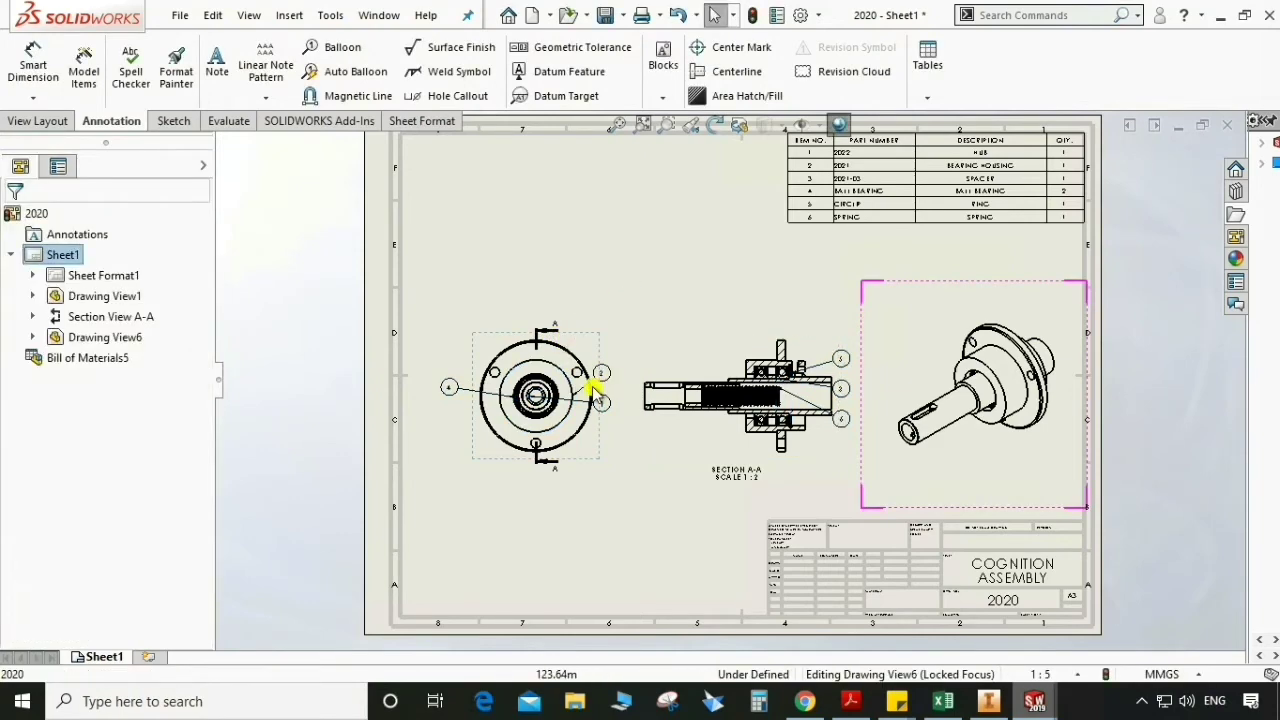
Reposition balloons 2 and 1 around the front view and raise balloon 5 beside section A-A.
scroll(600, 378, "down", 3)
left_click_drag(652, 362, 669, 330)
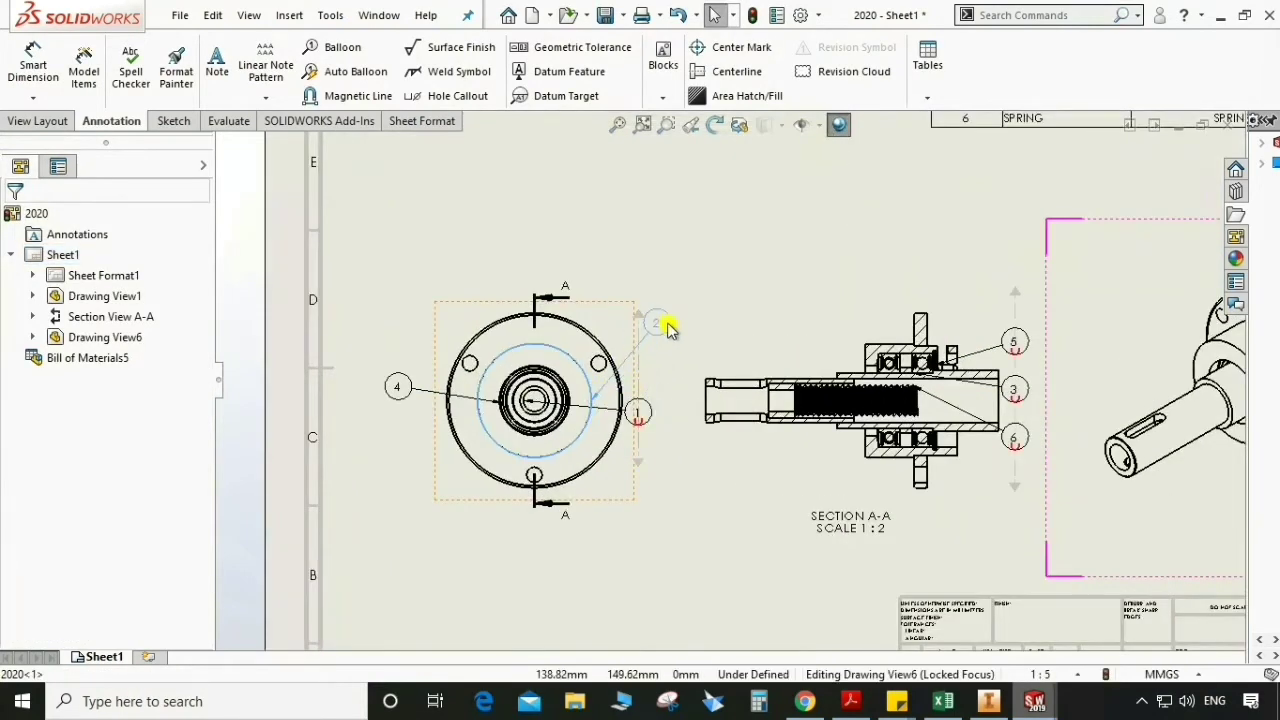
left_click_drag(650, 403, 444, 284)
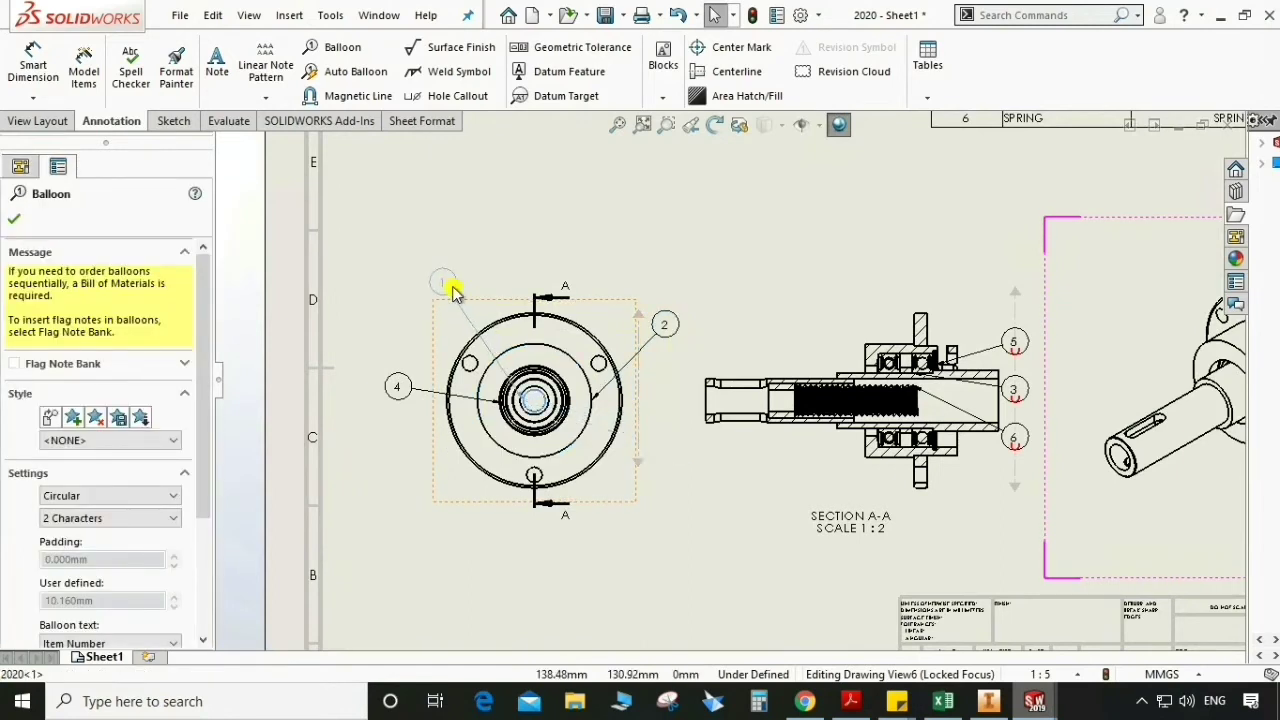
left_click(633, 421)
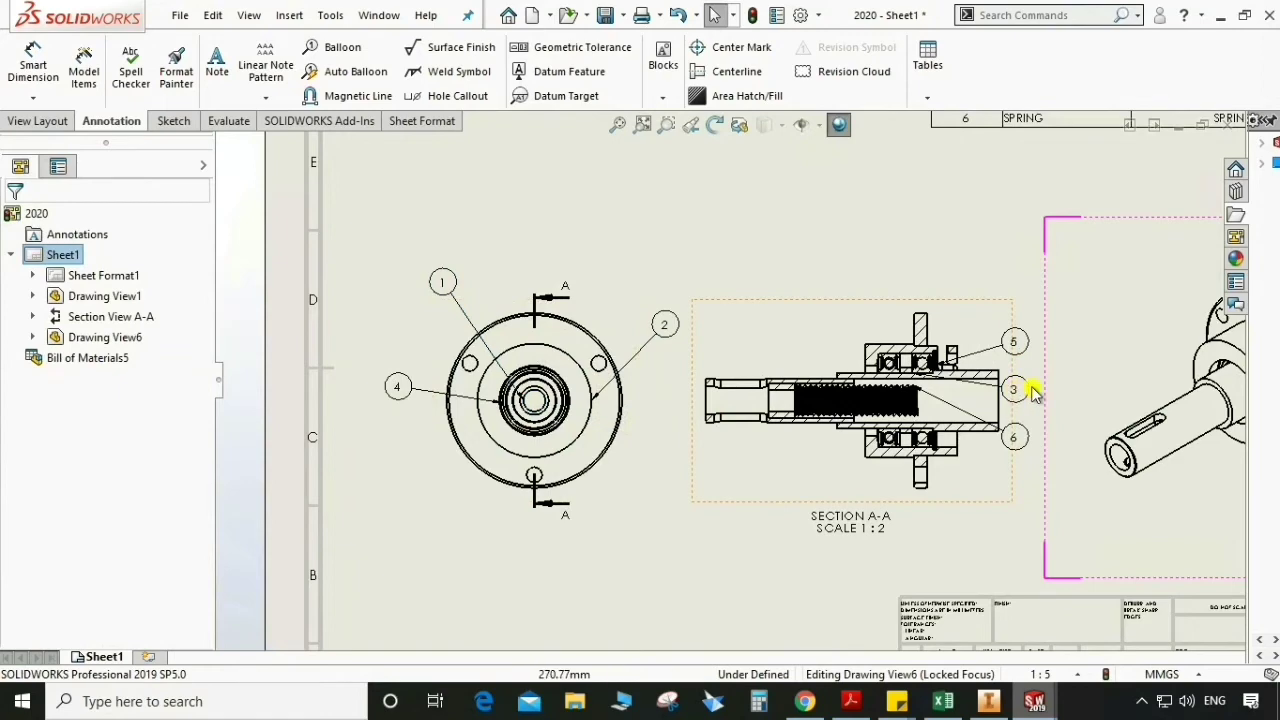
scroll(1050, 390, "down", 3)
left_click_drag(900, 314, 902, 282)
left_click(903, 372)
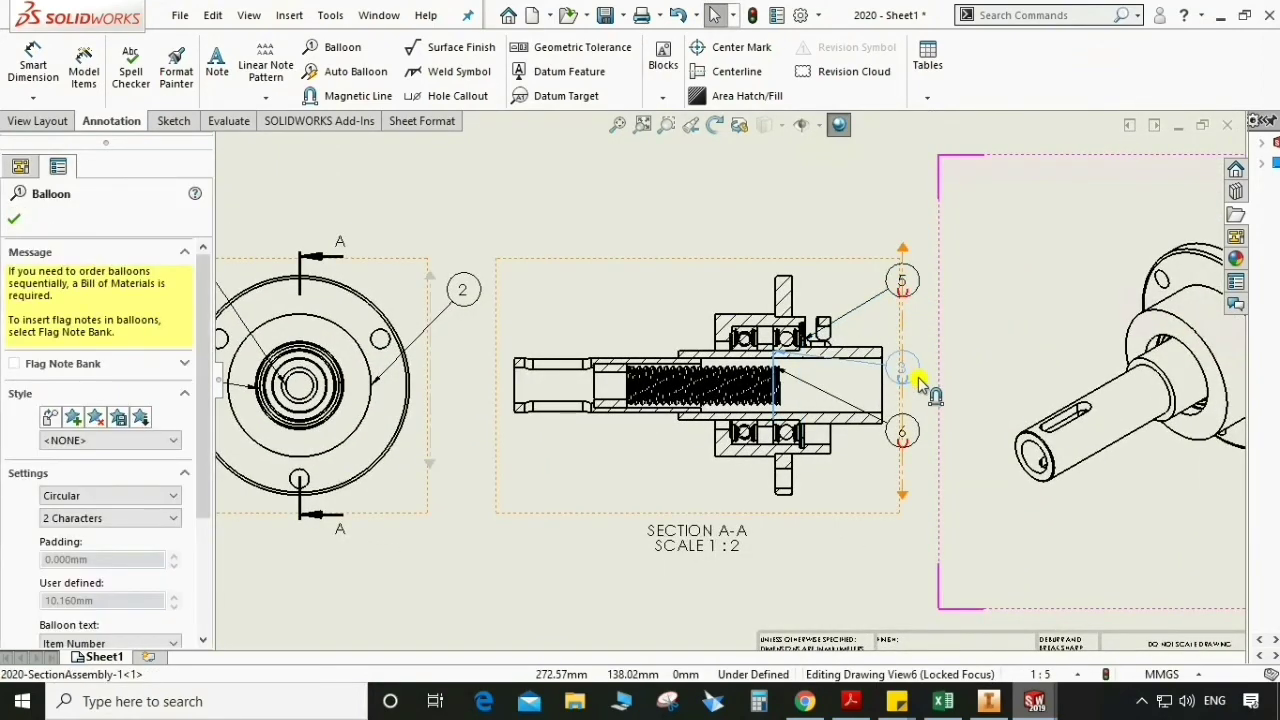
scroll(590, 485, "up", 3)
scroll(560, 540, "up", 1)
scroll(510, 571, "up", 1)
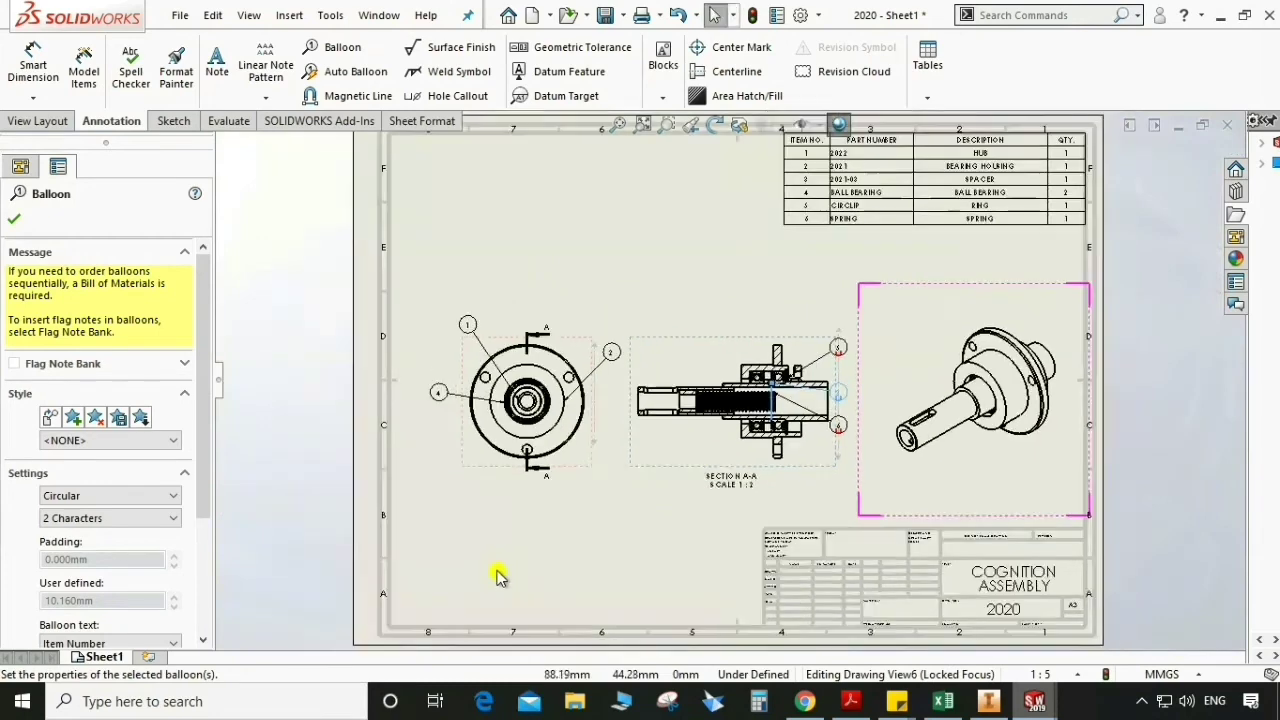
left_click(20, 220)
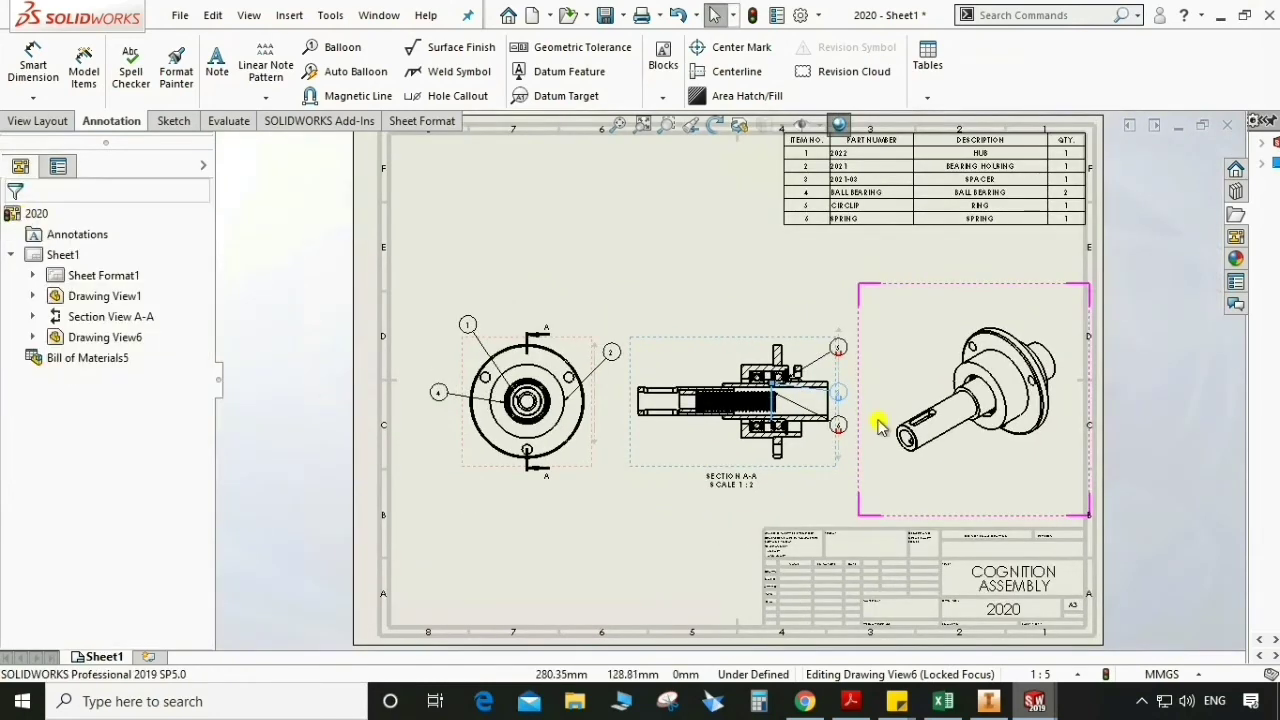
Link the isometric view's balloon text to Bill of Materials5.
left_click(880, 402)
right_click(878, 475)
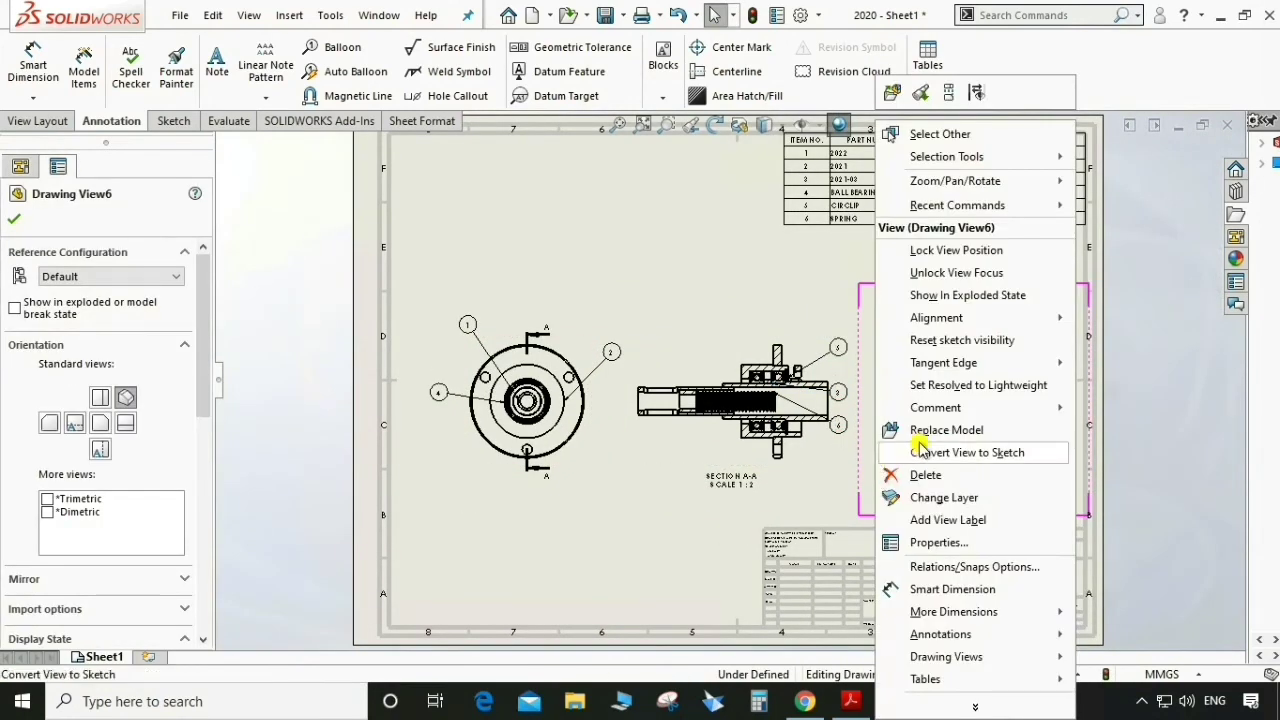
left_click(938, 542)
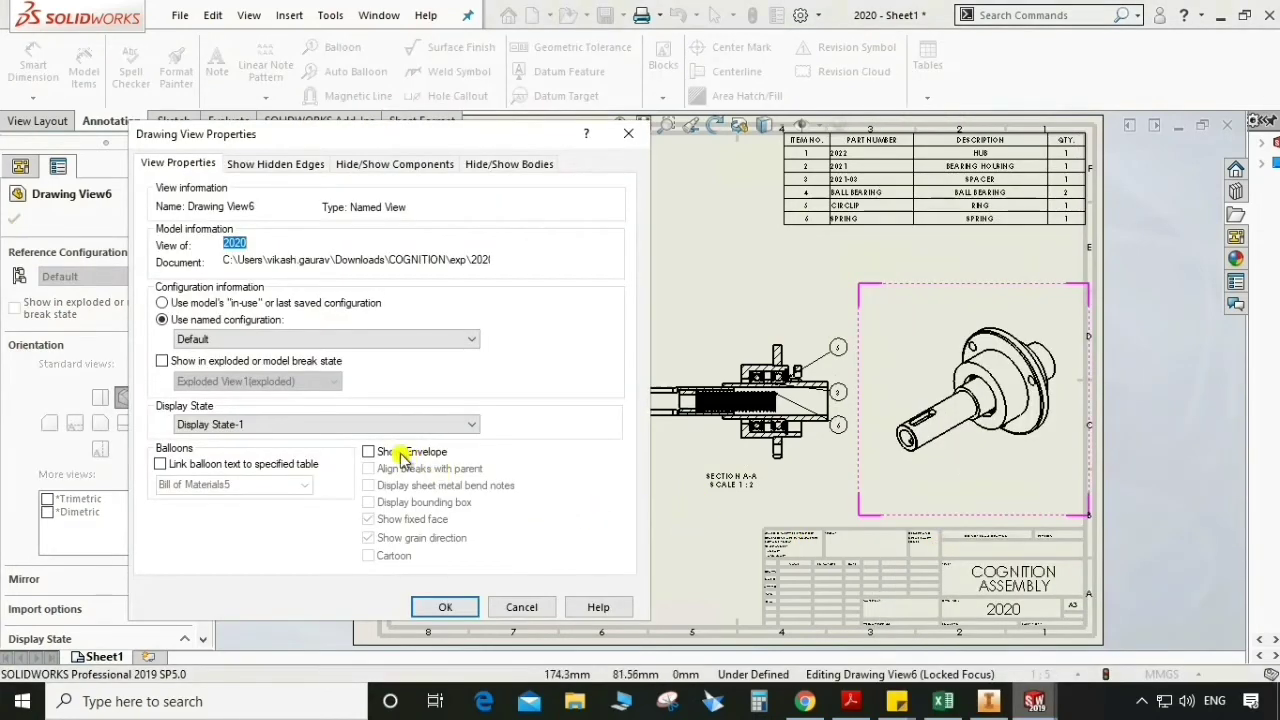
left_click(162, 464)
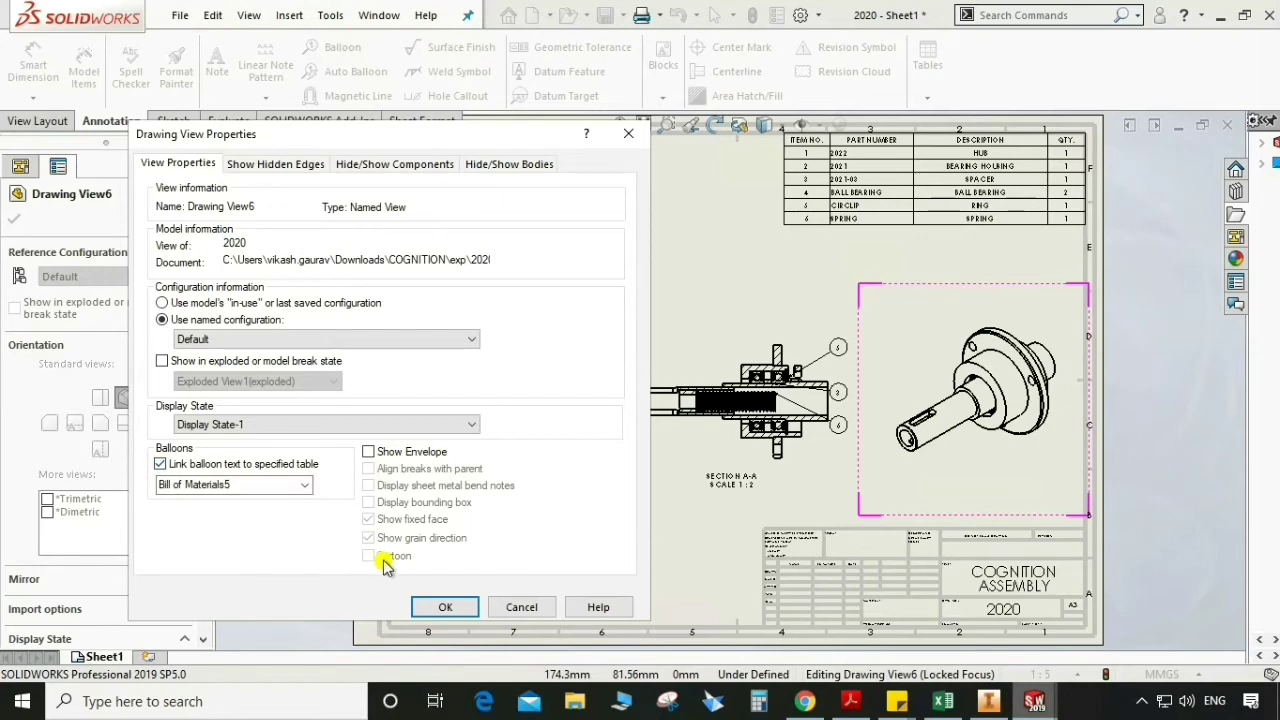
left_click(440, 606)
left_click(718, 562)
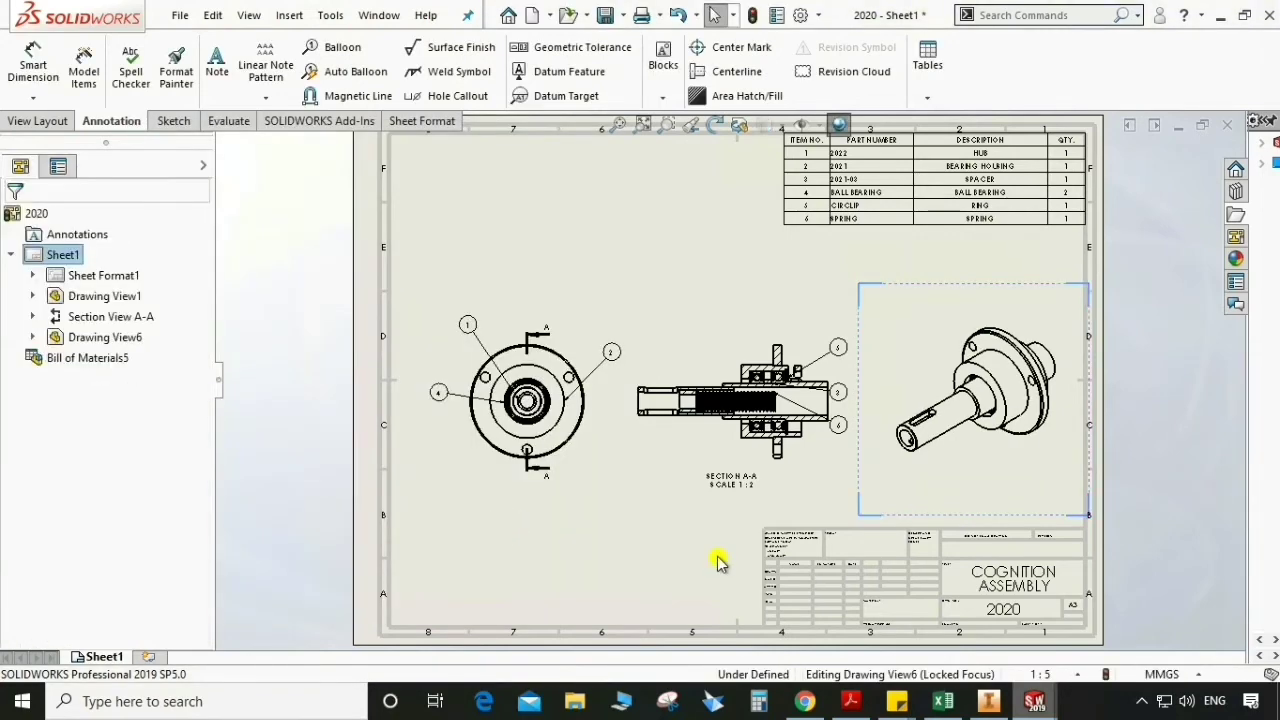
Delete balloons 1, 2 and 4 from the front view and all three from section A-A.
left_click(467, 326)
key("Delete")
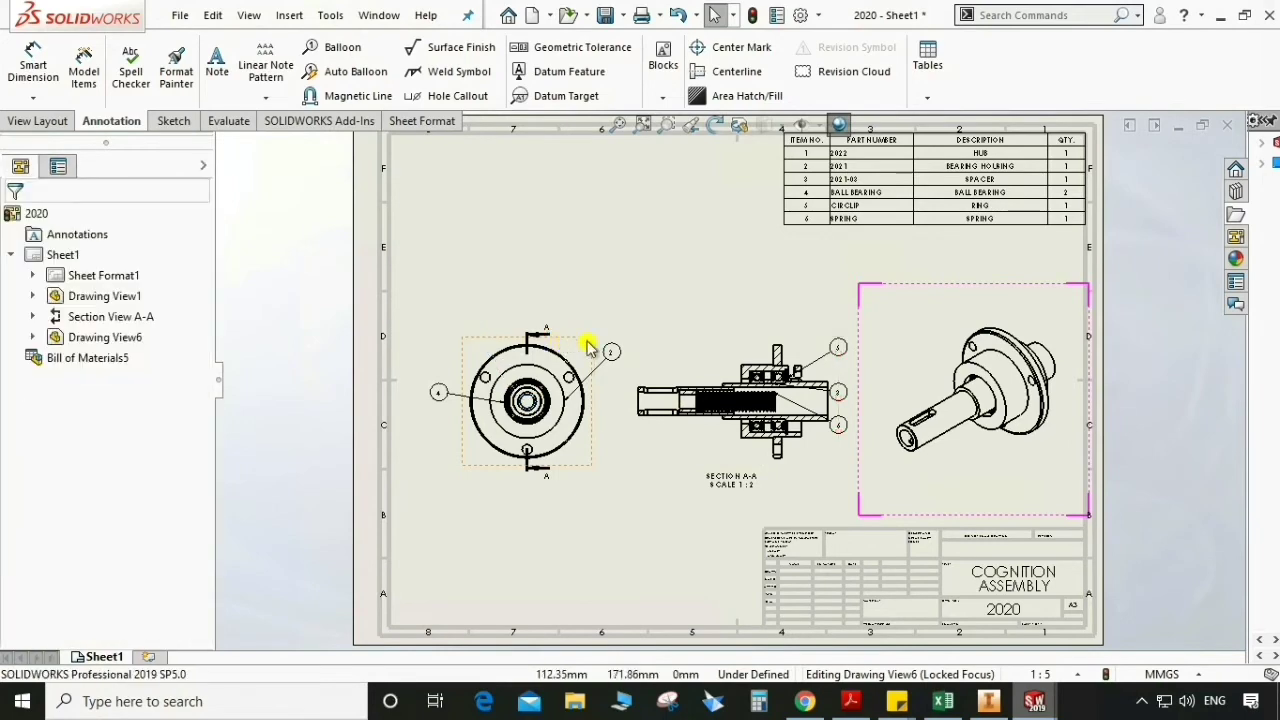
left_click(609, 352)
key("Delete")
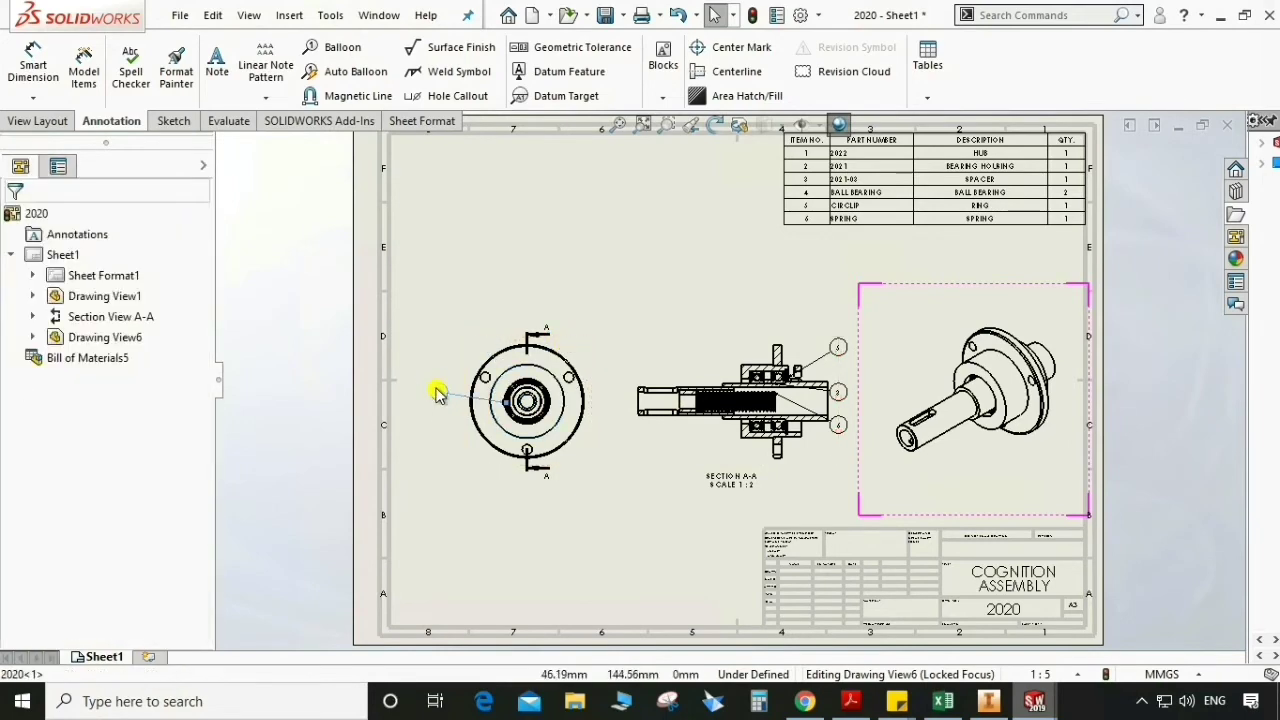
left_click(437, 392)
key("Delete")
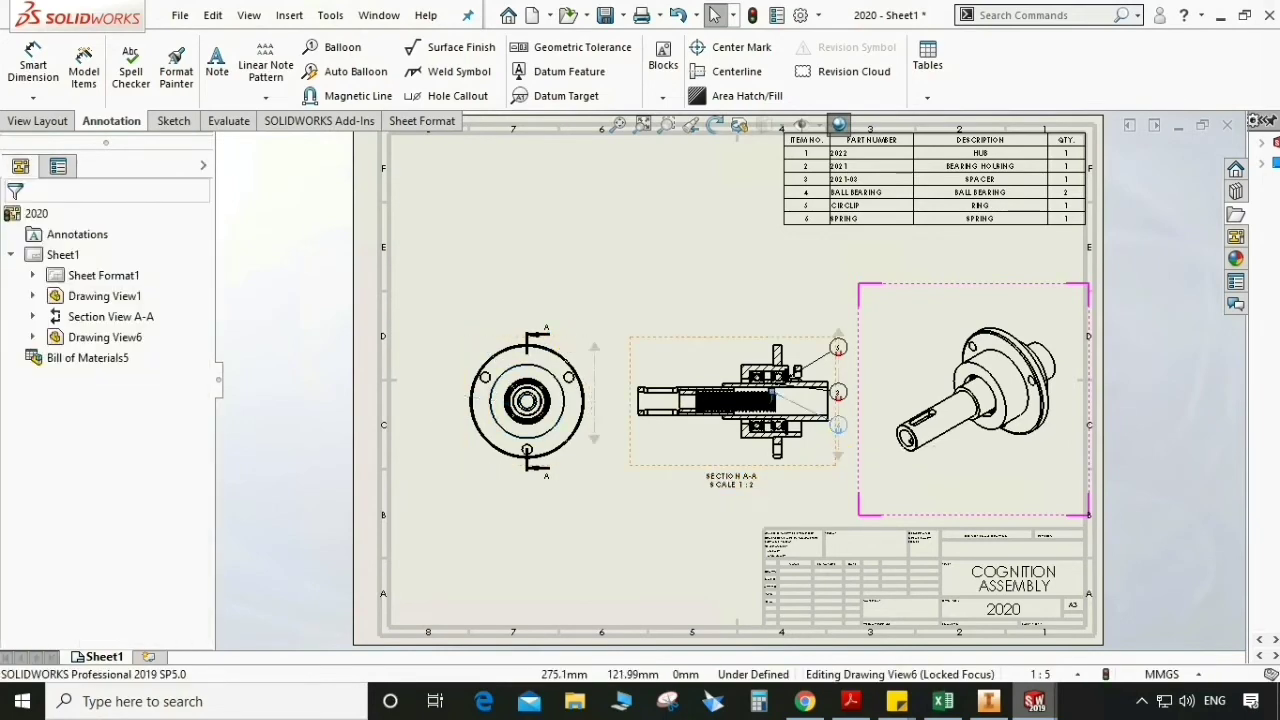
left_click(838, 425)
key("Delete")
left_click(838, 392)
key("Delete")
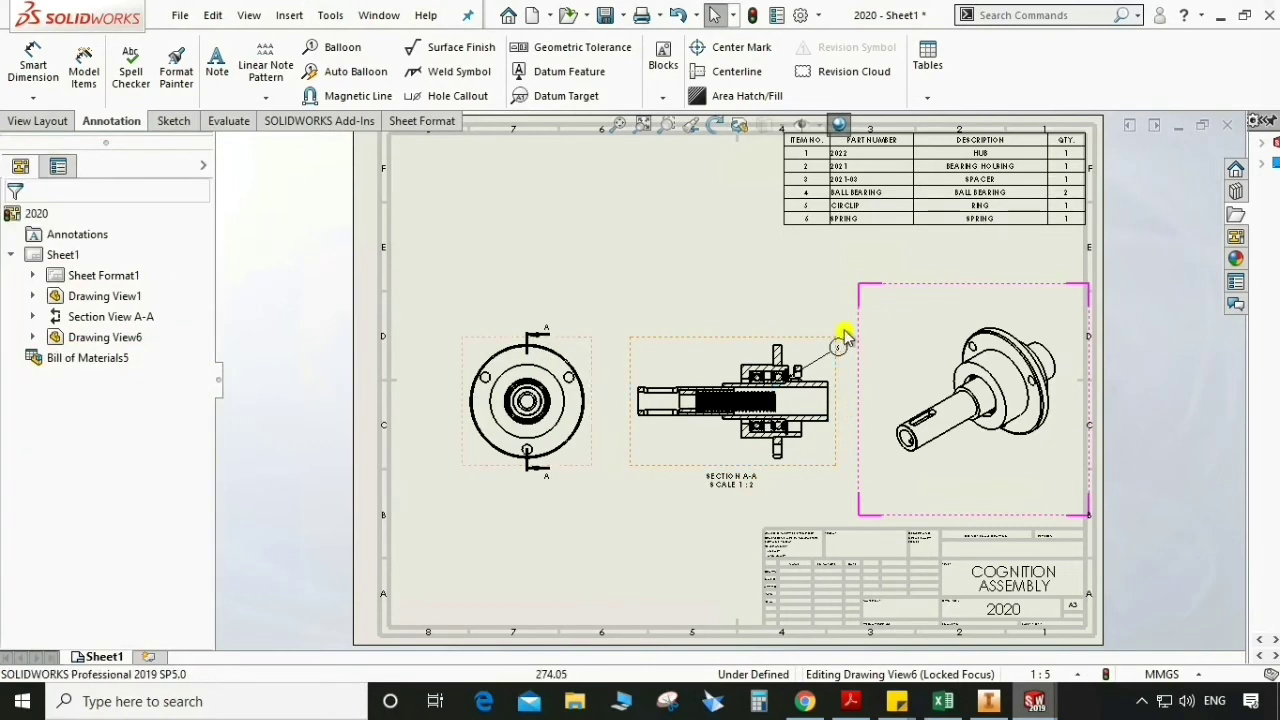
left_click(840, 348)
key("Delete")
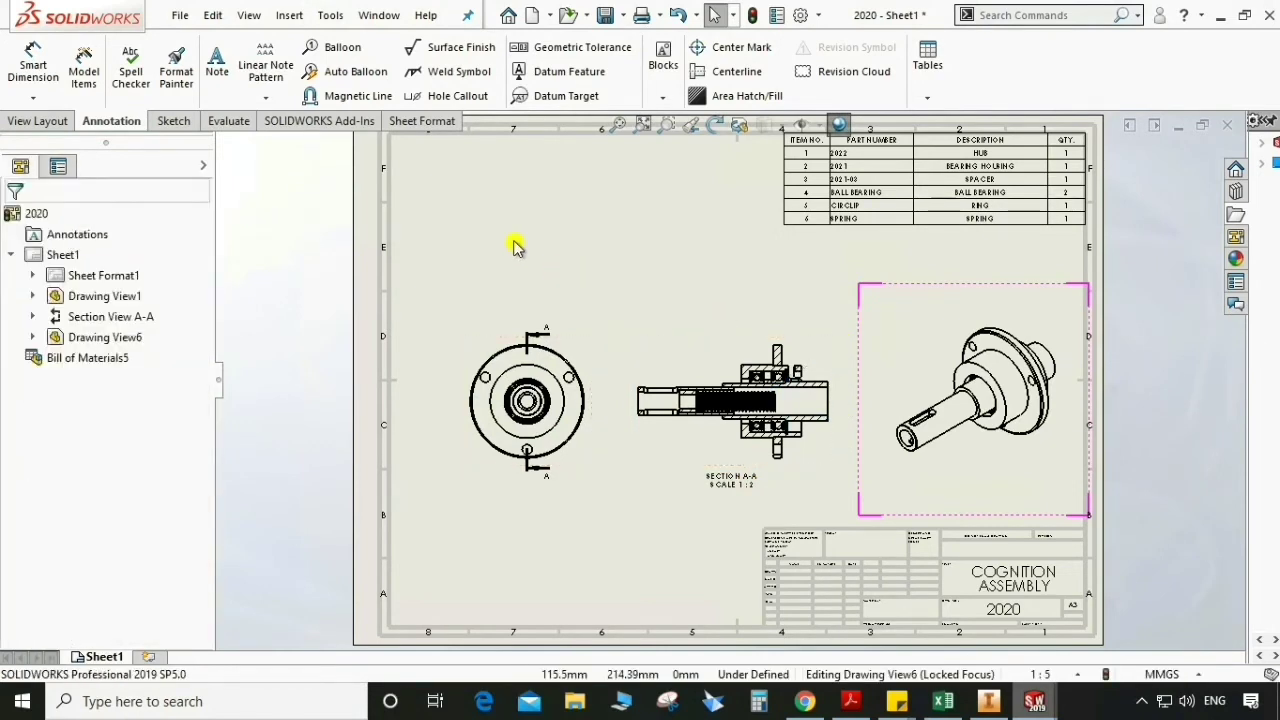
Balloon the hub shaft as item 1 and the housing flange as item 2 on the isometric view.
left_click(336, 49)
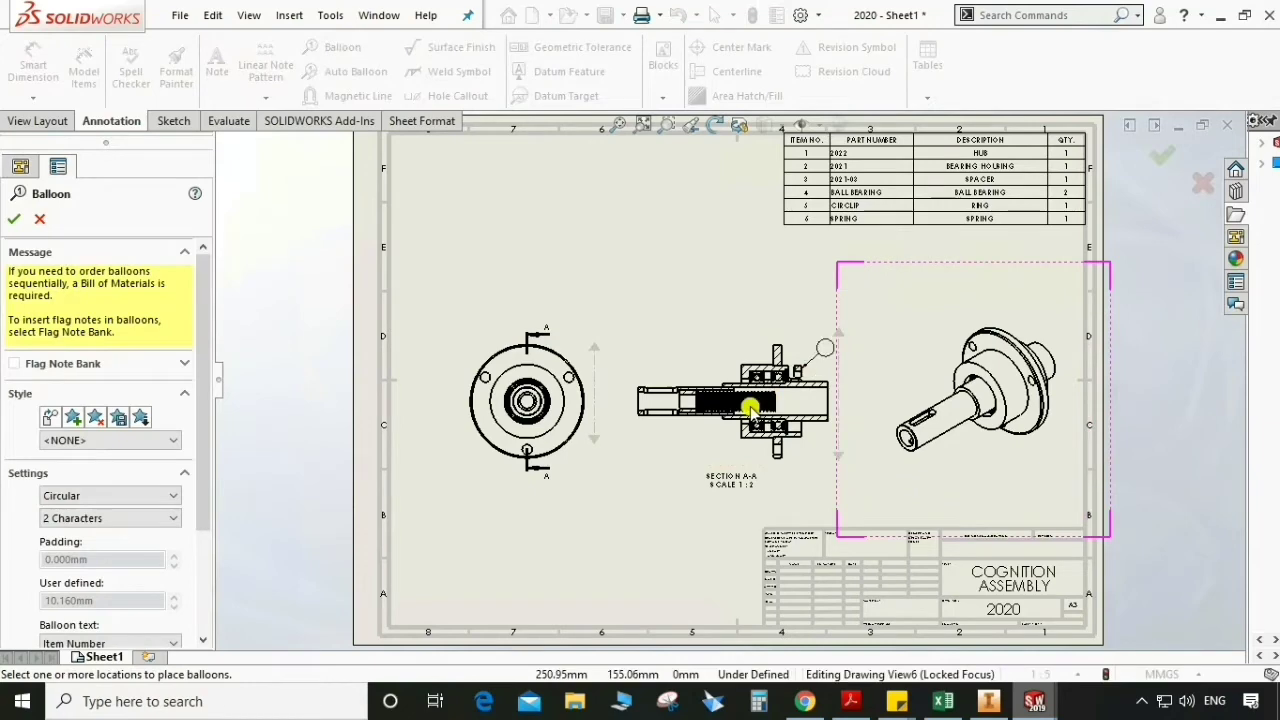
scroll(745, 405, "down", 3)
scroll(1000, 405, "down", 2)
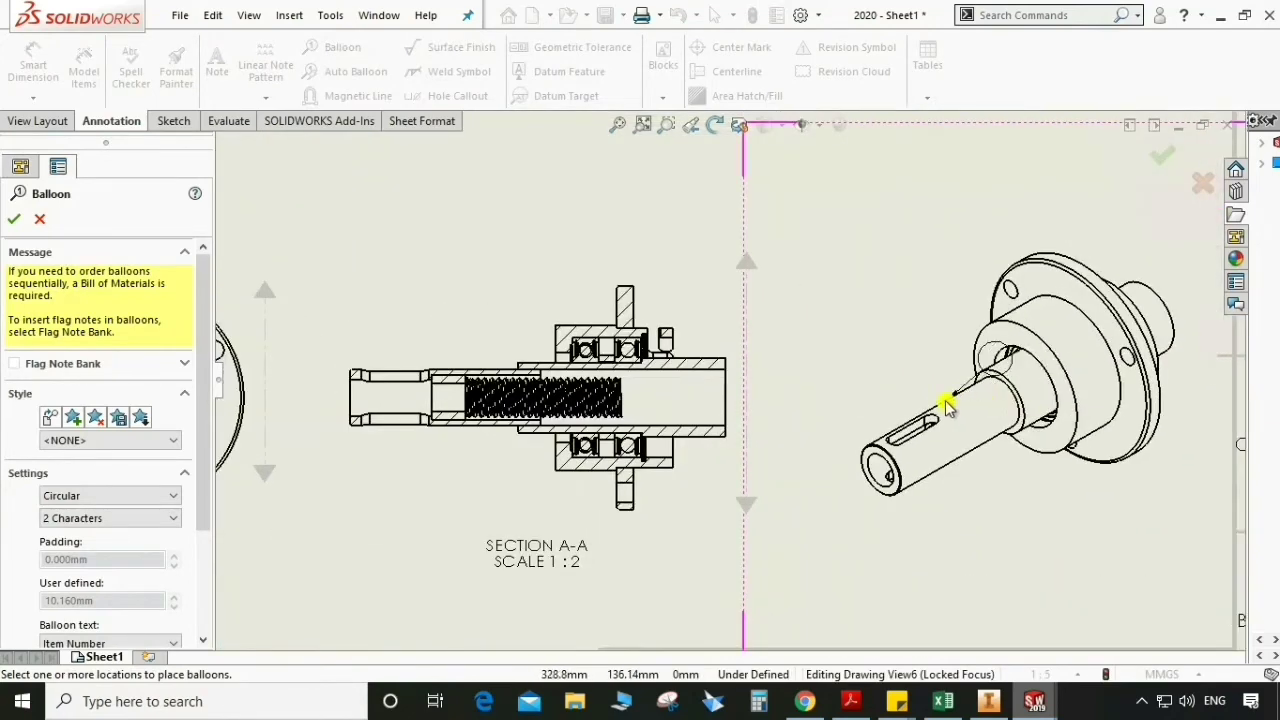
left_click(942, 398)
left_click(867, 314)
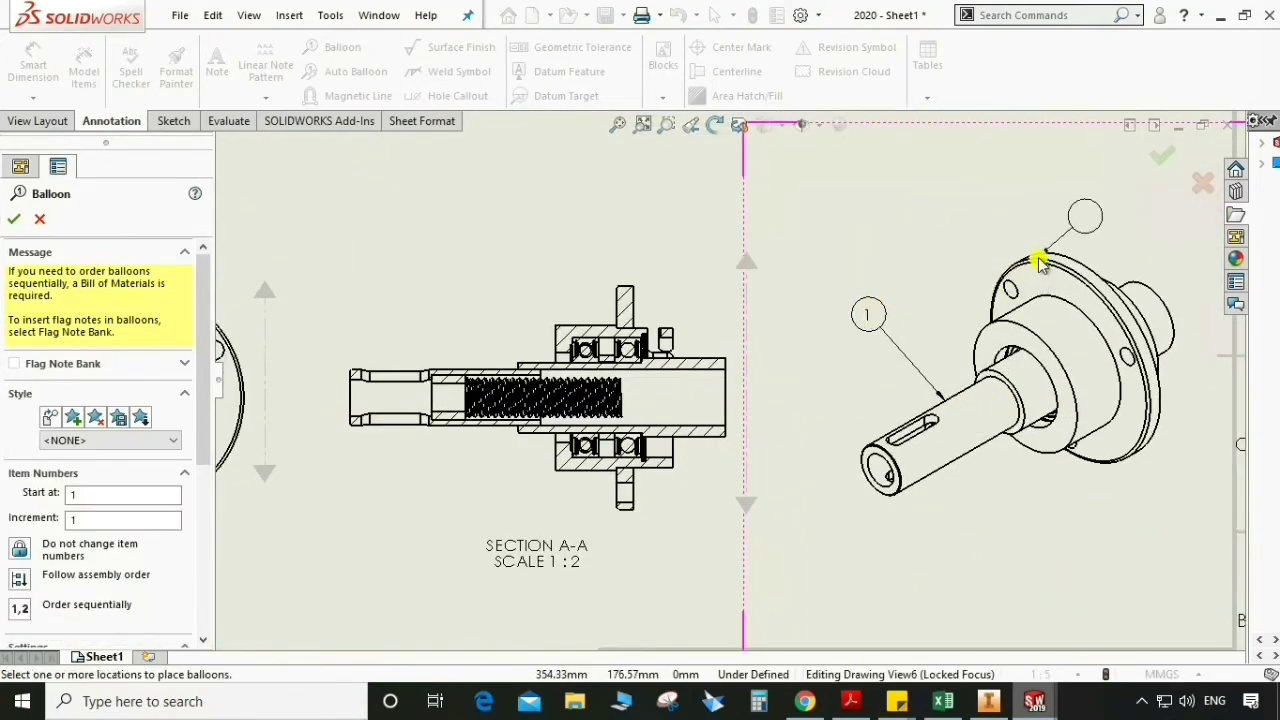
left_click(1040, 262)
left_click(972, 197)
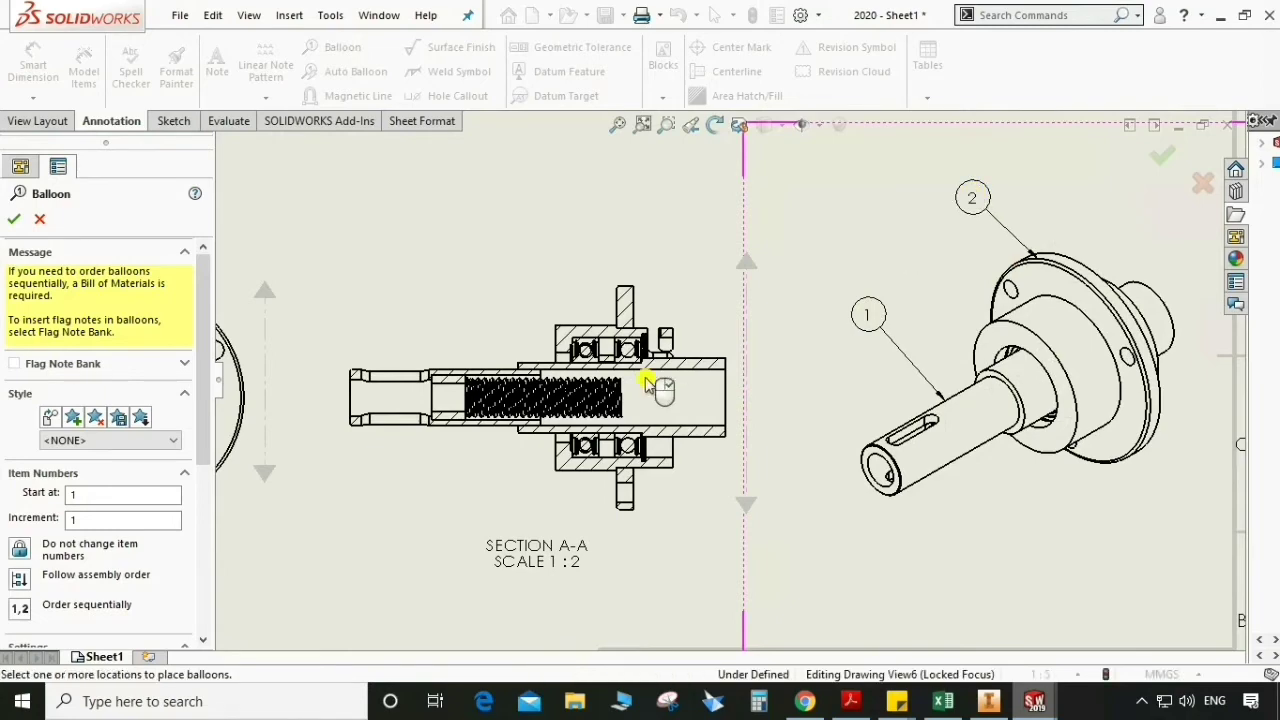
Add balloon 6 for the spring and balloon 4 for the ball bearing on section A-A.
scroll(540, 393, "down", 3)
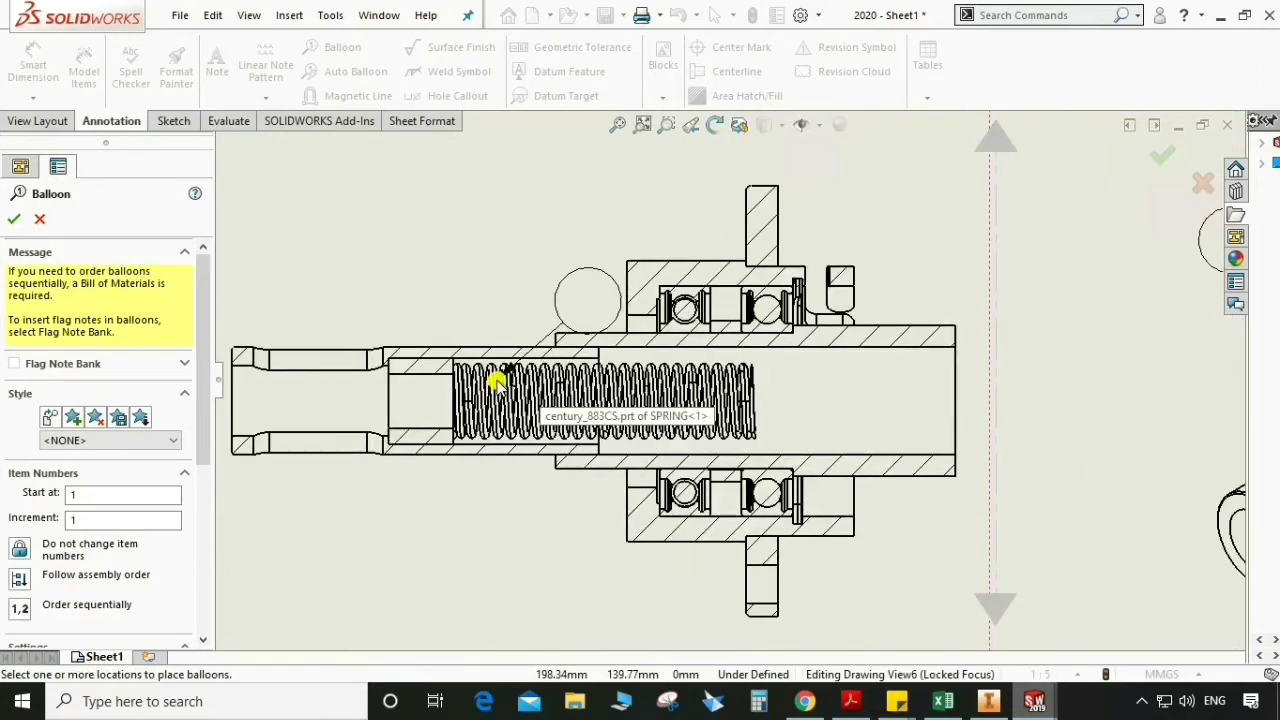
left_click(405, 205)
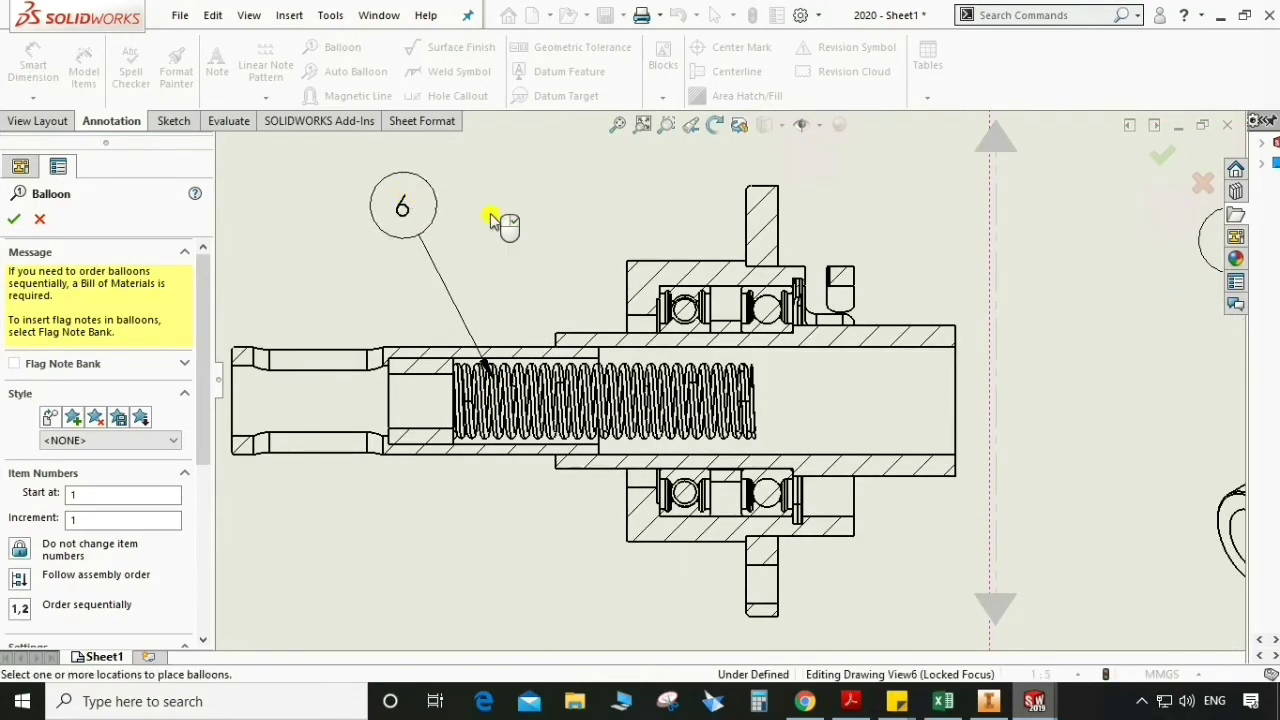
scroll(665, 285, "down", 4)
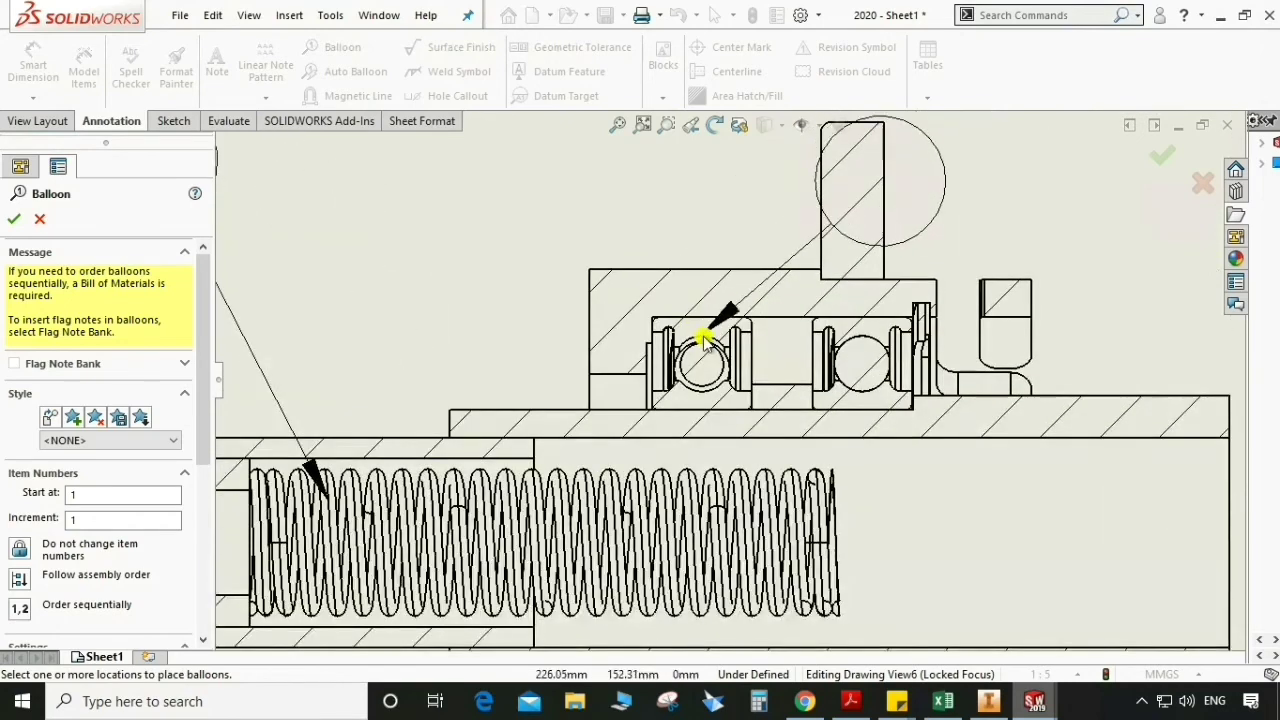
scroll(491, 154, "up", 5)
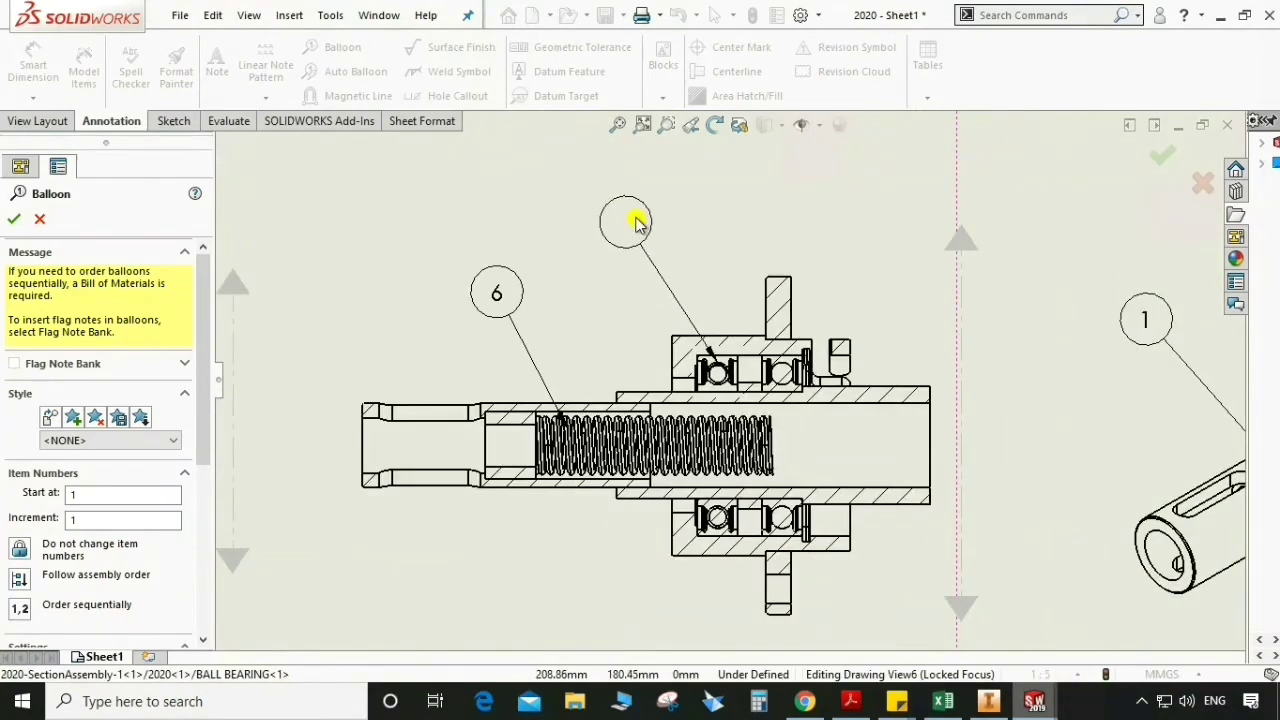
left_click(641, 228)
scroll(908, 372, "down", 1)
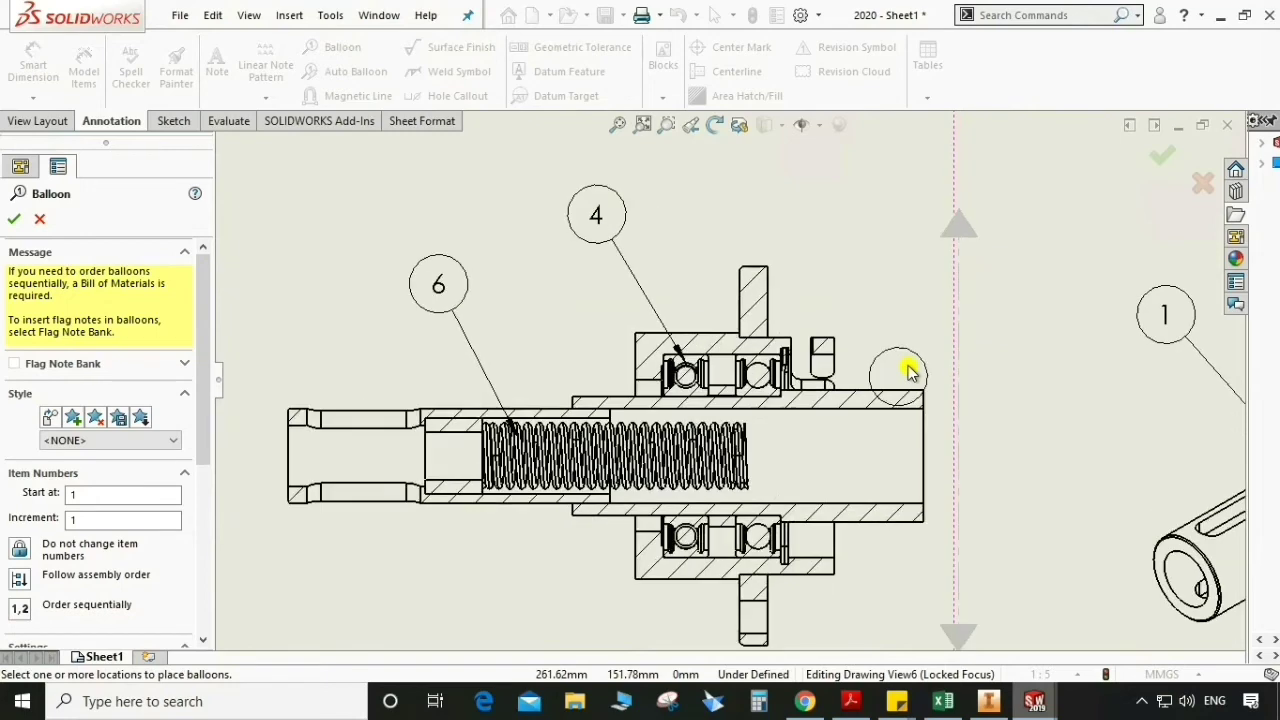
scroll(905, 350, "up", 3)
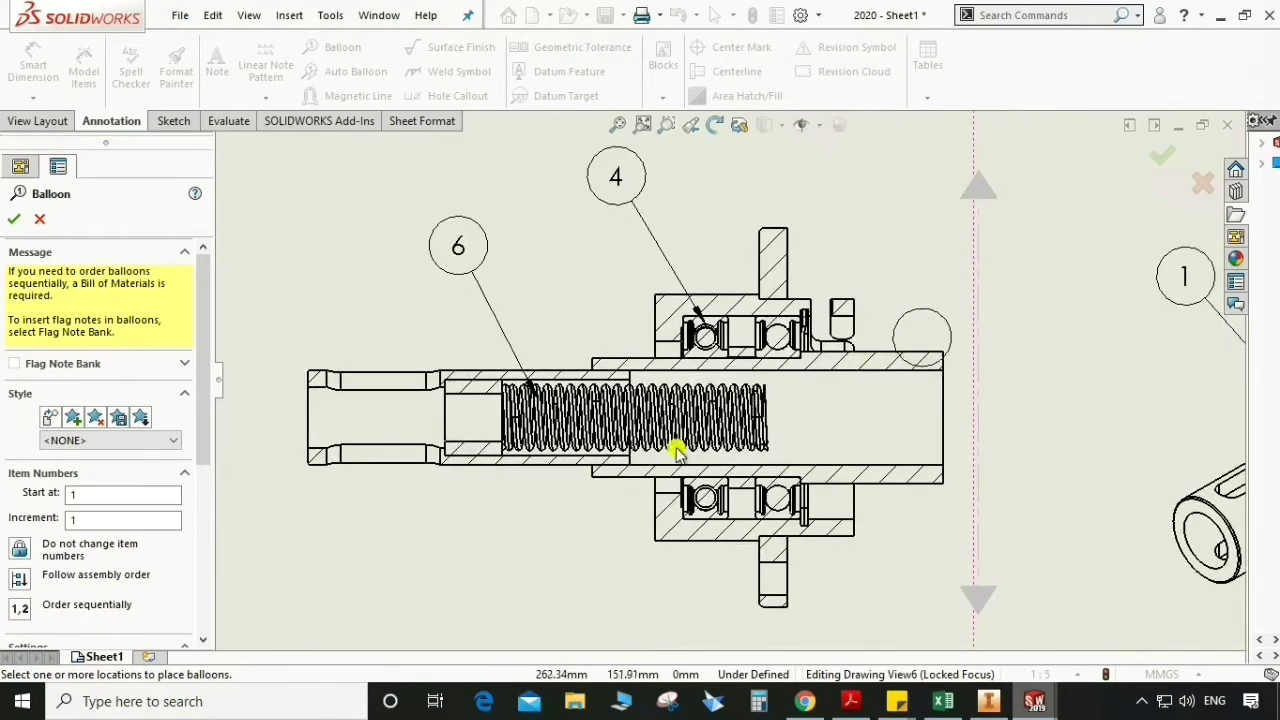
scroll(641, 510, "up", 1)
scroll(706, 451, "up", 3)
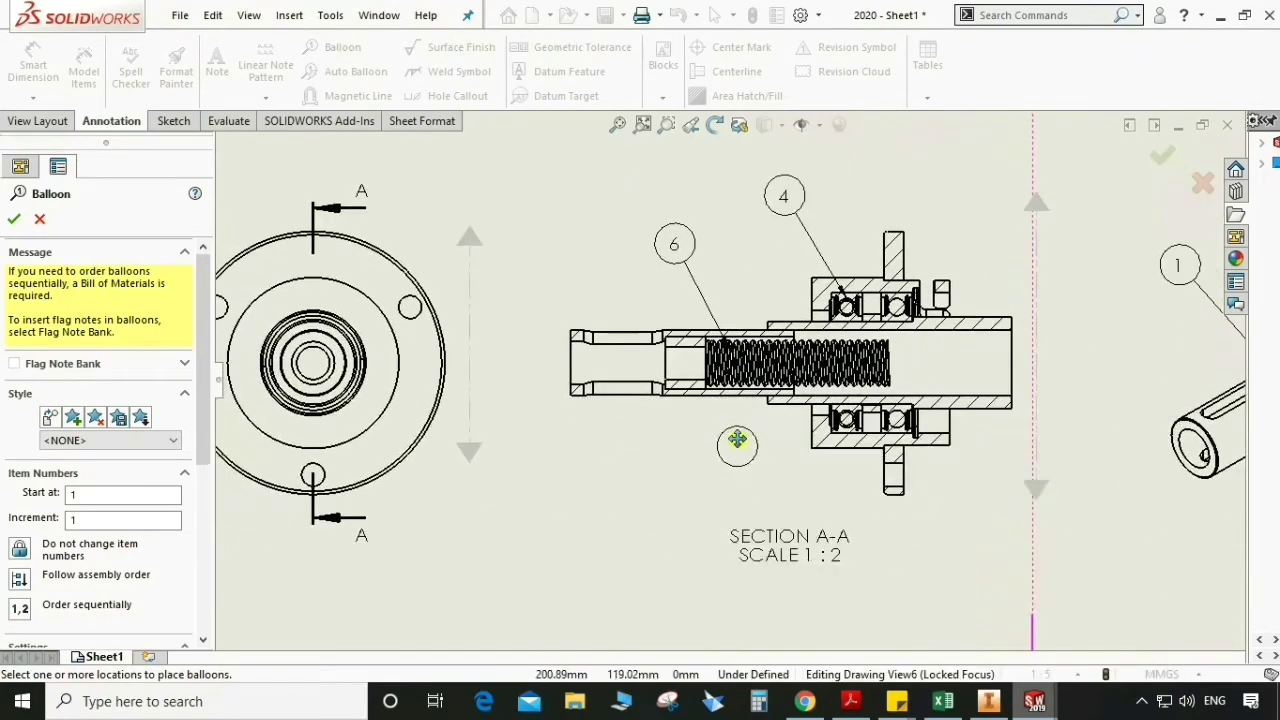
middle_click_drag(741, 459, 663, 476, "ctrl")
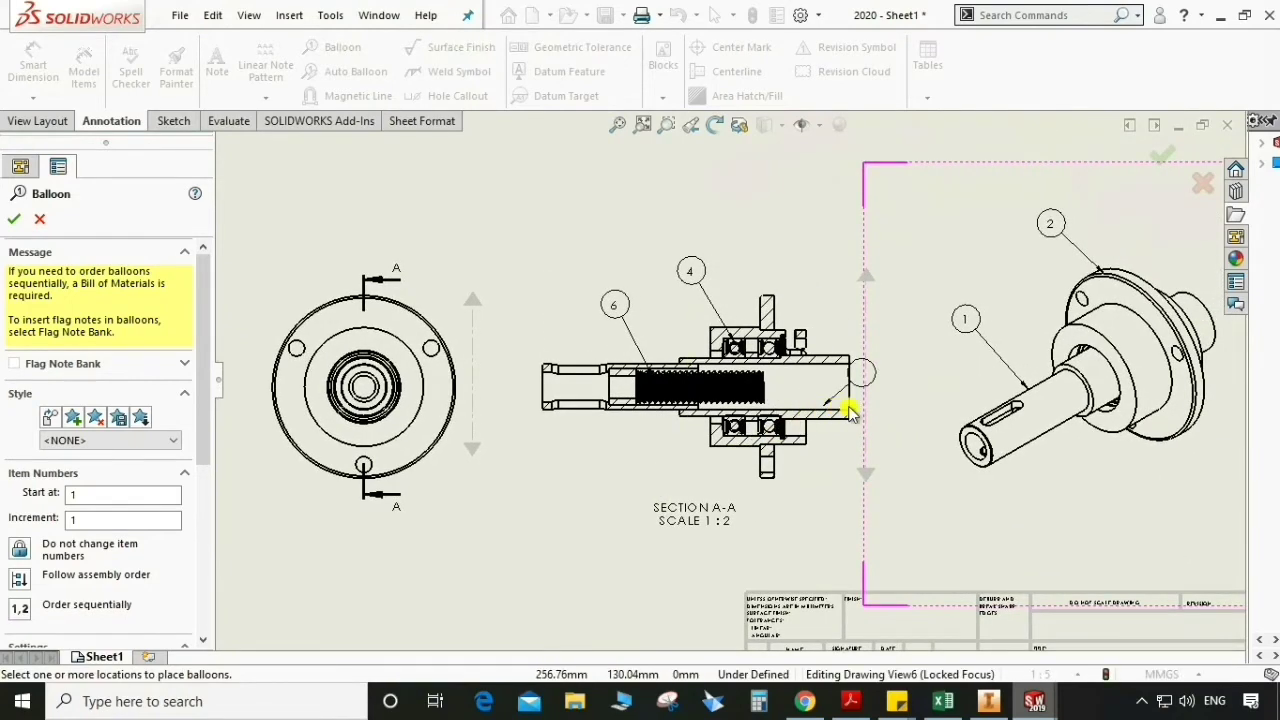
scroll(786, 395, "down", 5)
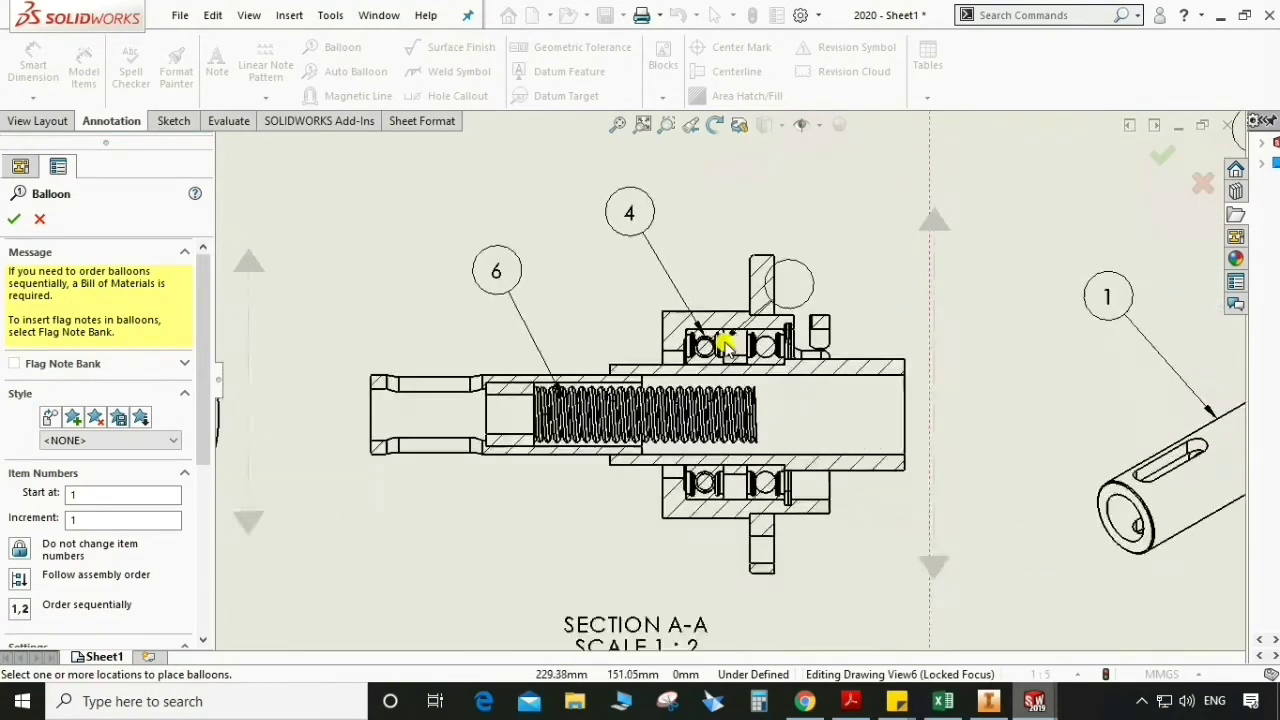
Add balloon 3 for the spacer and balloon 5 for the circlip on section A-A.
left_click(737, 372)
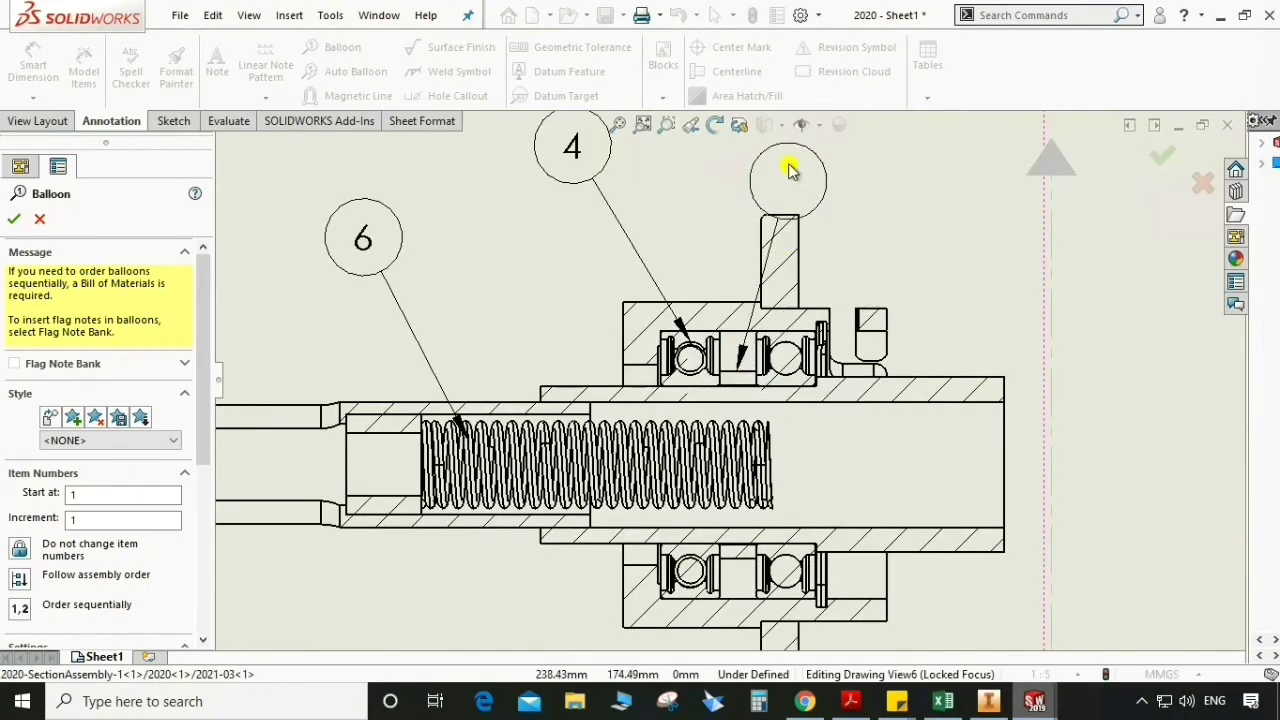
scroll(771, 166, "up", 2)
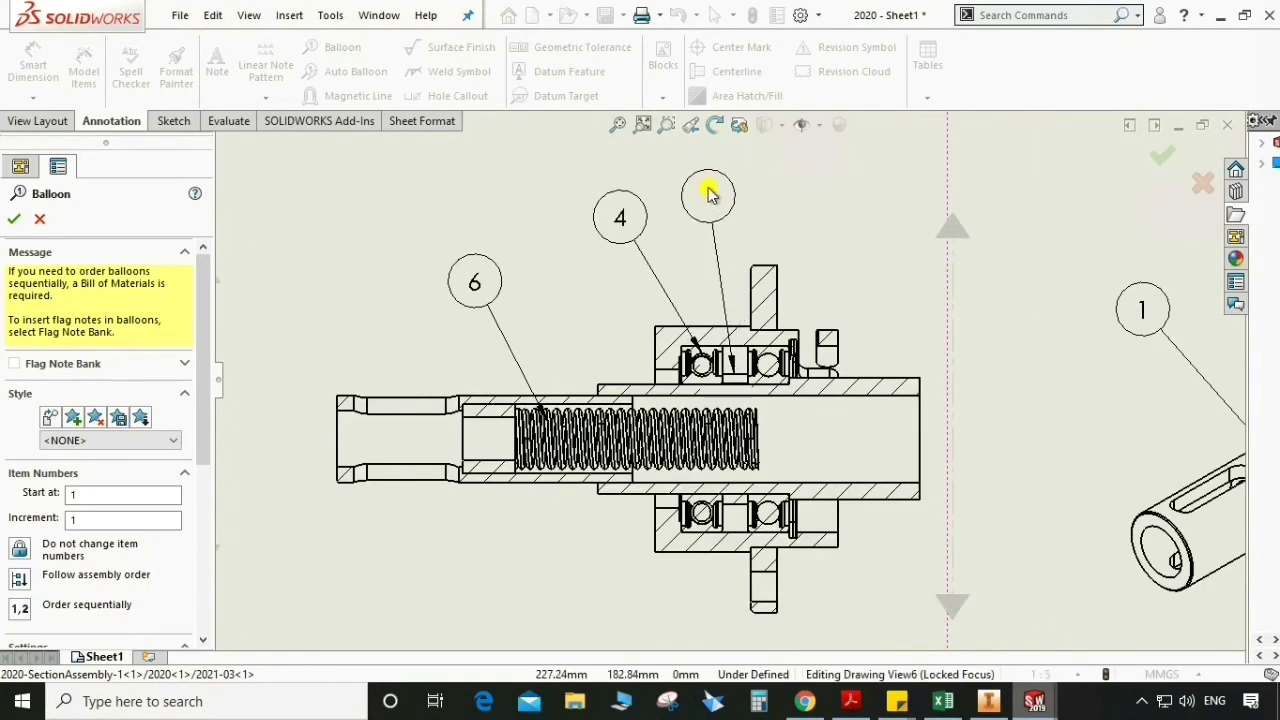
left_click(707, 195)
left_click(803, 355)
scroll(812, 354, "down", 4)
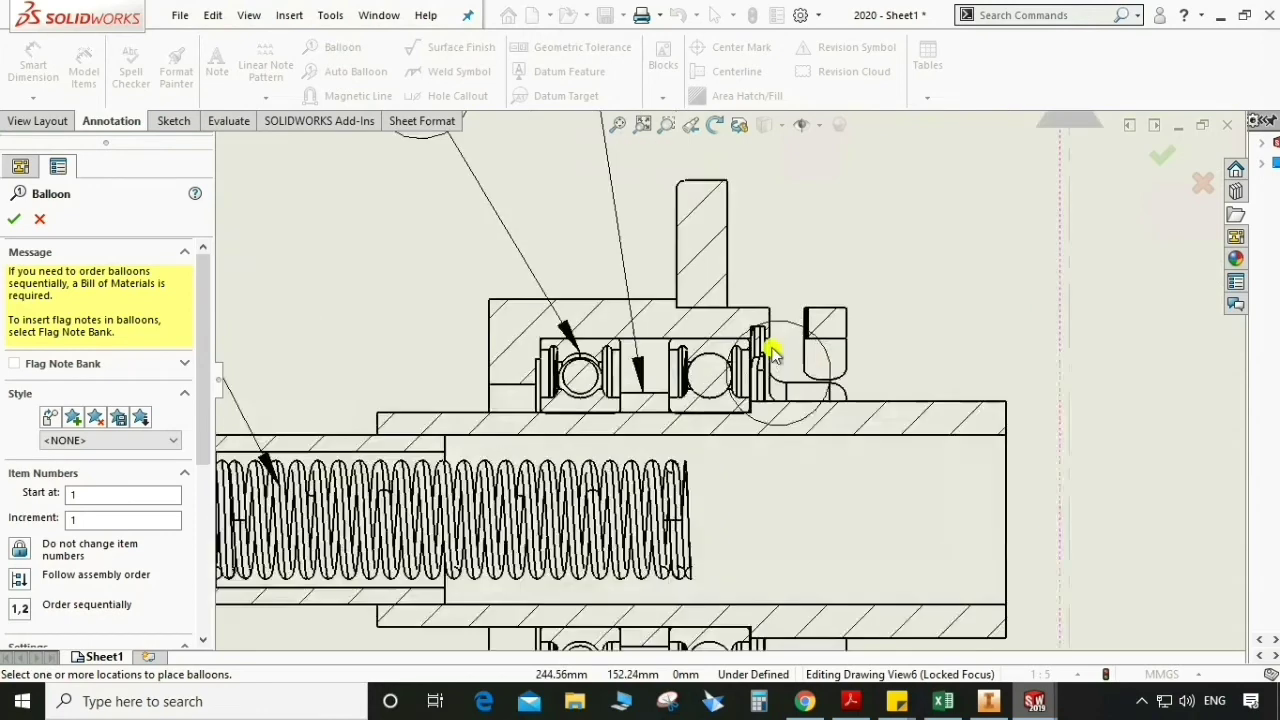
scroll(748, 358, "down", 3)
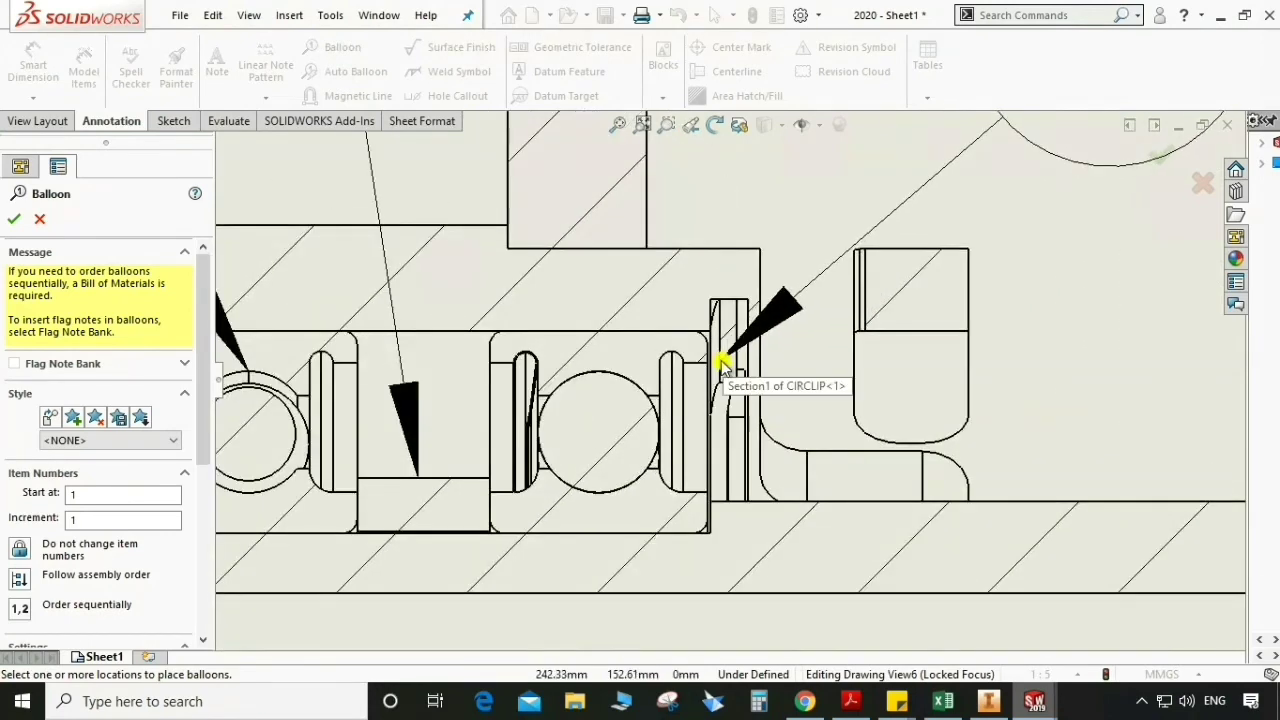
scroll(860, 260, "up", 2)
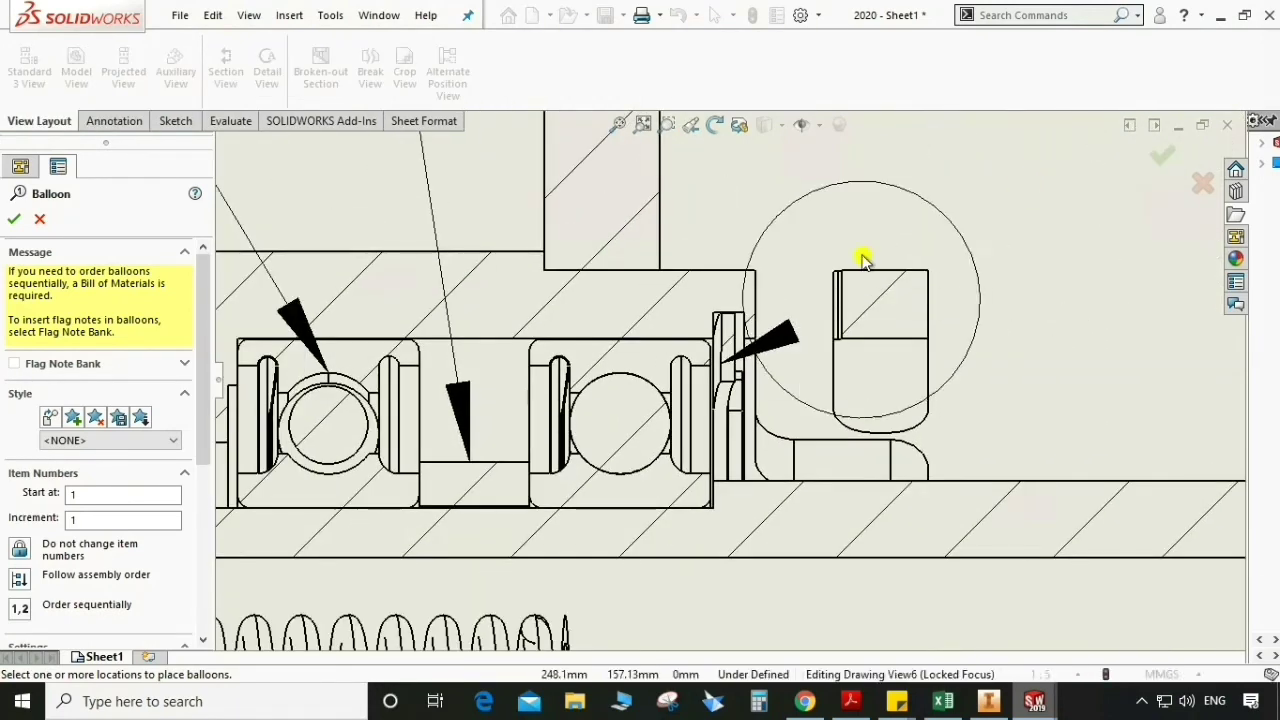
scroll(870, 245, "up", 3)
scroll(883, 230, "up", 2)
scroll(860, 238, "up", 2)
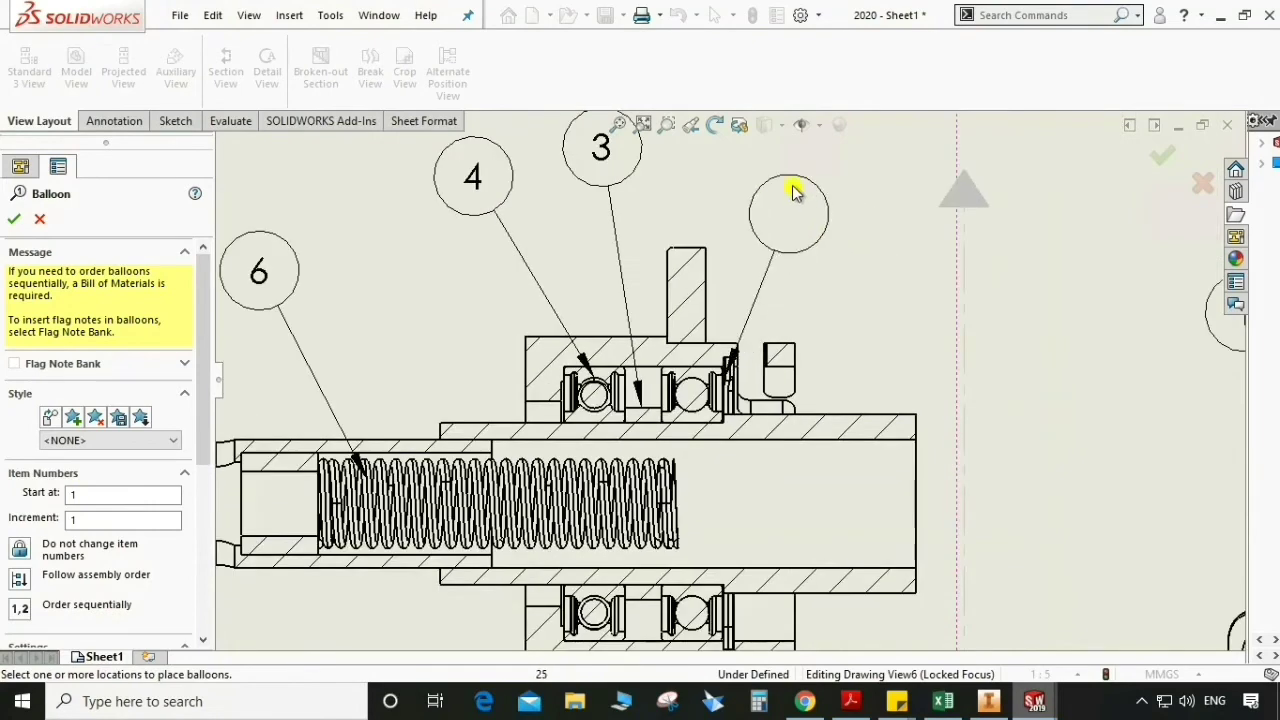
left_click(800, 170)
scroll(800, 245, "up", 2)
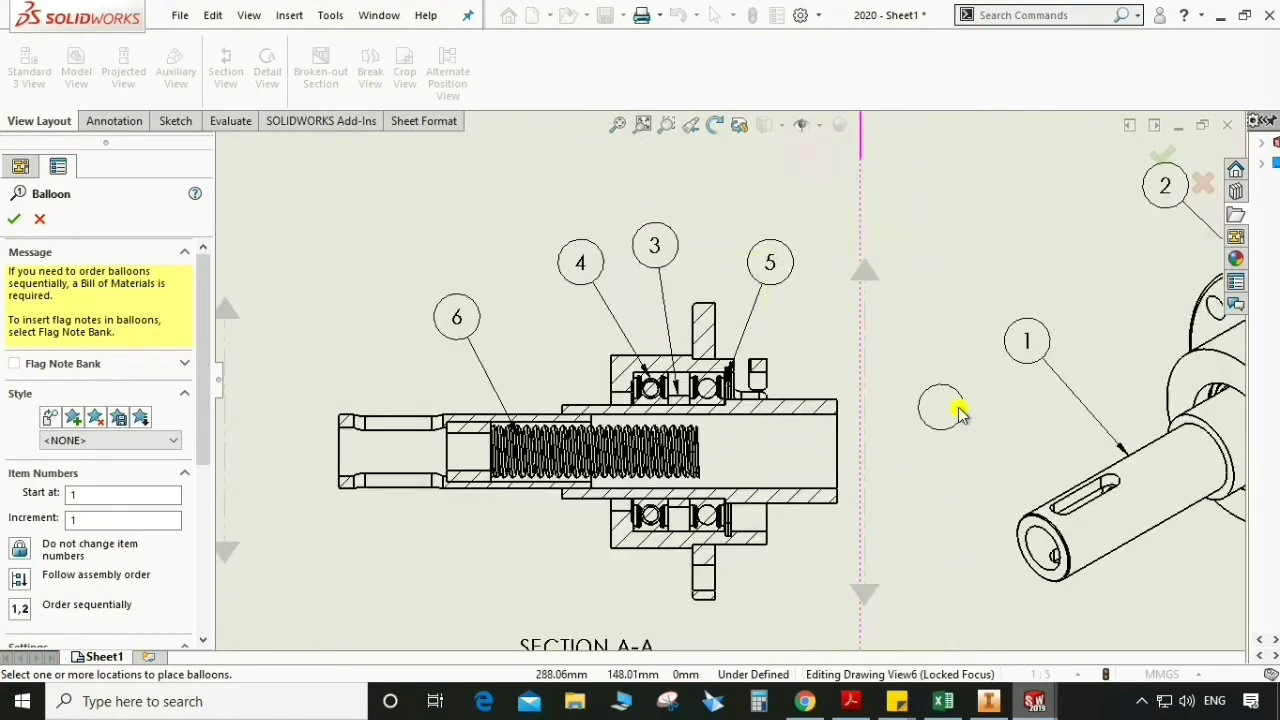
scroll(943, 393, "up", 2)
scroll(943, 393, "up", 1)
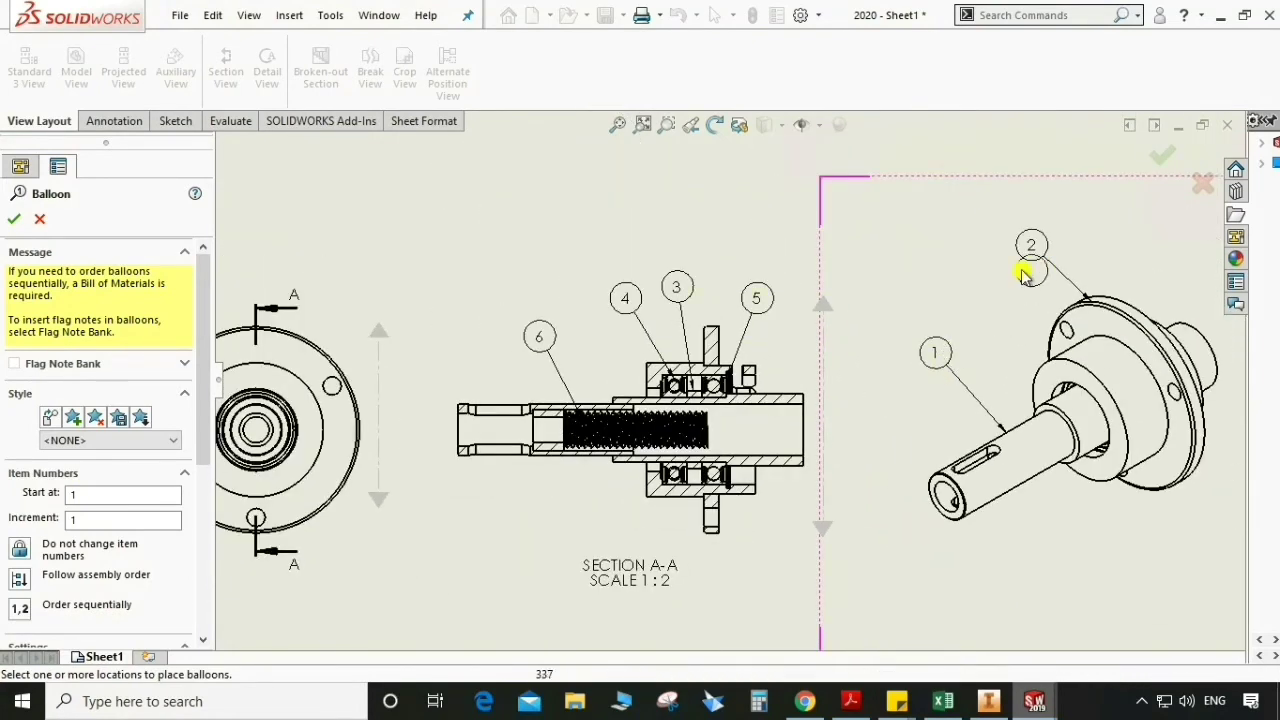
scroll(633, 418, "up", 1)
key("f")
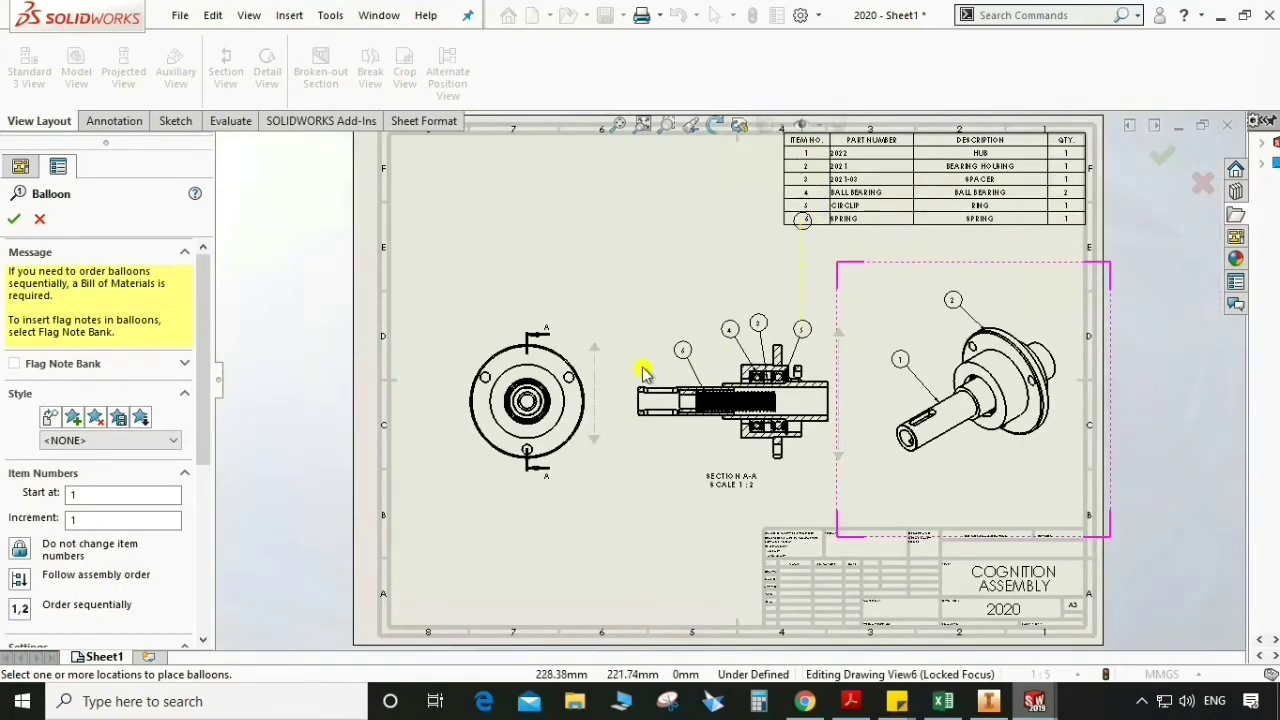
left_click(17, 221)
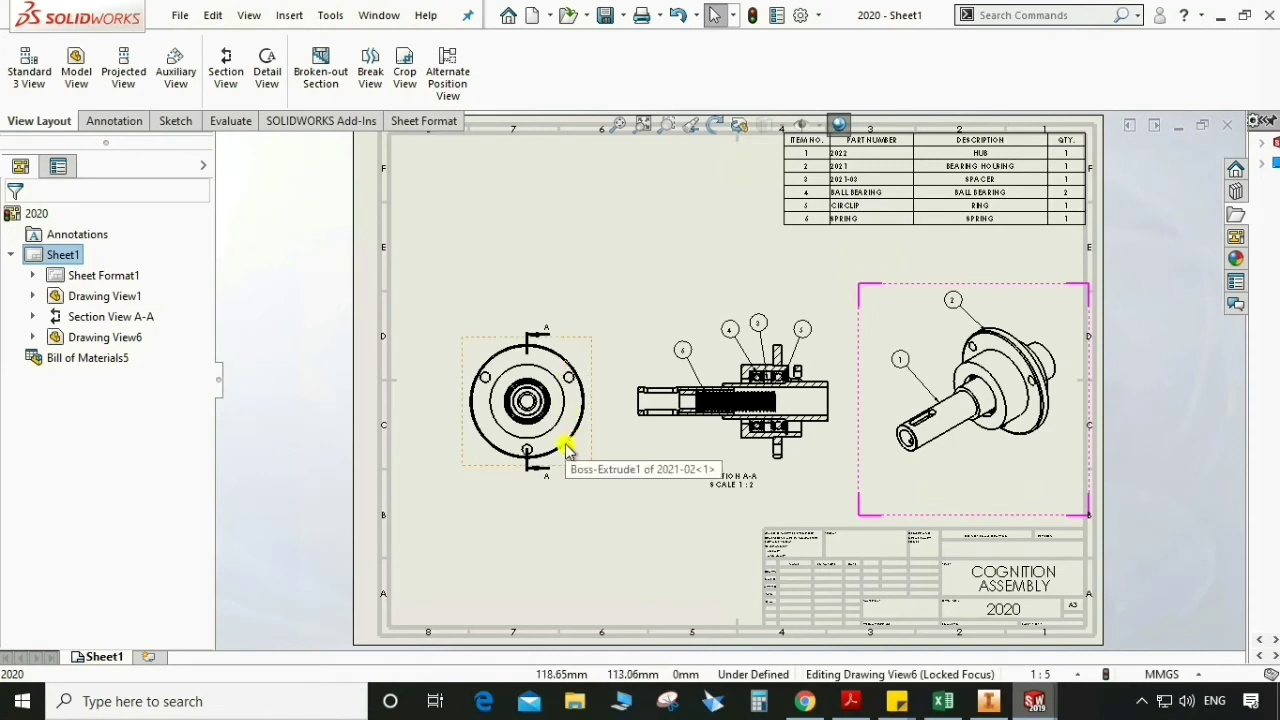
Add an empty second sheet, then change Sheet1's size to A1 after previewing A0–A4.
left_click(151, 658)
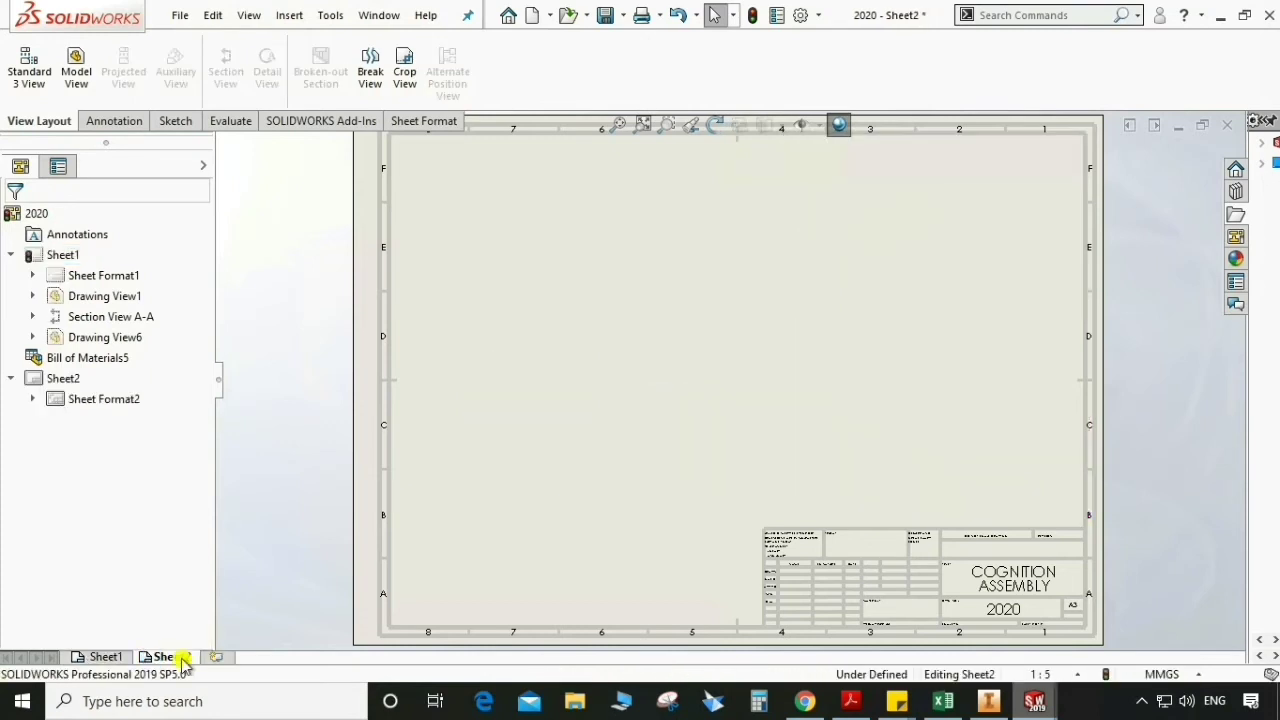
right_click(100, 657)
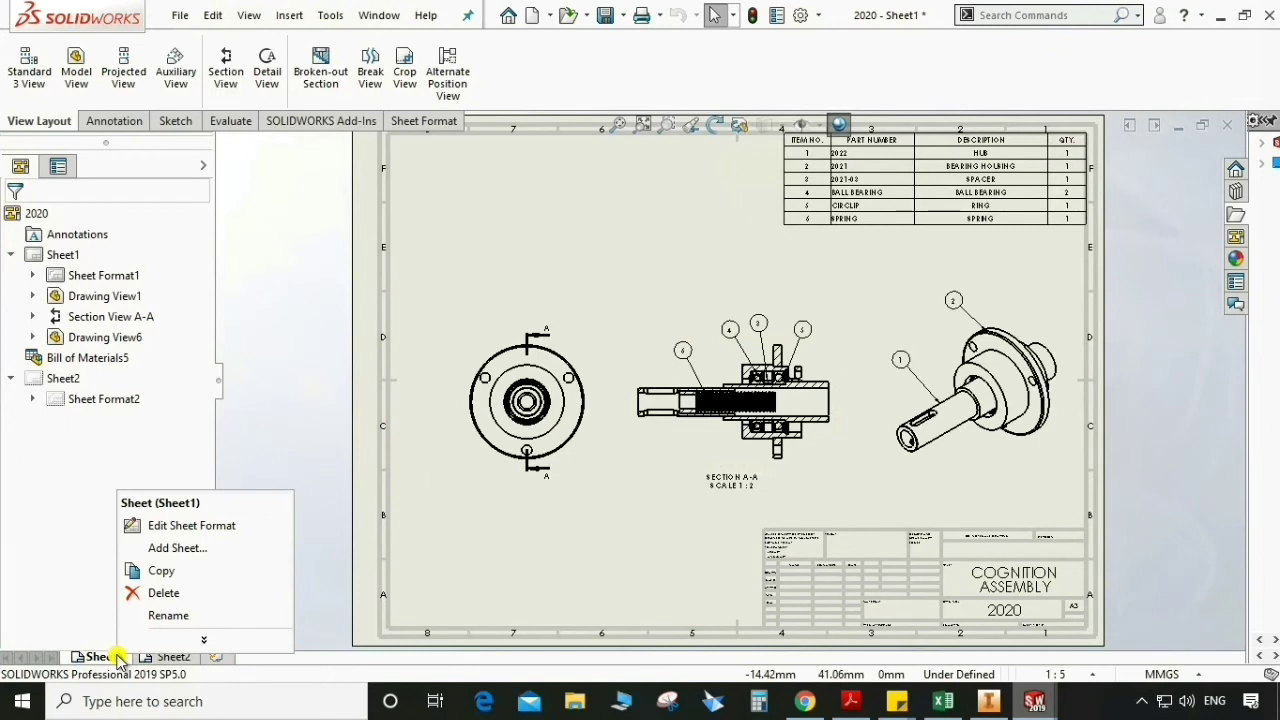
left_click(200, 640)
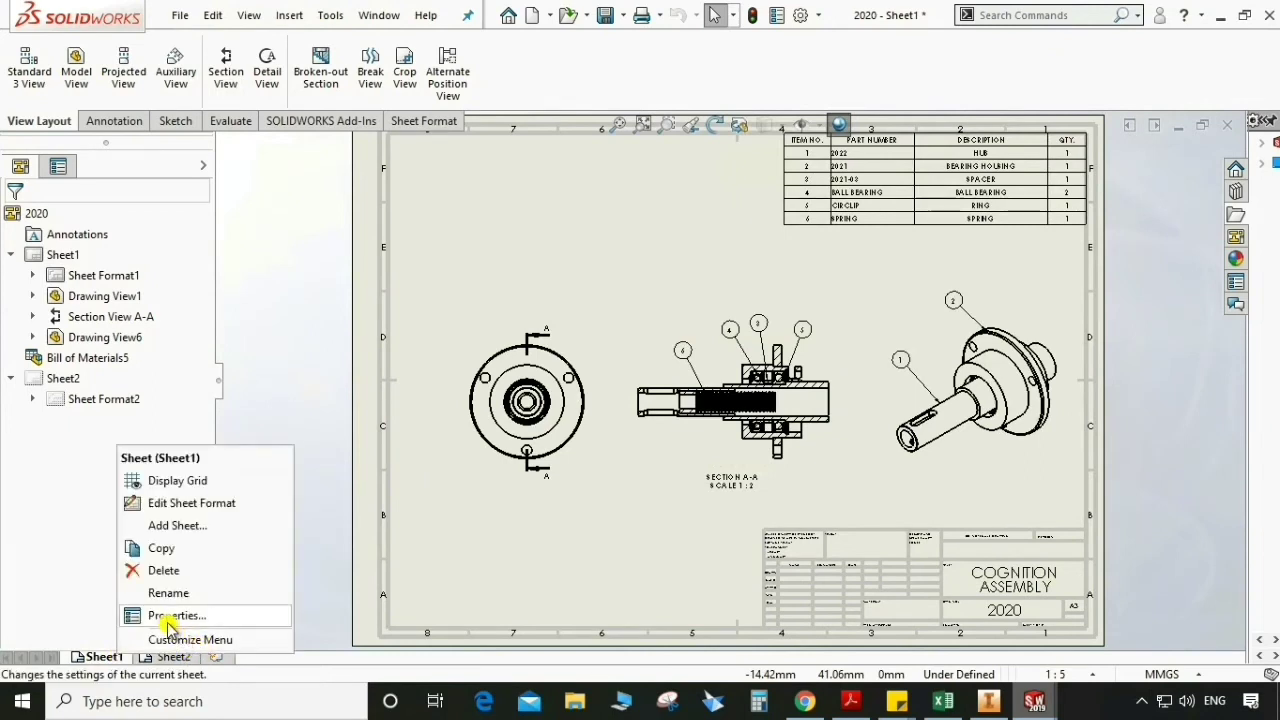
left_click(174, 616)
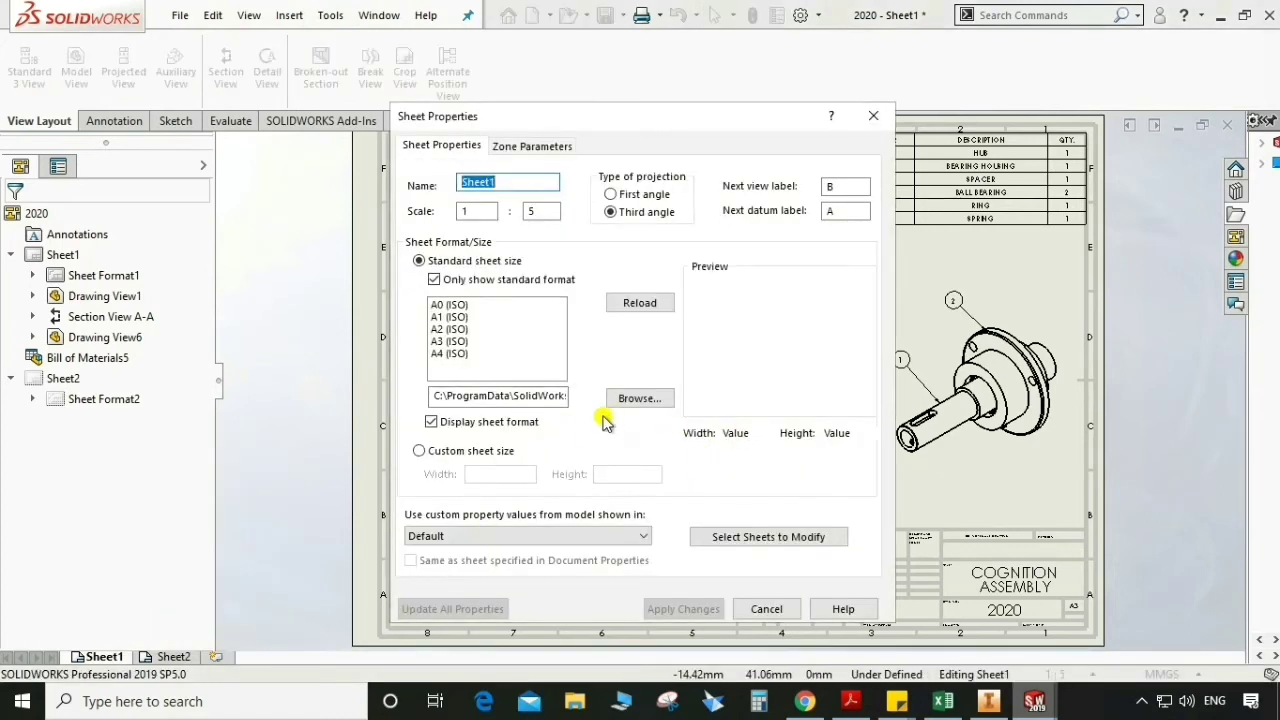
left_click(440, 305)
left_click(440, 317)
left_click(442, 329)
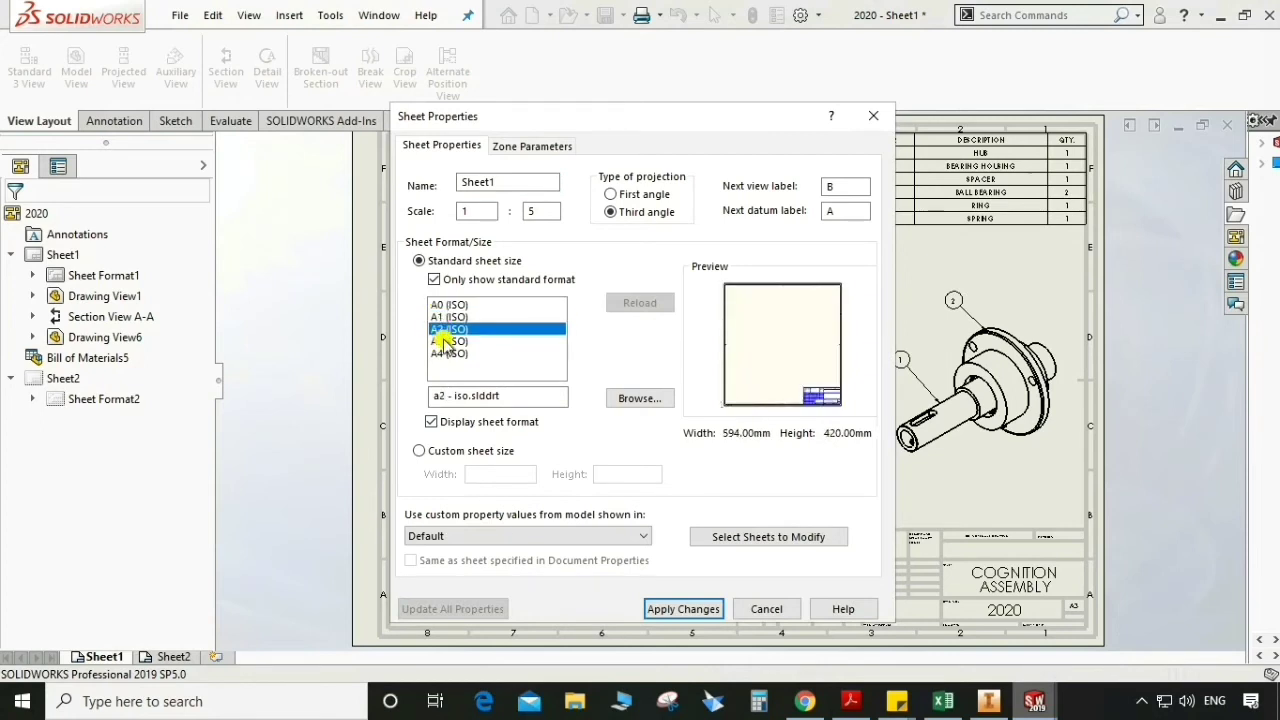
left_click(447, 342)
left_click(447, 354)
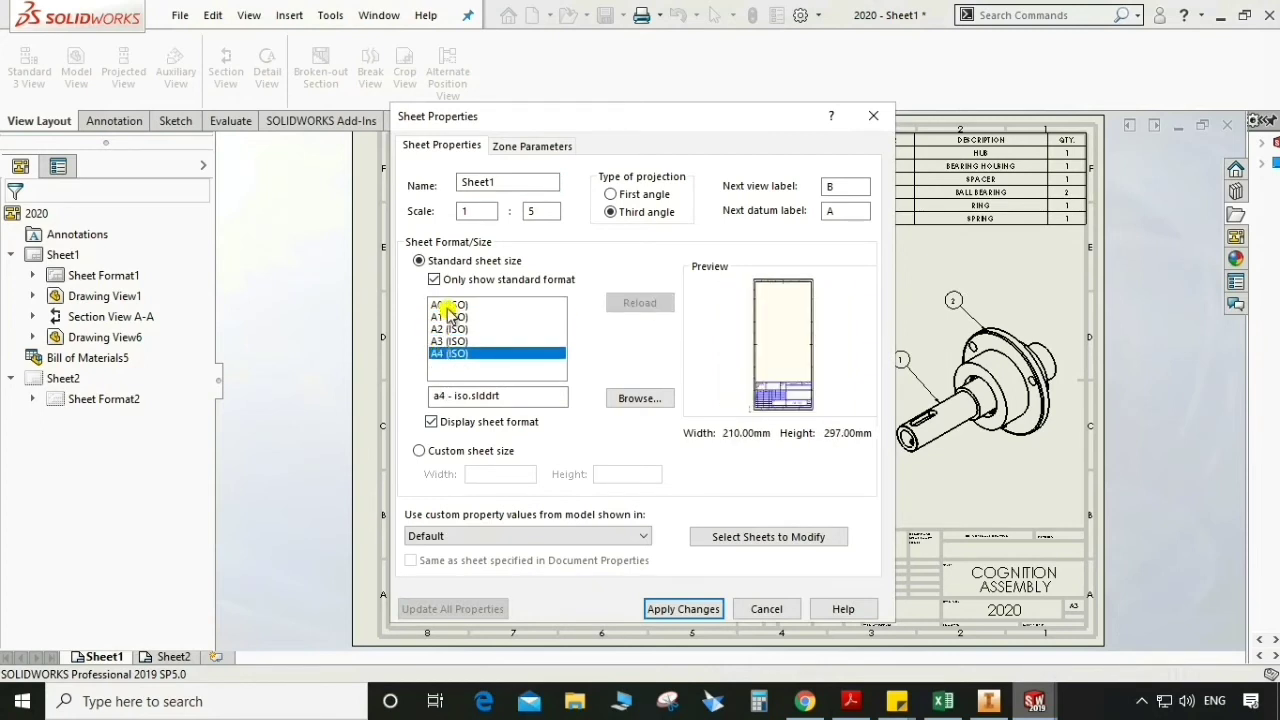
left_click(449, 317)
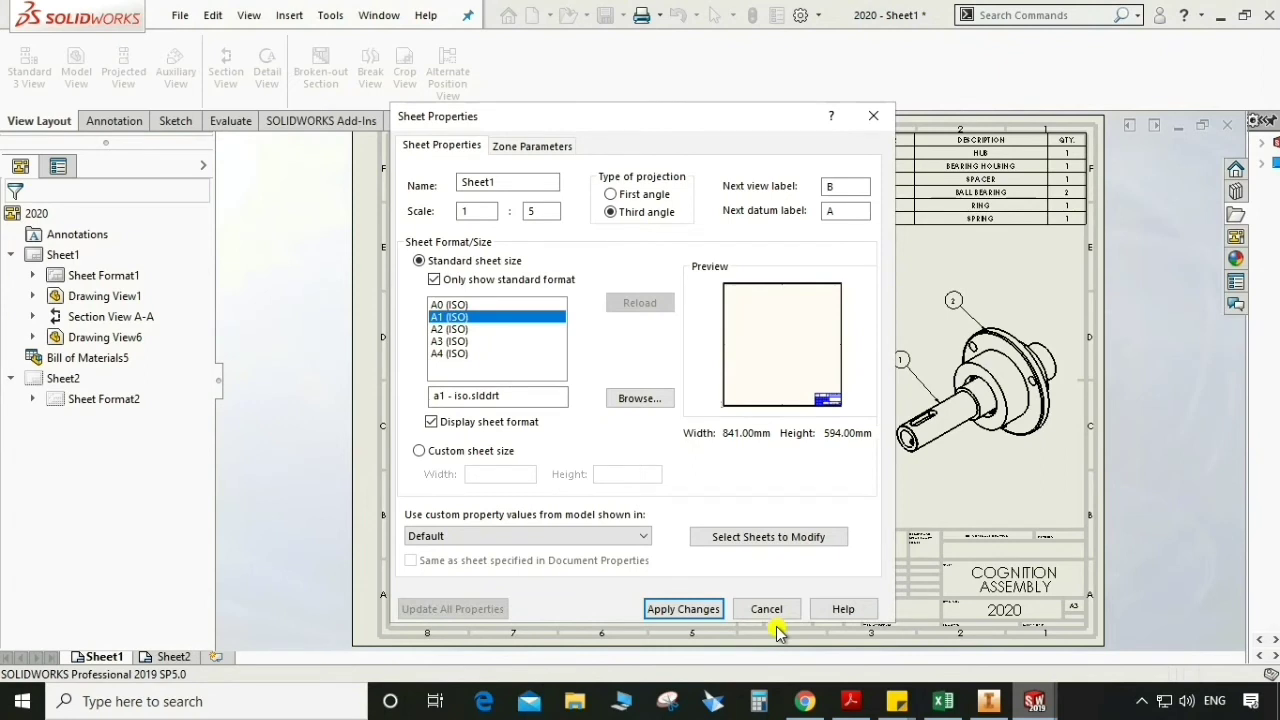
left_click(706, 609)
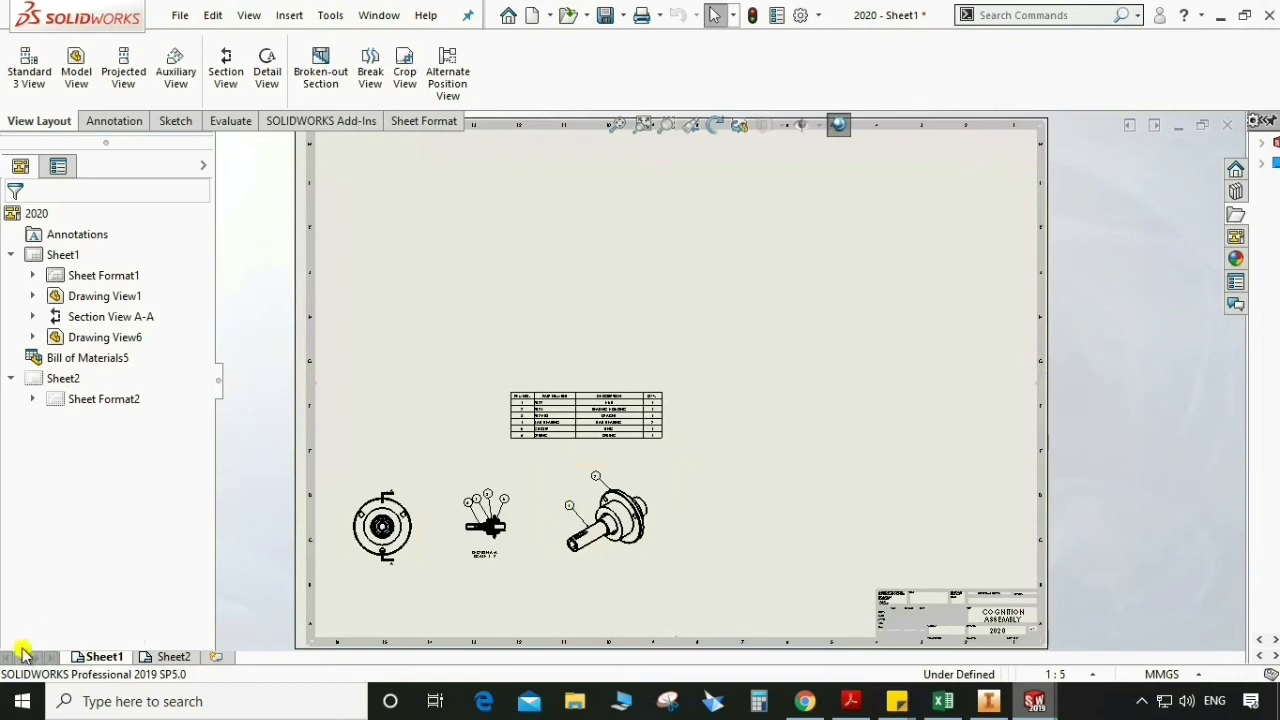
Return Sheet1 to the A3 (ISO) sheet size, 420 × 297 mm.
right_click(98, 658)
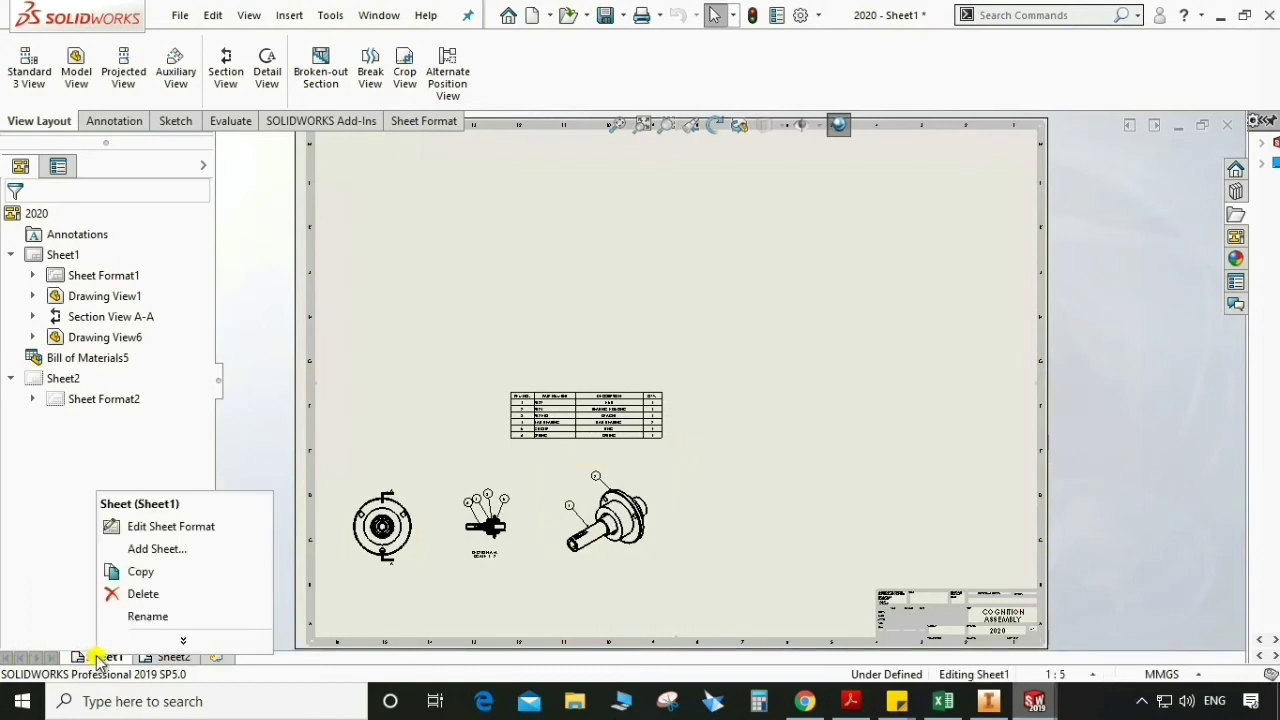
left_click(180, 641)
left_click(185, 615)
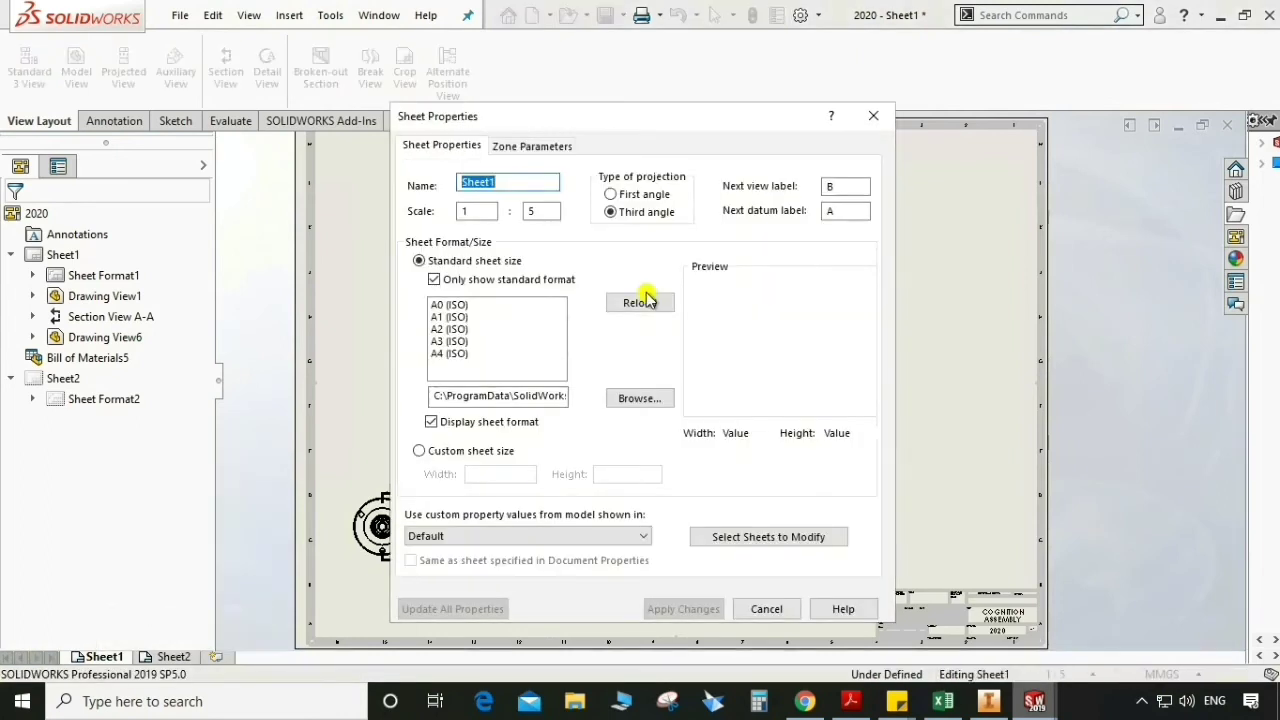
left_click(449, 341)
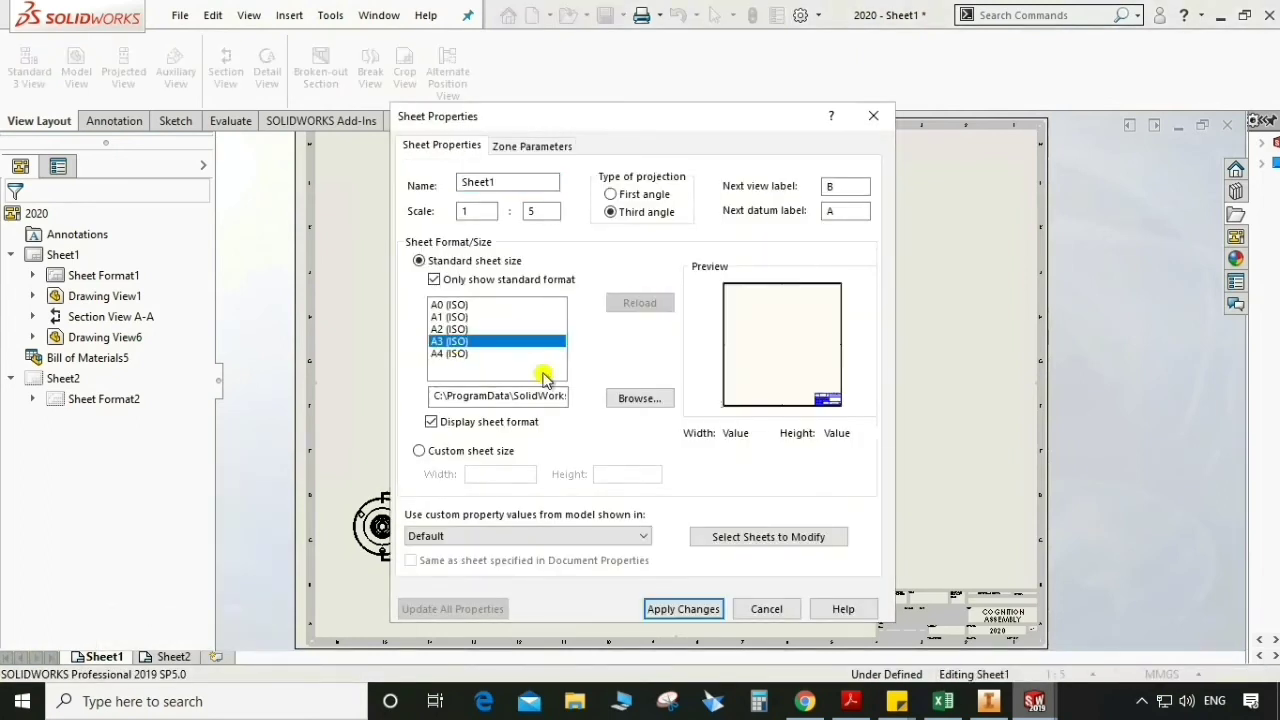
left_click(705, 608)
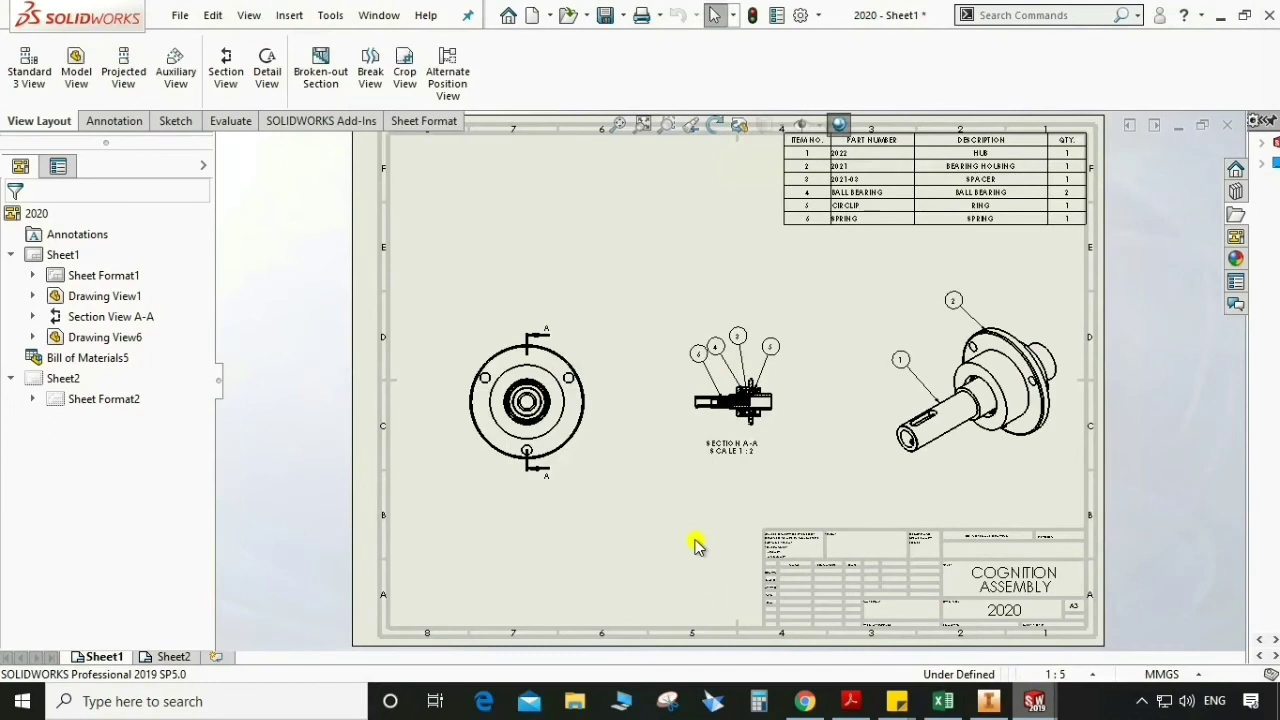
Give section view A-A a custom 1:2 scale.
left_click(772, 432)
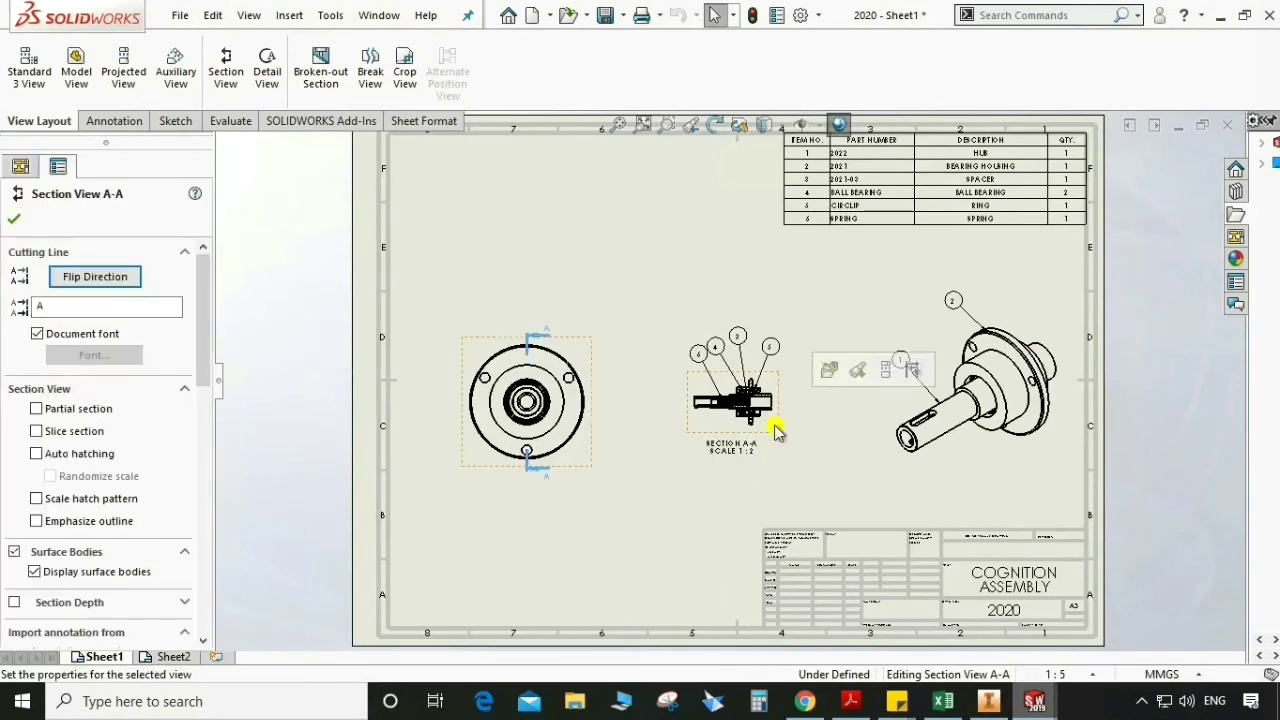
left_click_drag(203, 371, 195, 560)
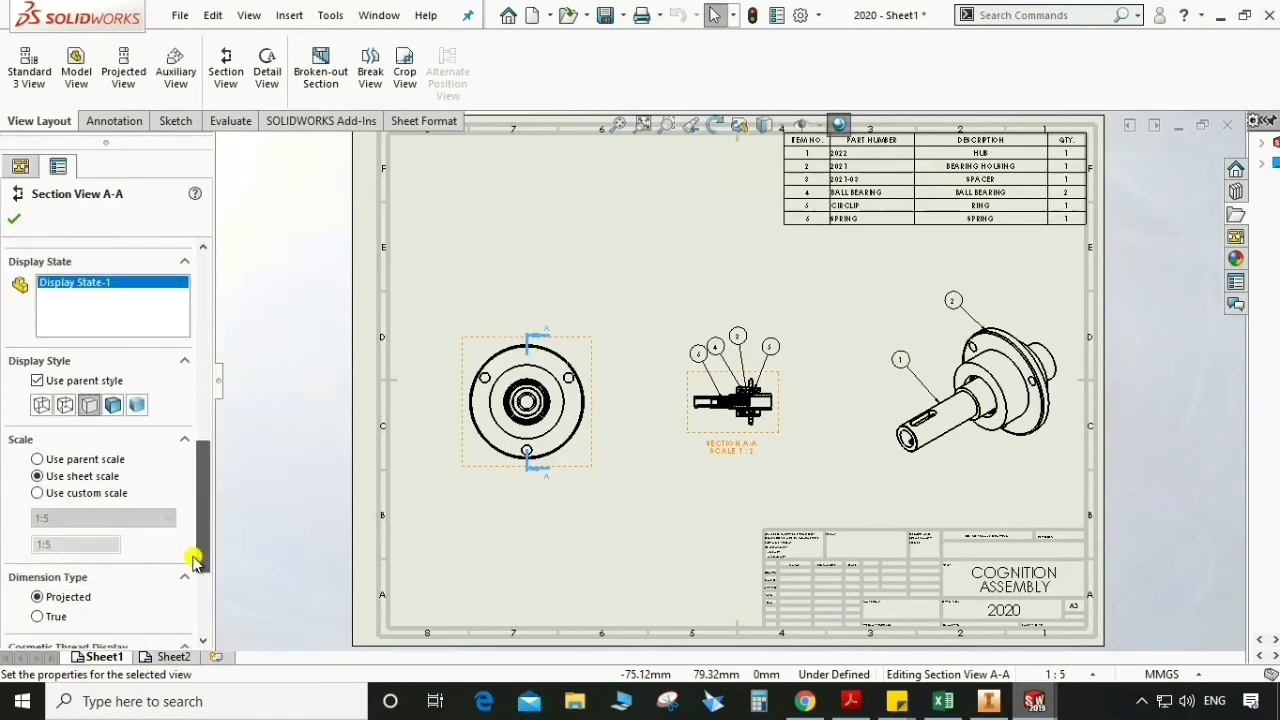
left_click(37, 493)
left_click(94, 517)
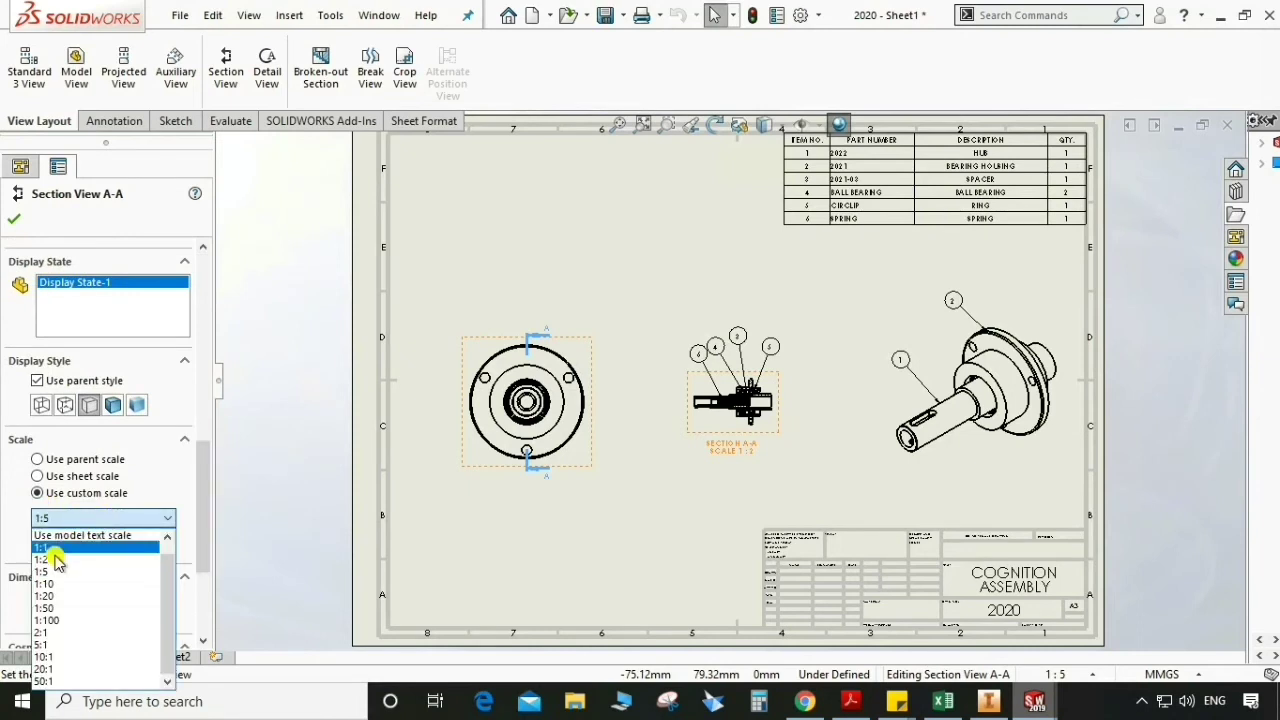
left_click(53, 563)
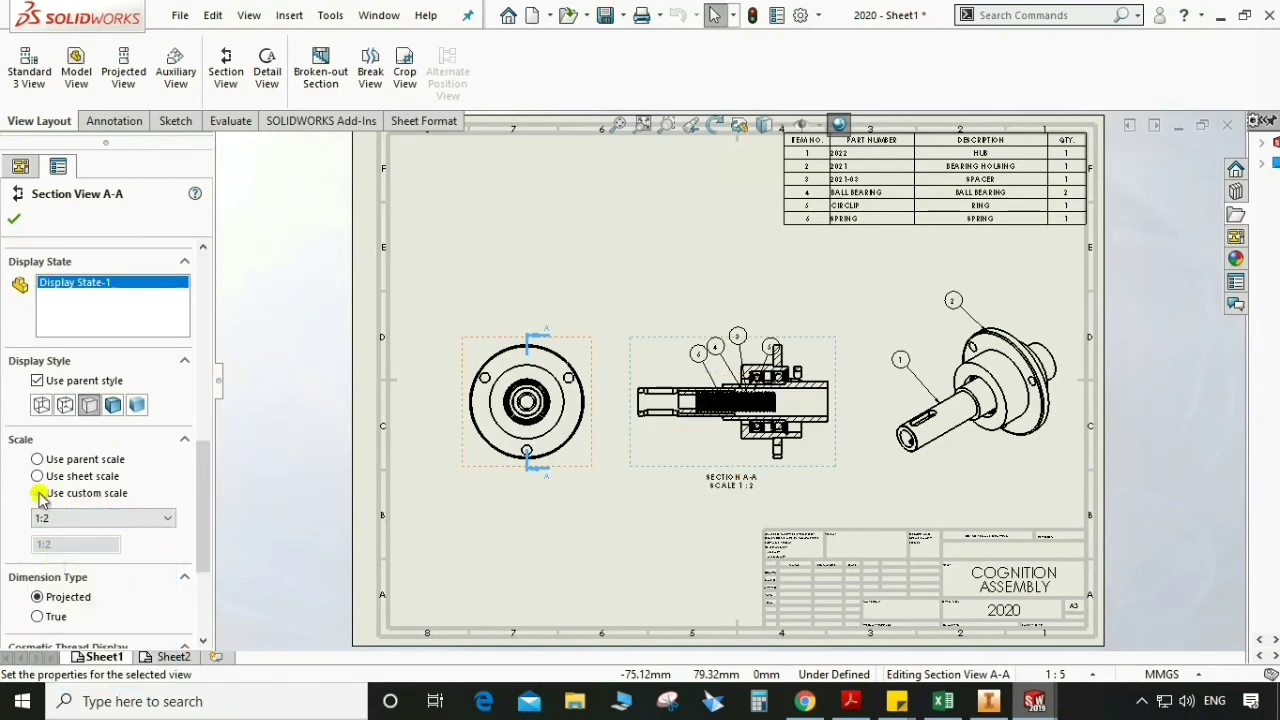
left_click(19, 223)
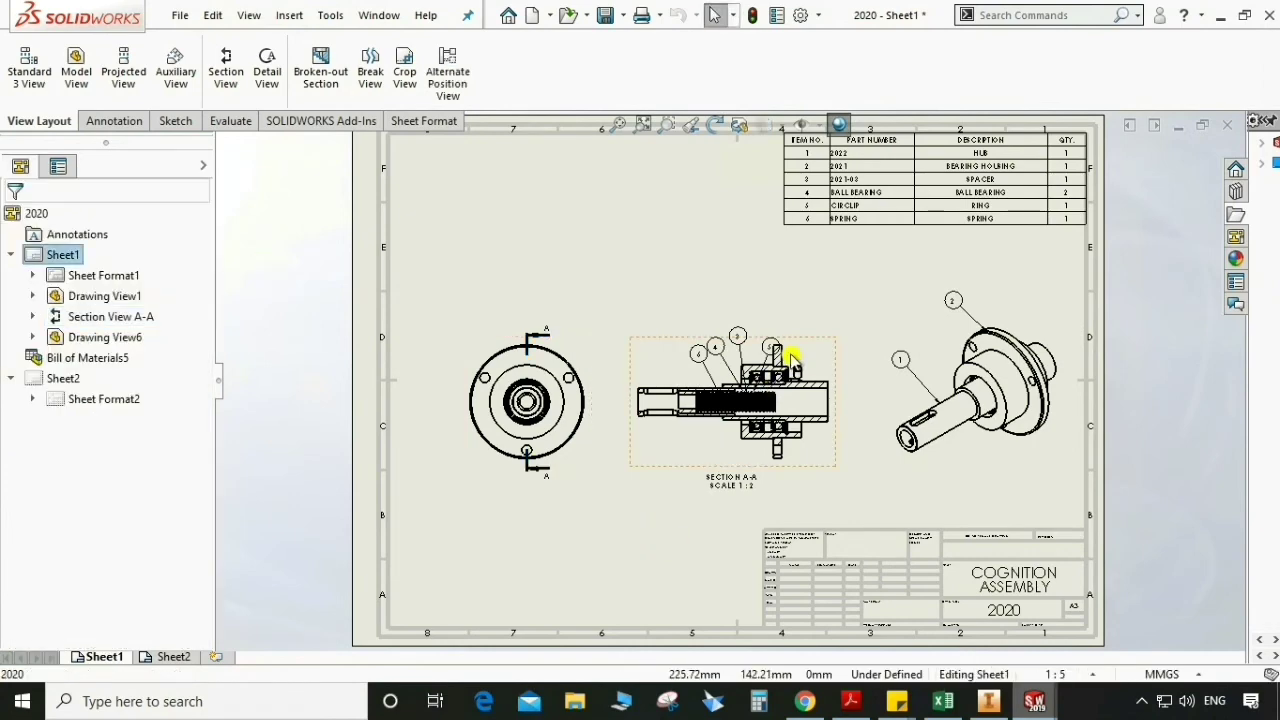
Line balloons 4, 3 and 5 up in a tidy row above the section.
scroll(728, 366, "up", 2)
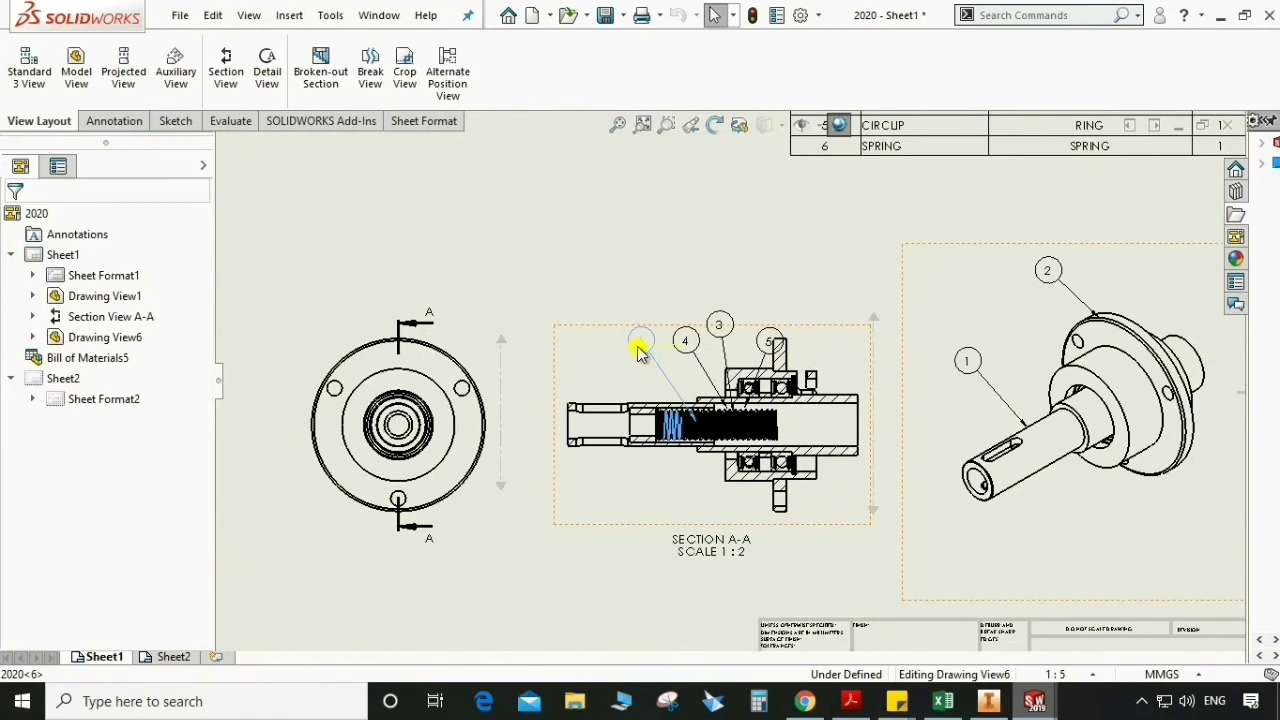
left_click(686, 341)
left_click_drag(689, 342, 680, 324)
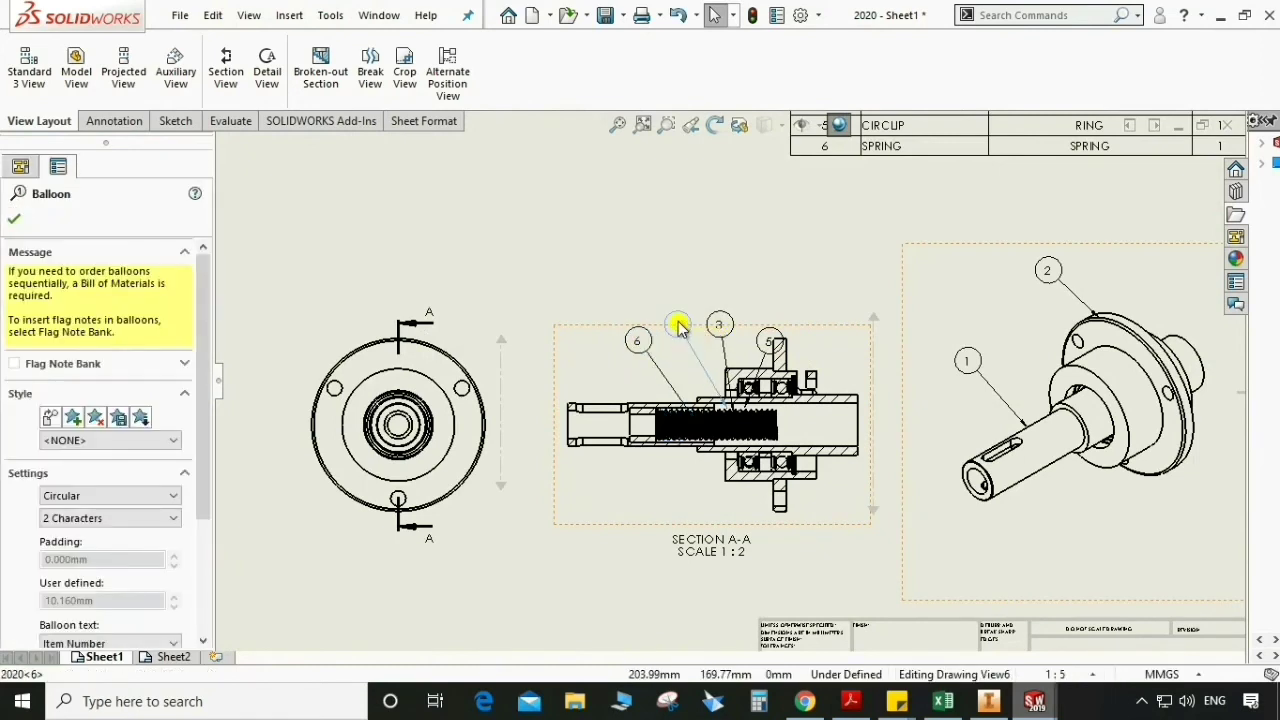
left_click(720, 323)
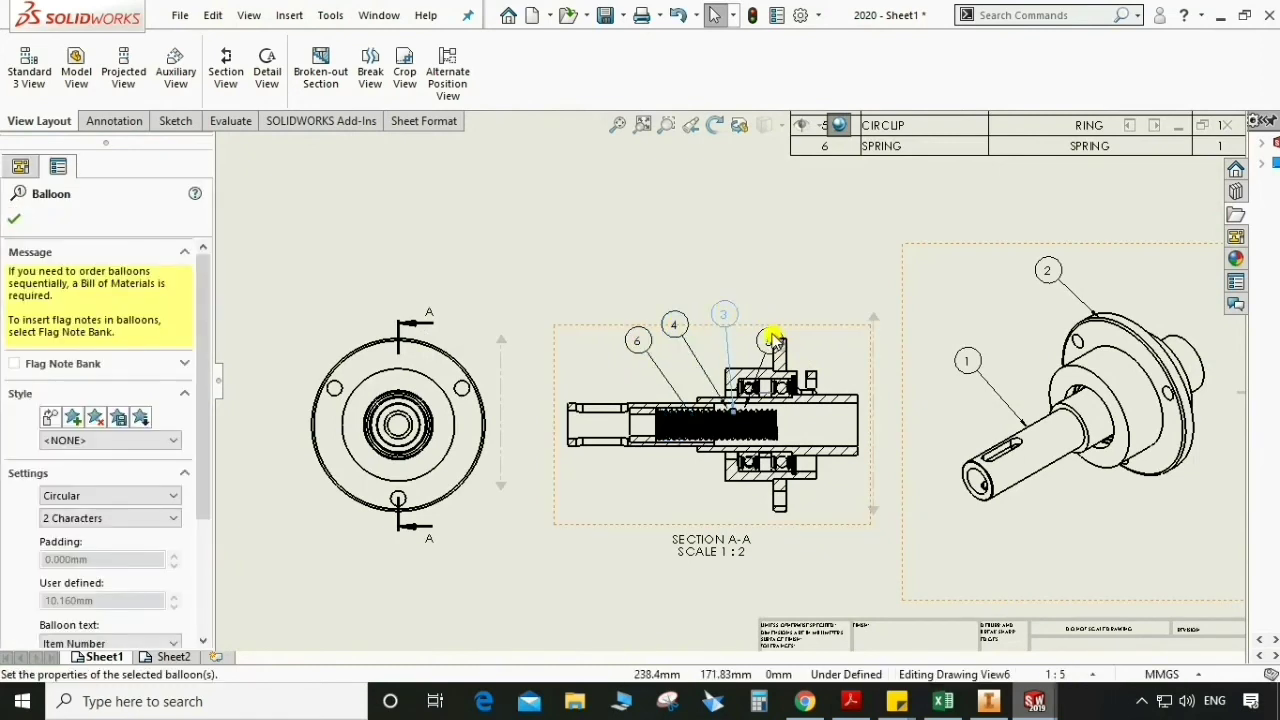
left_click(770, 321)
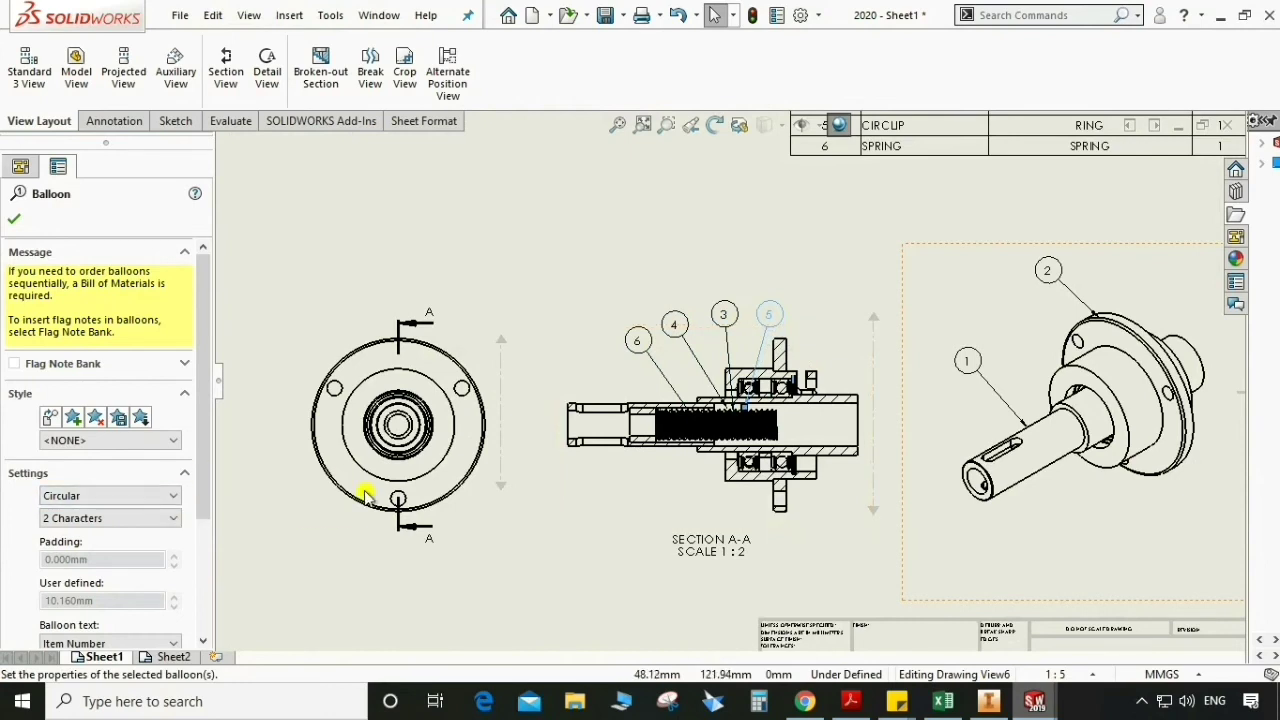
left_click(600, 486)
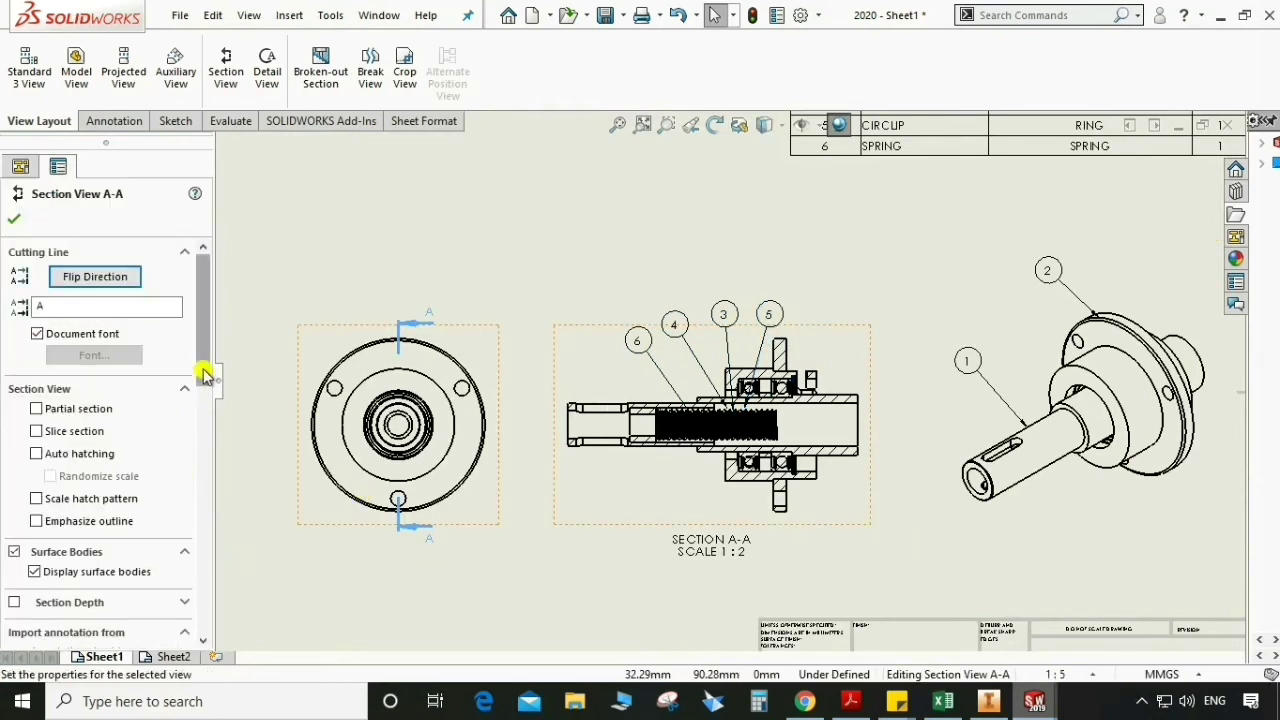
Trial section A-A at 1:1, restore it to 1:2, and fit the sheet in view.
left_click_drag(200, 371, 199, 588)
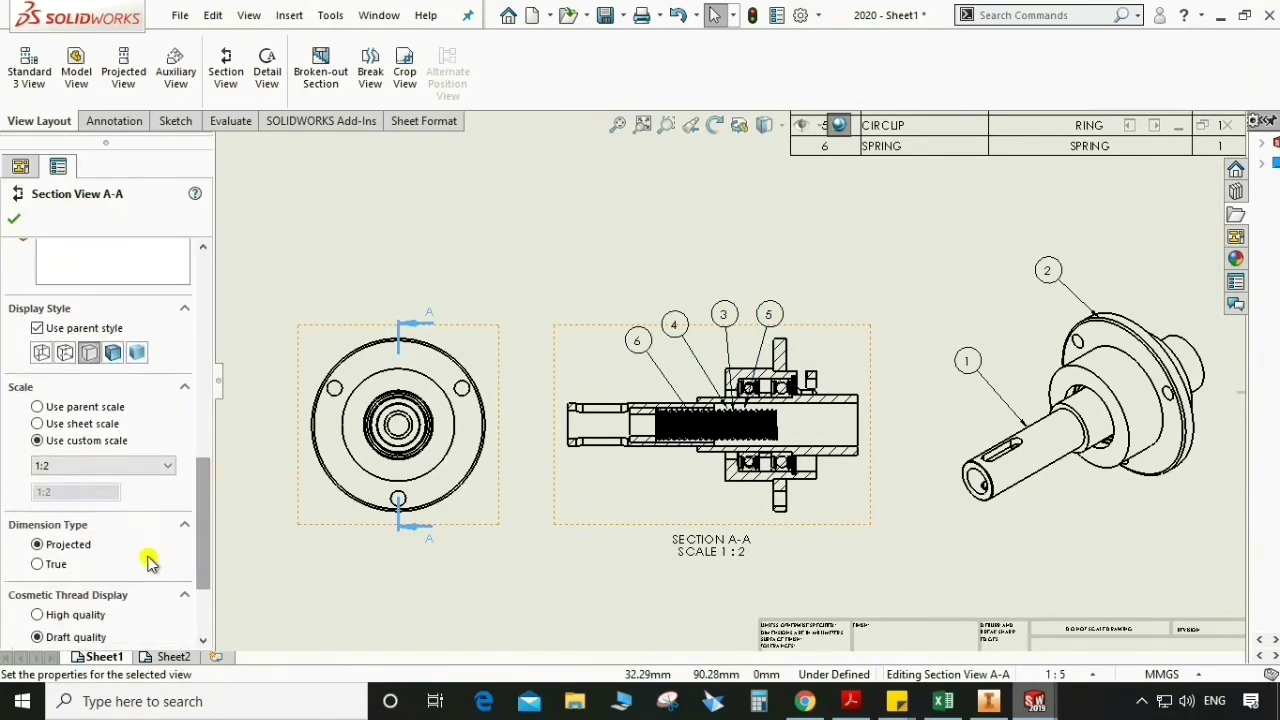
left_click(151, 466)
left_click(52, 495)
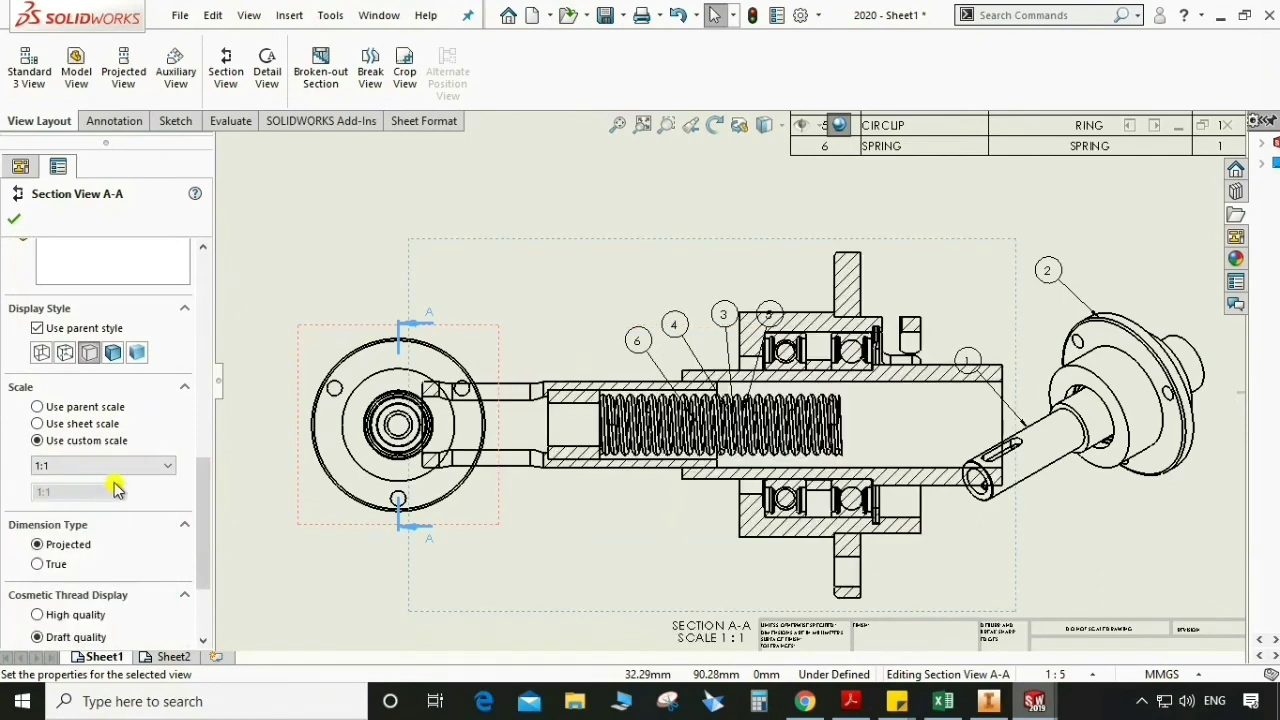
left_click(166, 466)
left_click(55, 505)
left_click(948, 555)
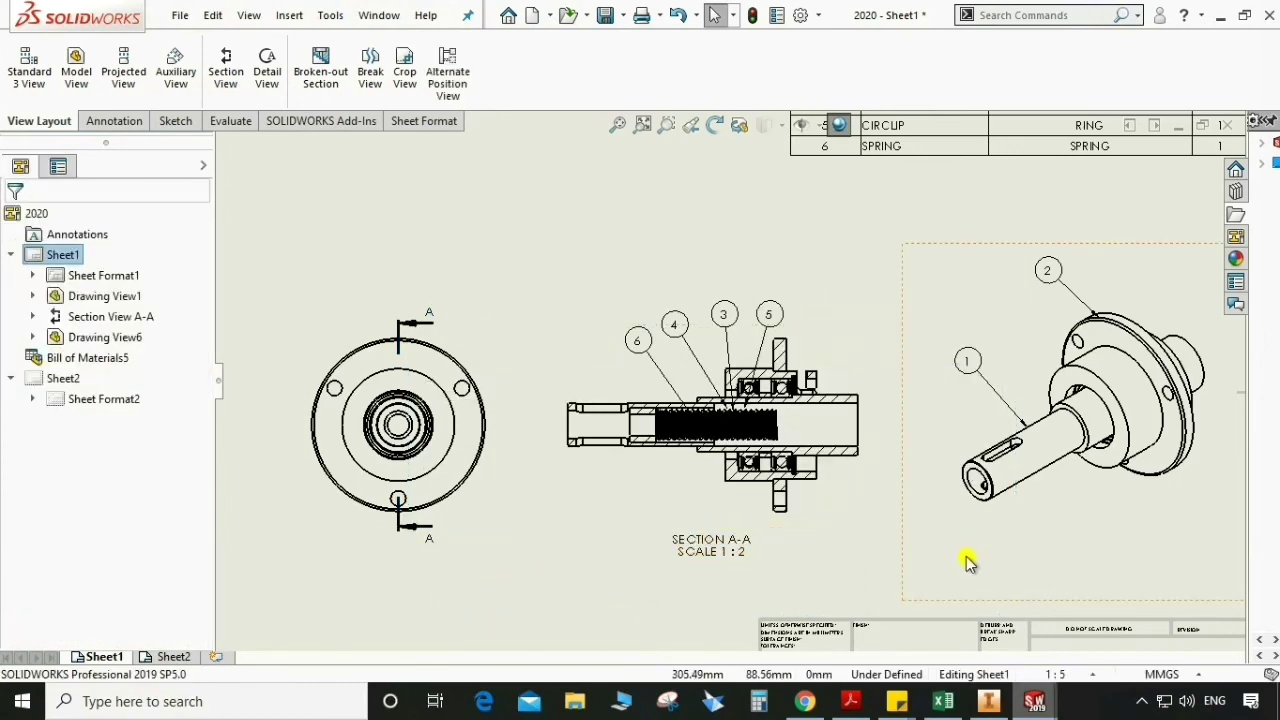
key("f")
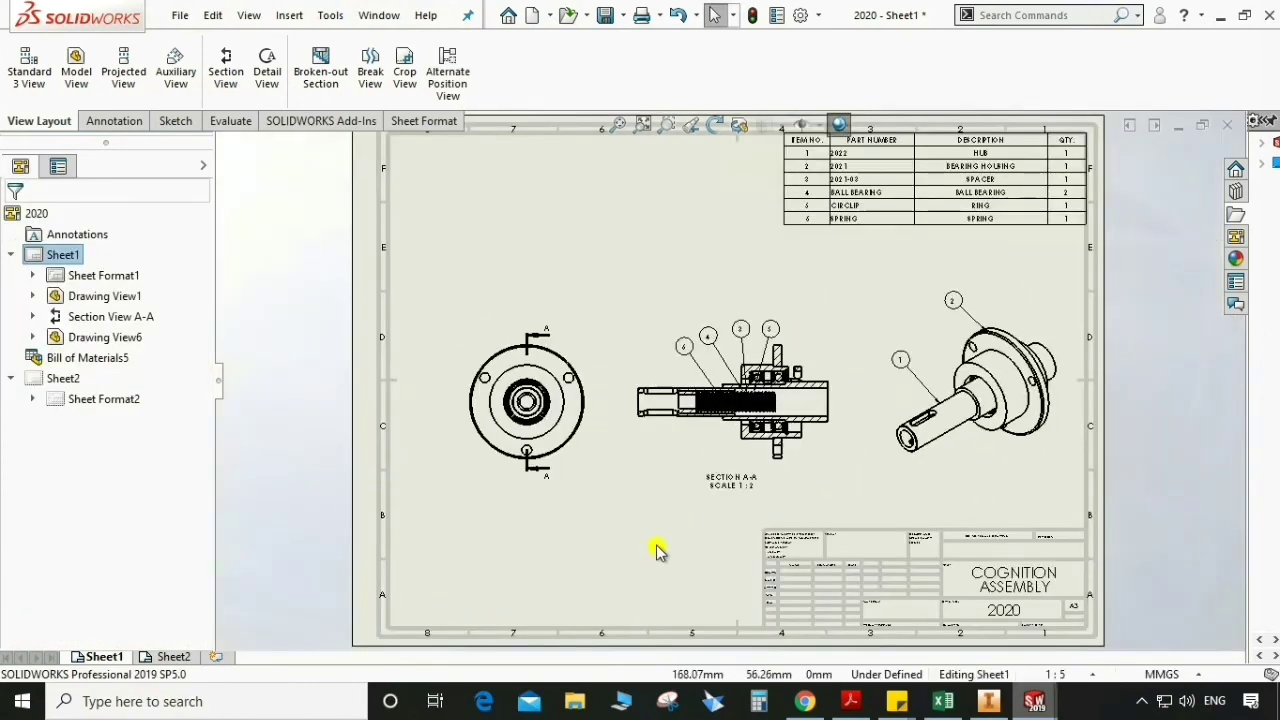
right_click(116, 662)
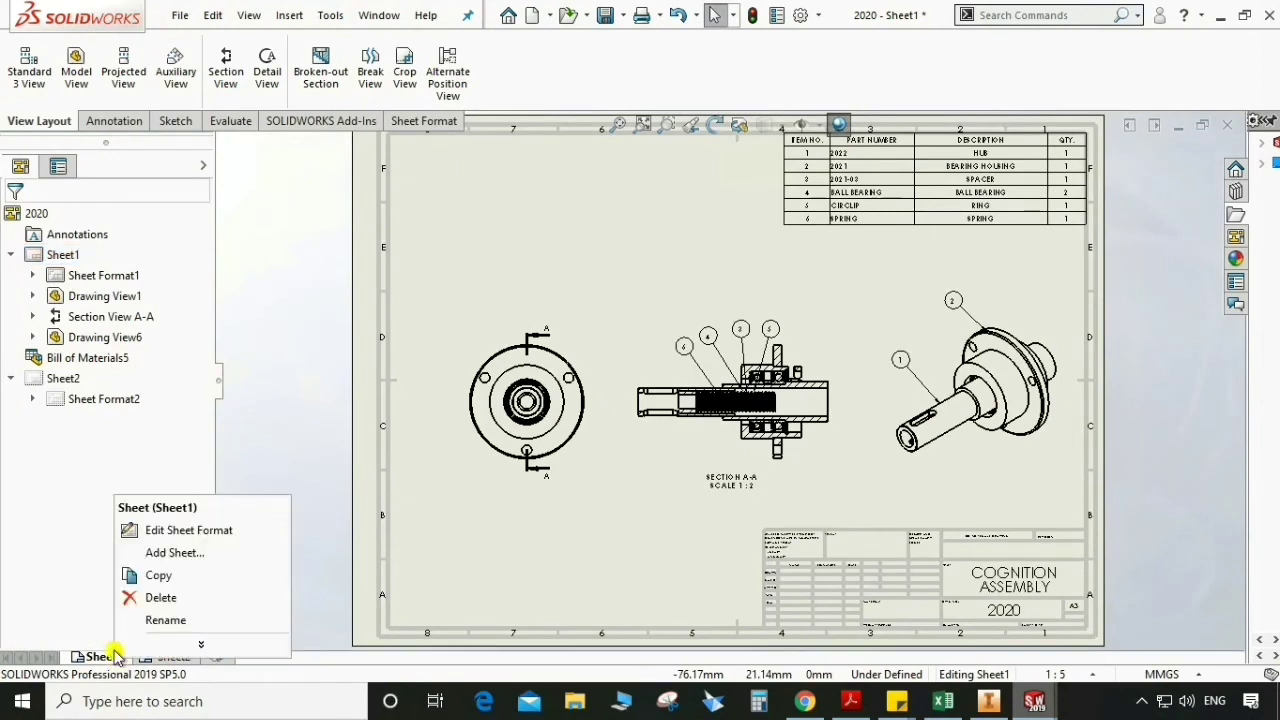
mouse_move(198, 644)
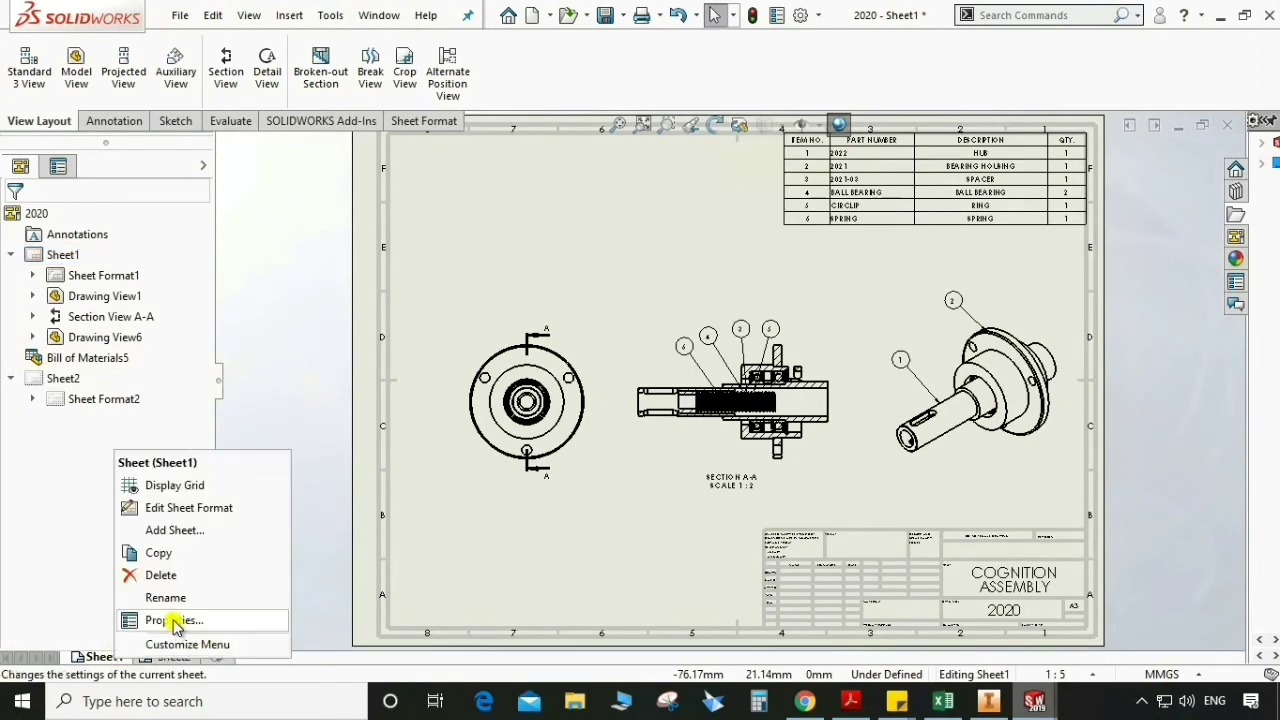
left_click(172, 619)
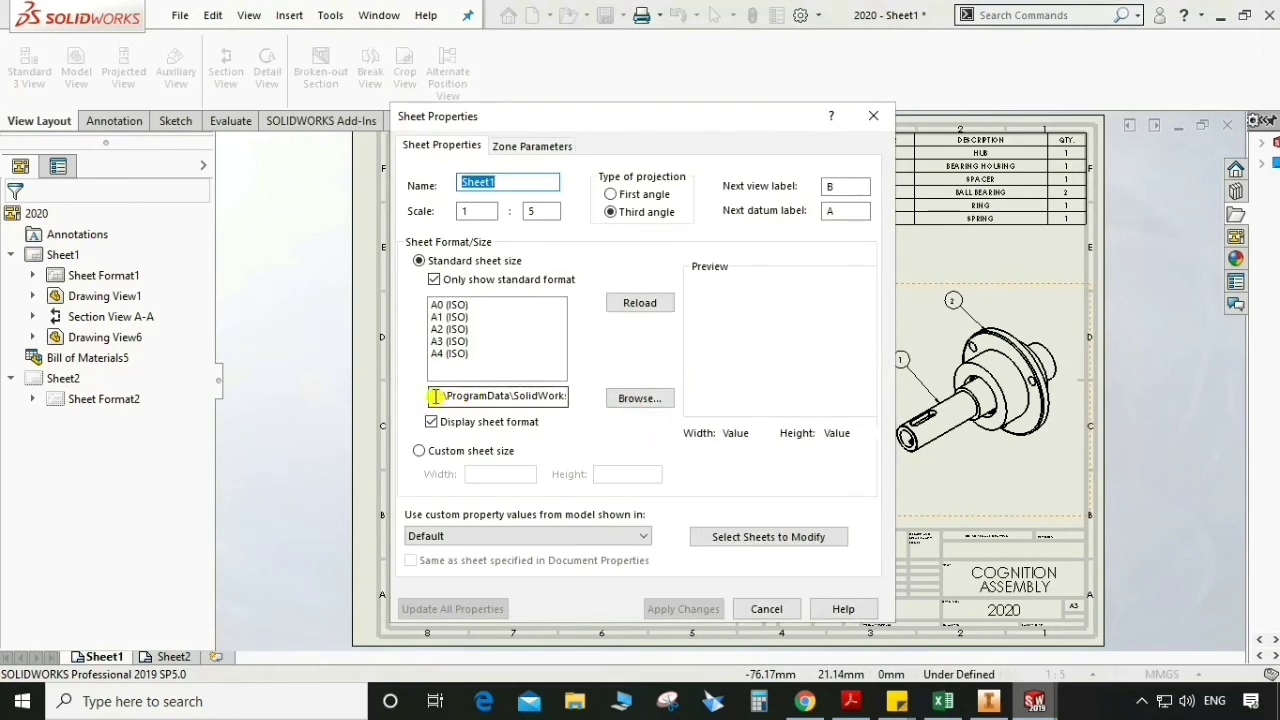
left_click_drag(440, 398, 557, 428)
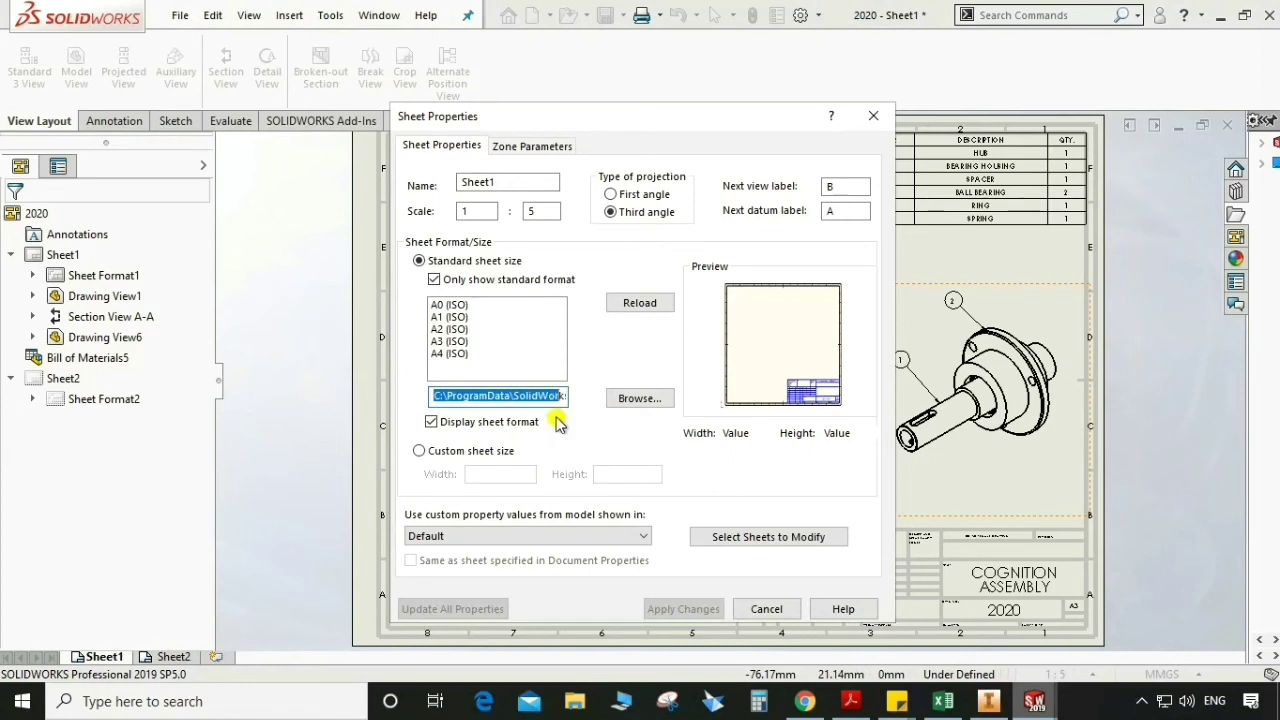
left_click_drag(507, 182, 458, 182)
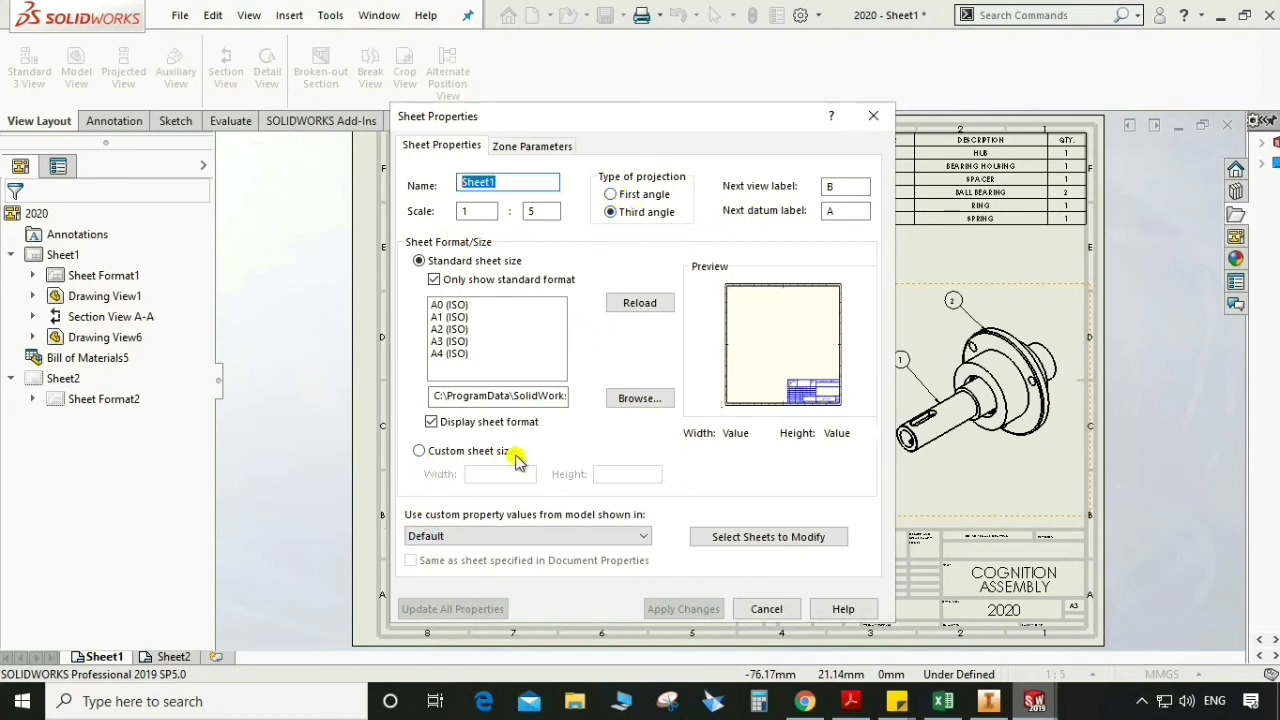
left_click(630, 399)
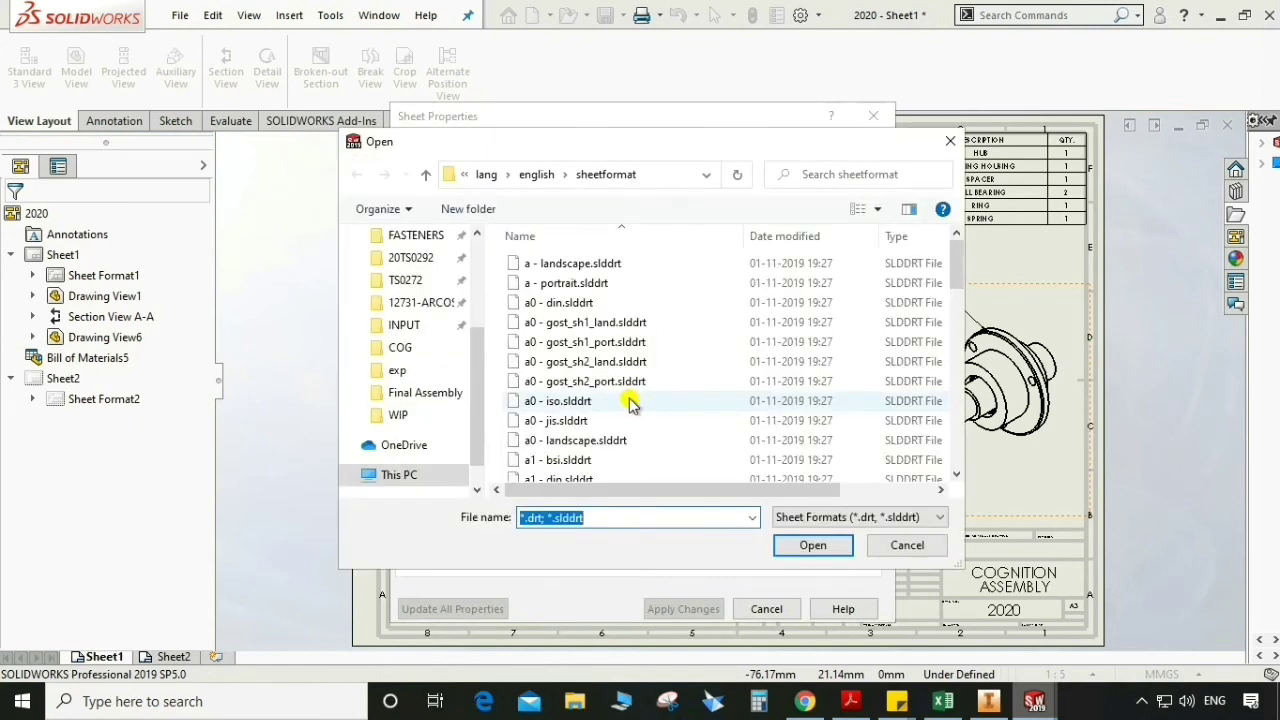
left_click(950, 141)
left_click(748, 347)
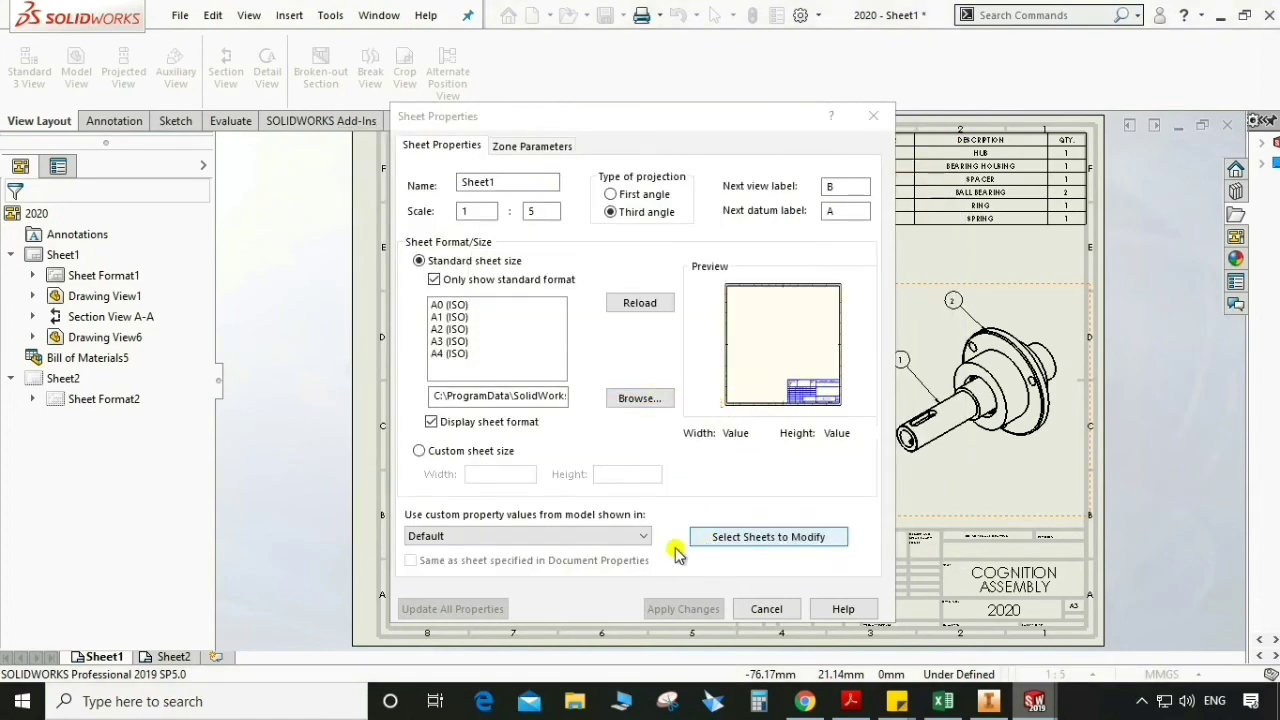
left_click(766, 605)
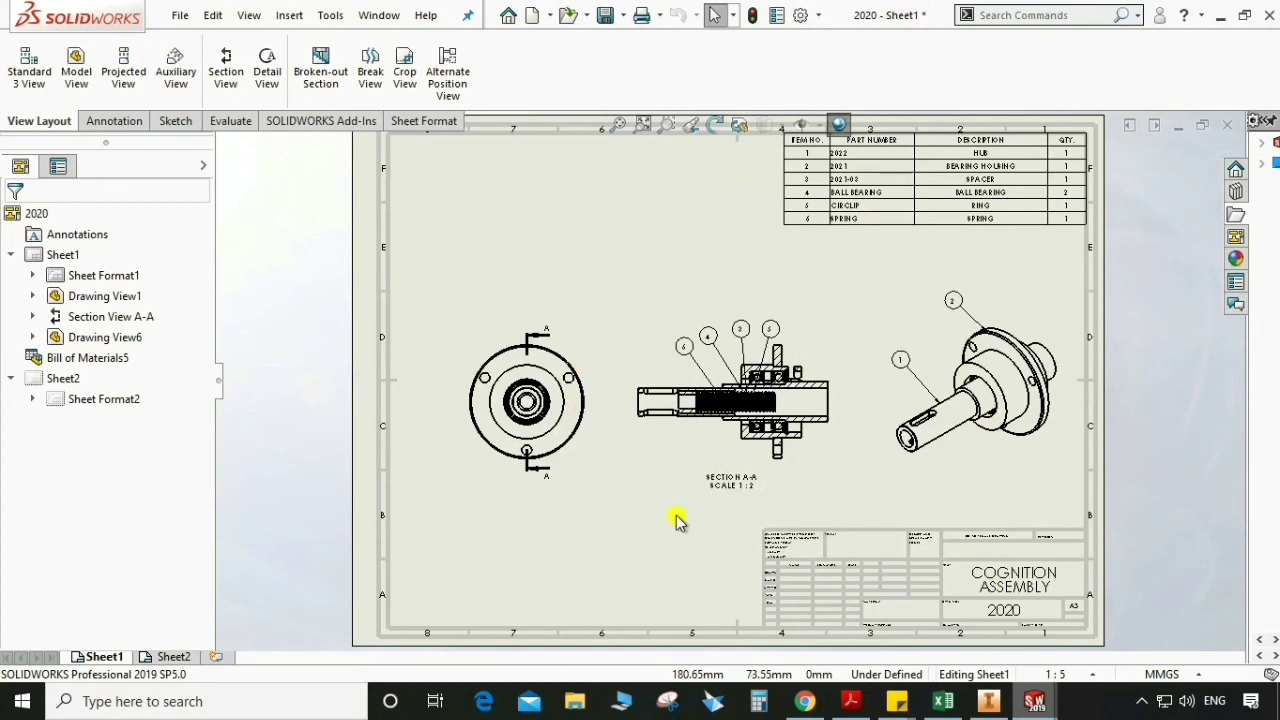
Switch to the 2020 assembly document window with Ctrl+Tab.
key("ctrl+Tab")
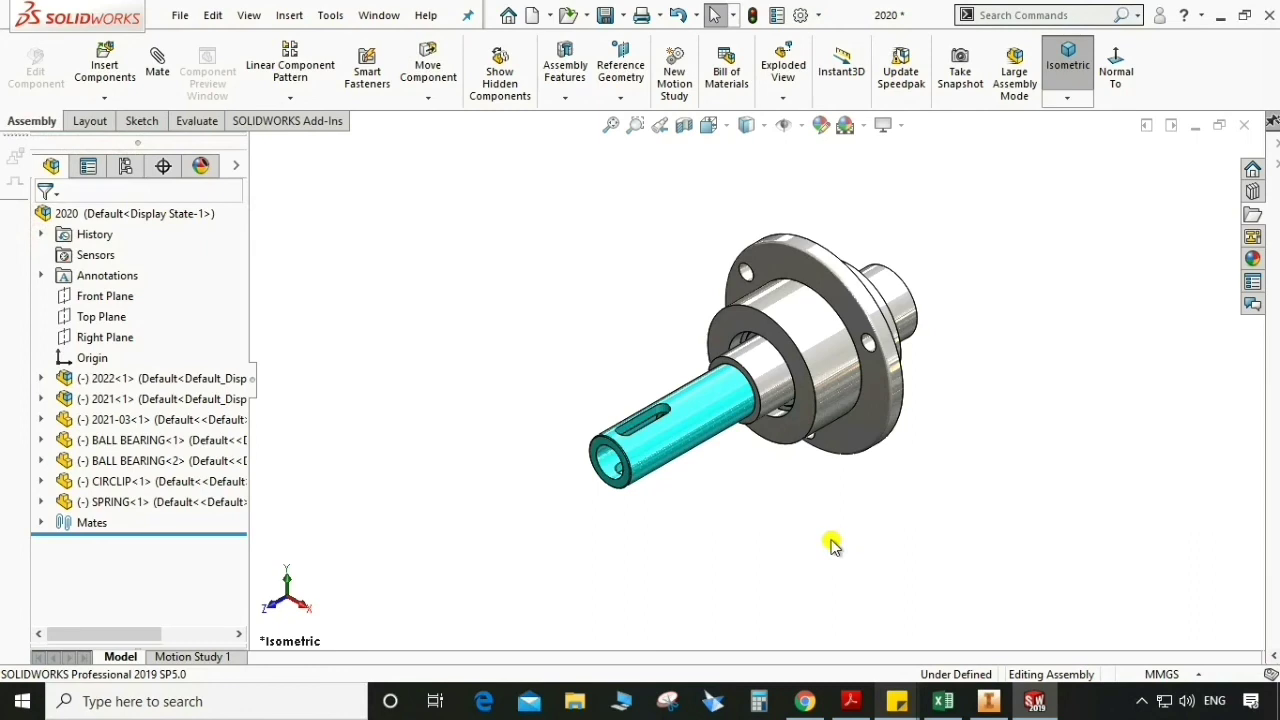